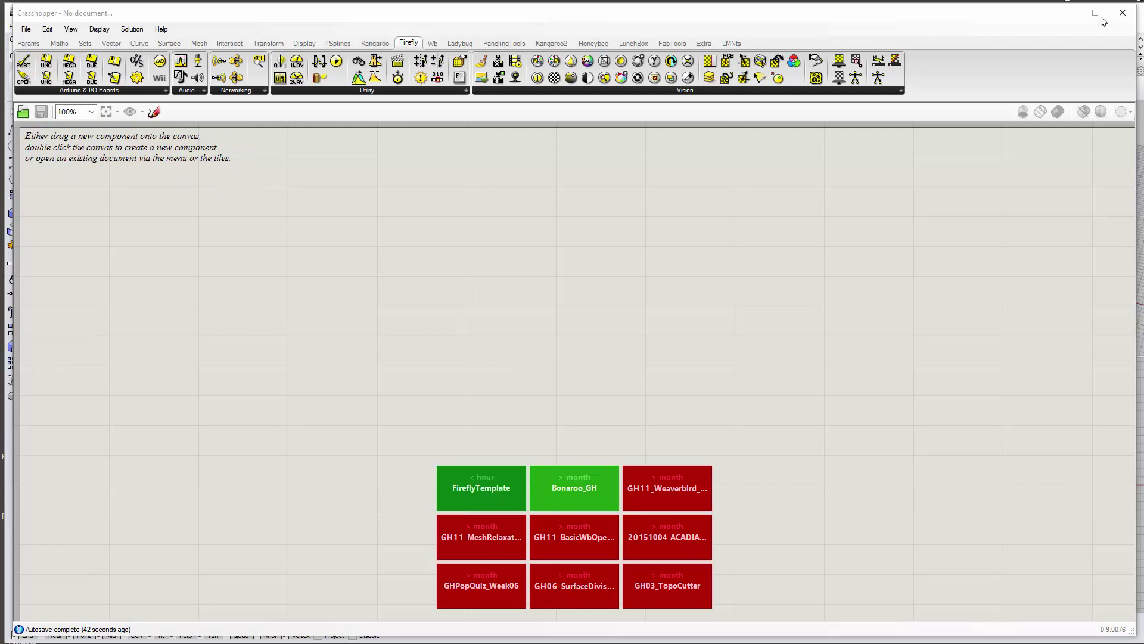
- Minimize the Grasshopper and Rhino windows to reveal the desktop
left_click(1068, 13)
left_click(1071, 9)
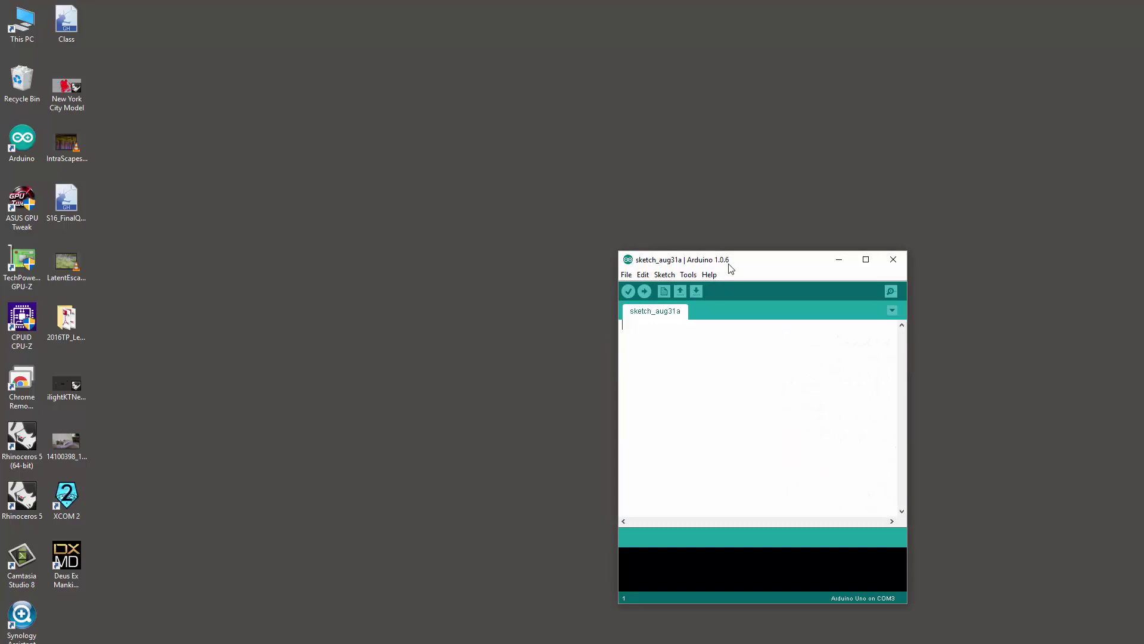
- Reposition the Arduino IDE window toward the upper left and browse its File menu
left_click_drag(737, 261, 499, 147)
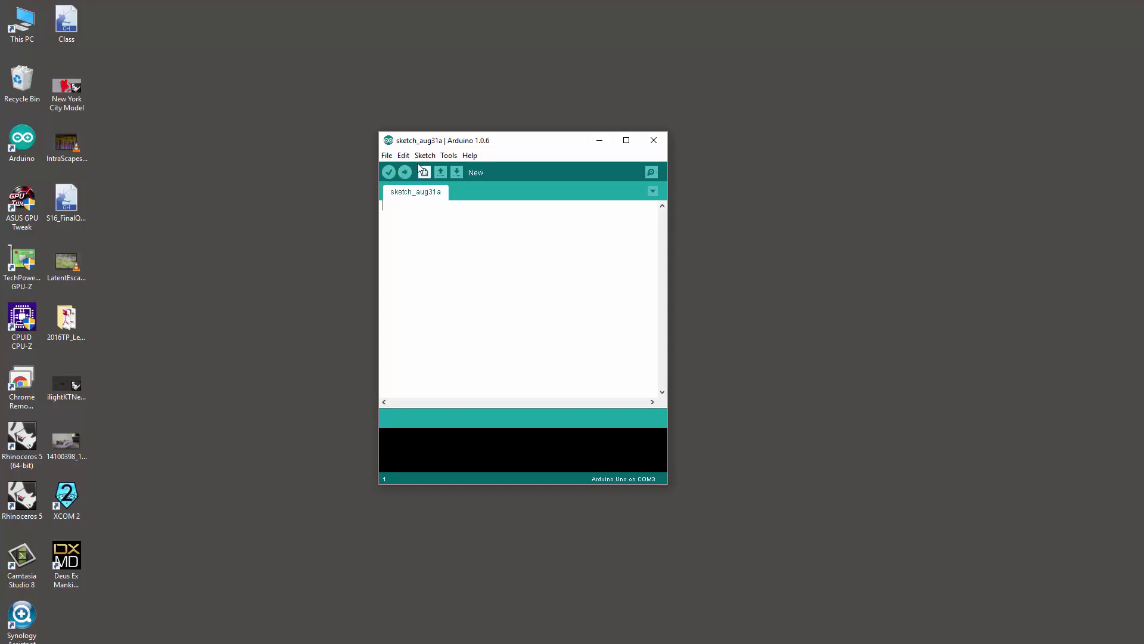
left_click(386, 156)
mouse_move(396, 197)
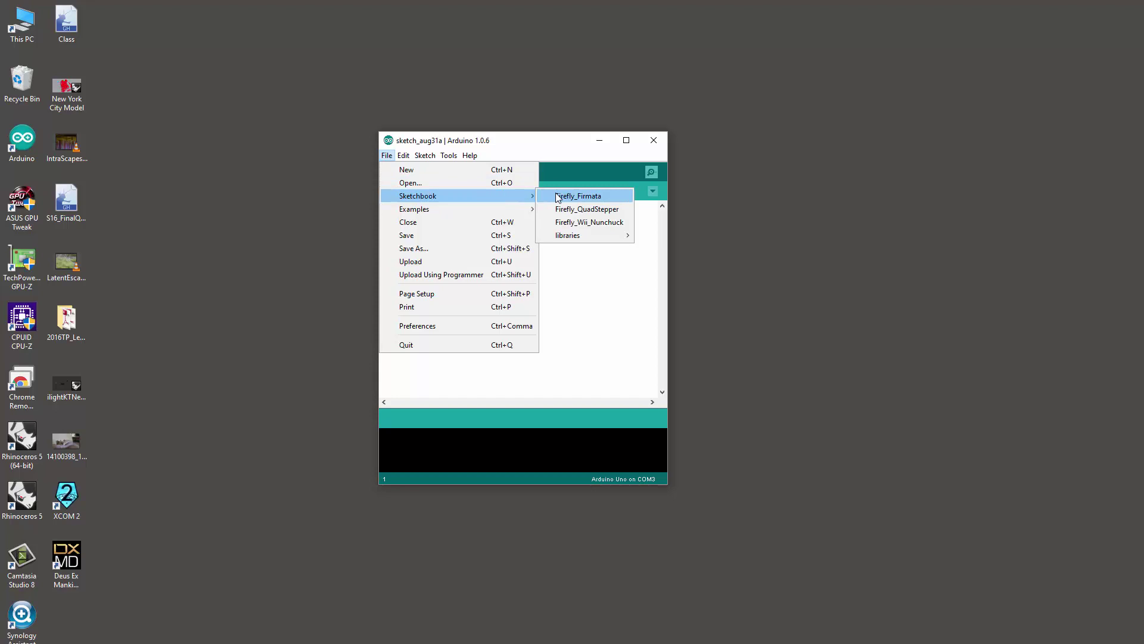
left_click(513, 87)
left_click_drag(424, 145, 391, 118)
- Open Firefly_Firmata from File > Sketchbook and close the blank sketch_aug31a window
left_click(351, 127)
mouse_move(378, 168)
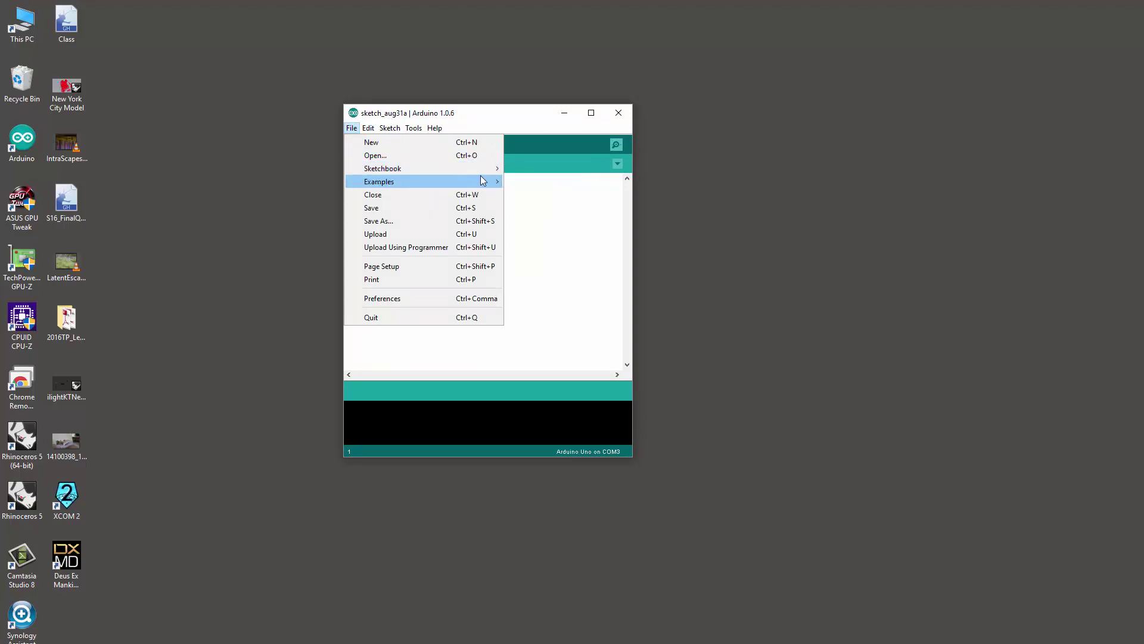
left_click(541, 169)
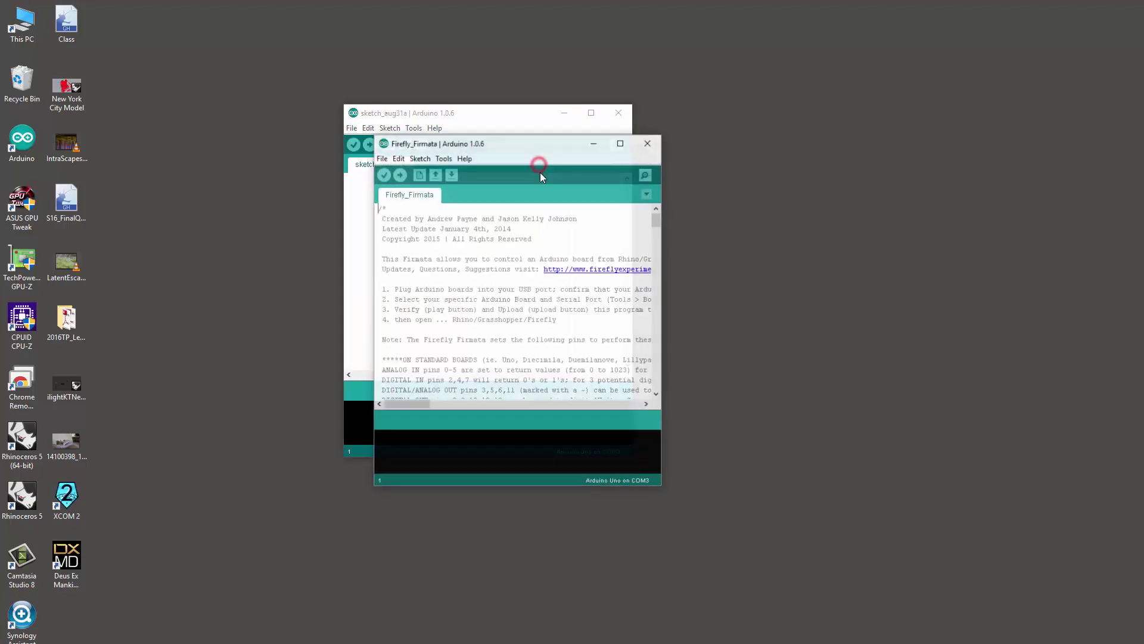
left_click(625, 113)
left_click(346, 459)
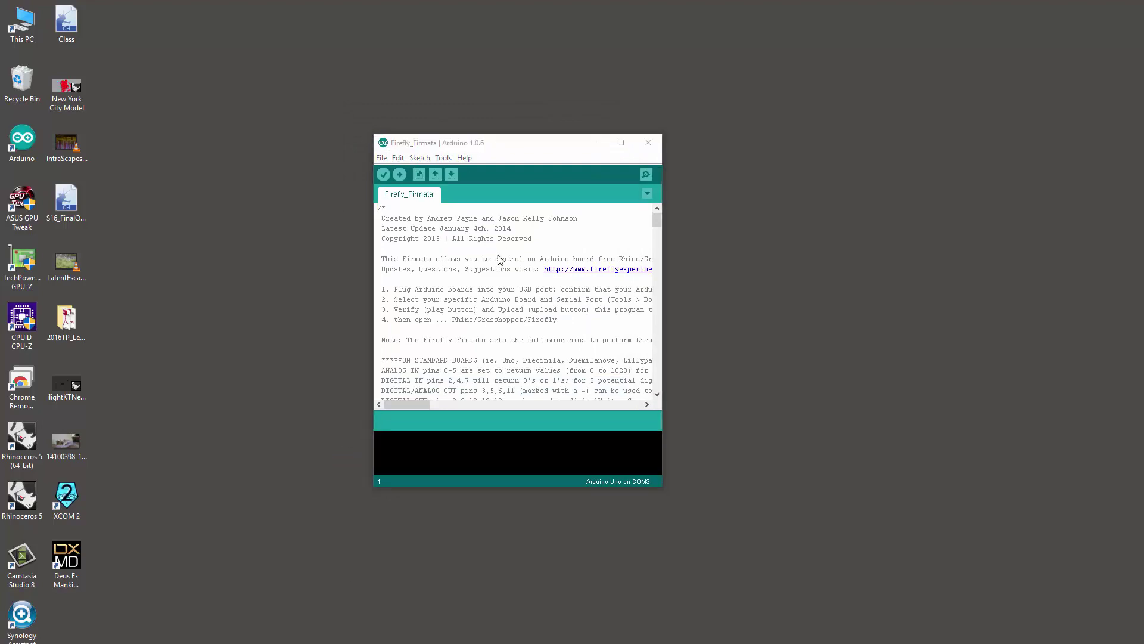
- Switch back to Grasshopper and close its window
key("alt+Tab")
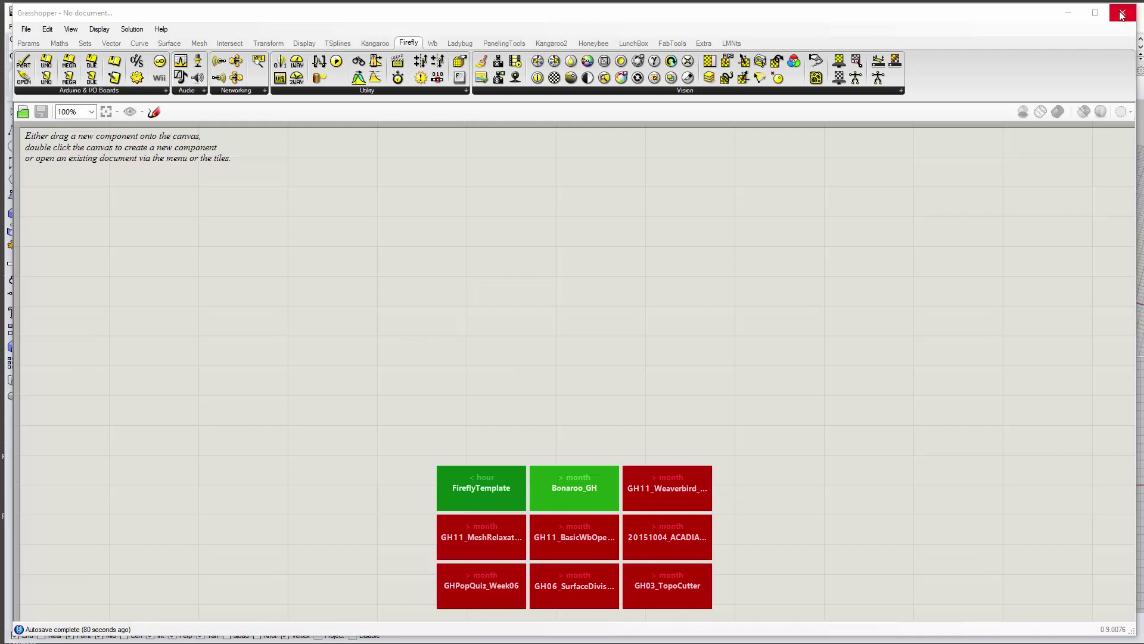
left_click(1121, 13)
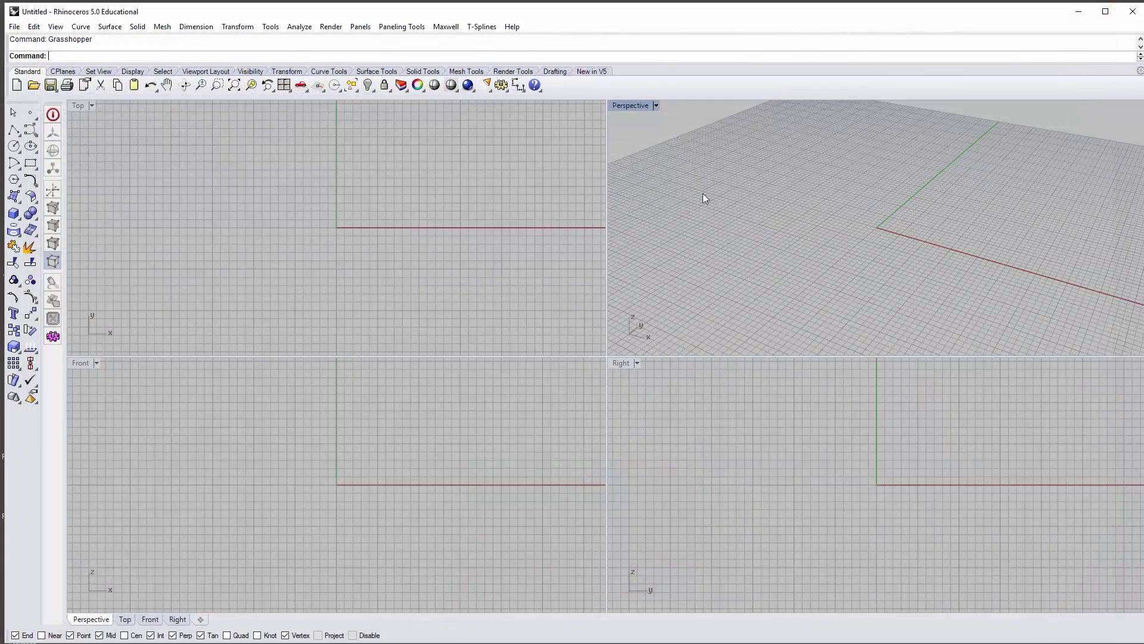
left_click(811, 266)
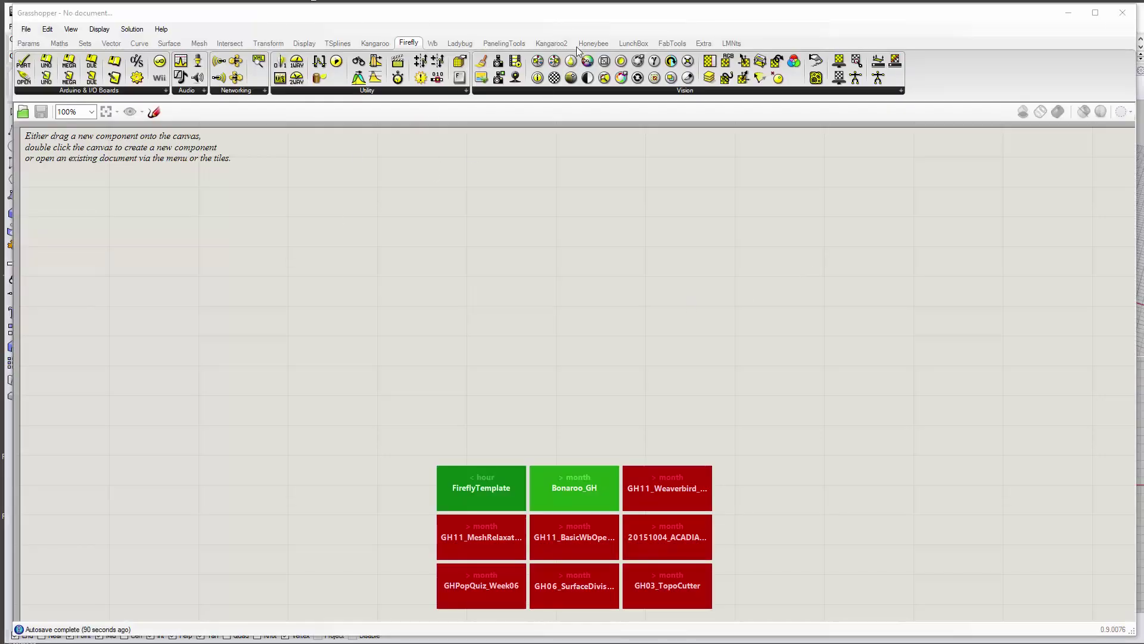
left_click(1123, 13)
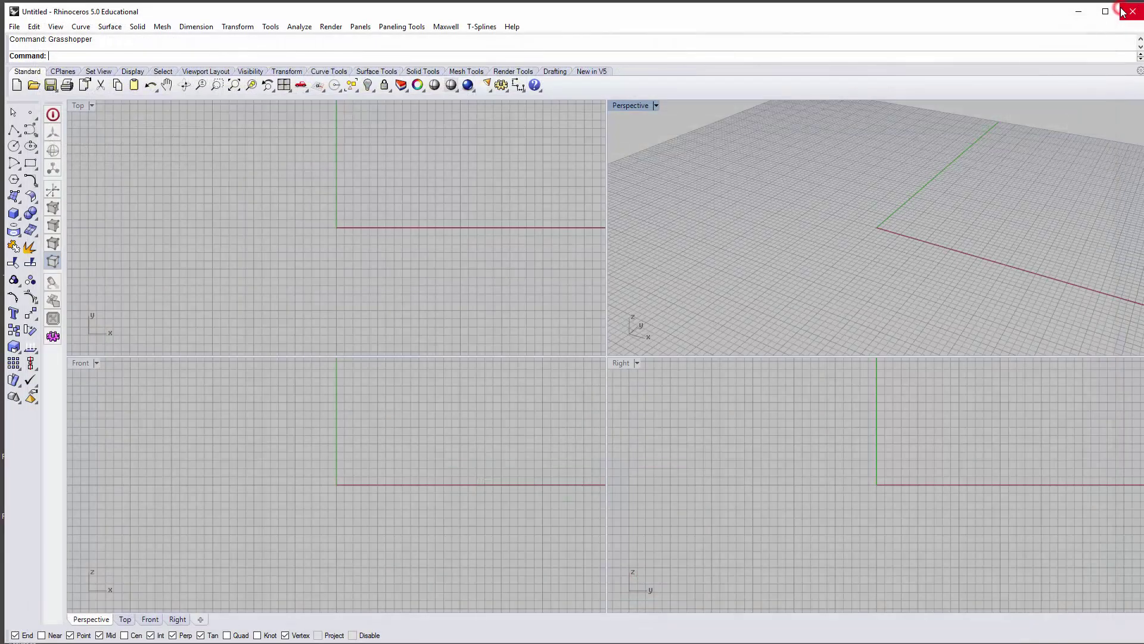
- Run GrasshopperUnloadPlugin at the Rhino command line, then close Rhino
type("Unlock")
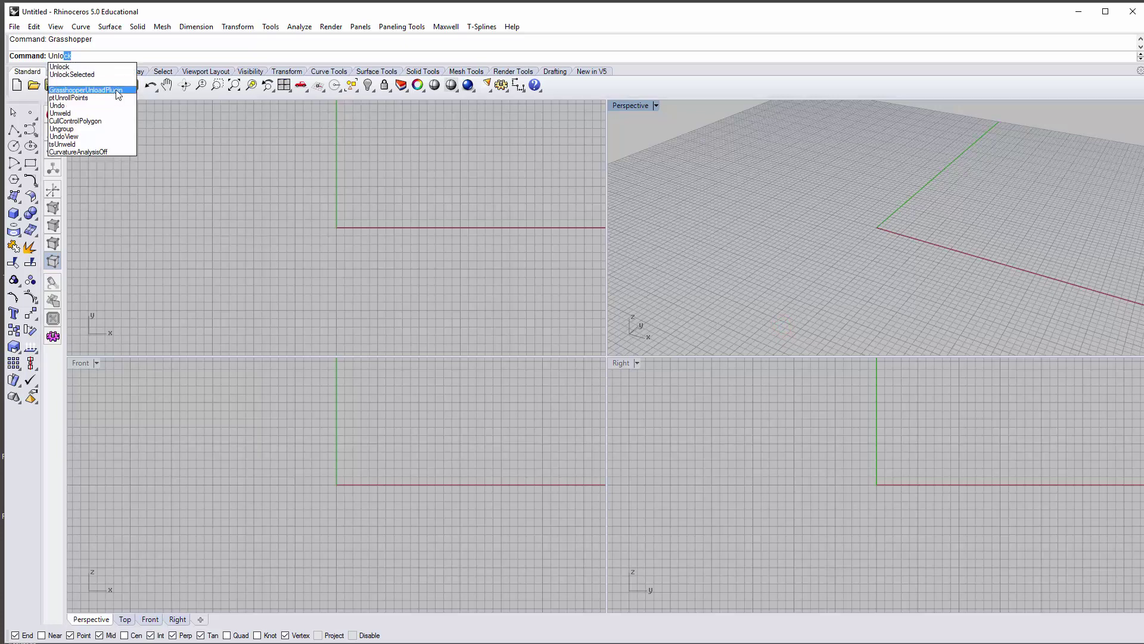
left_click(117, 90)
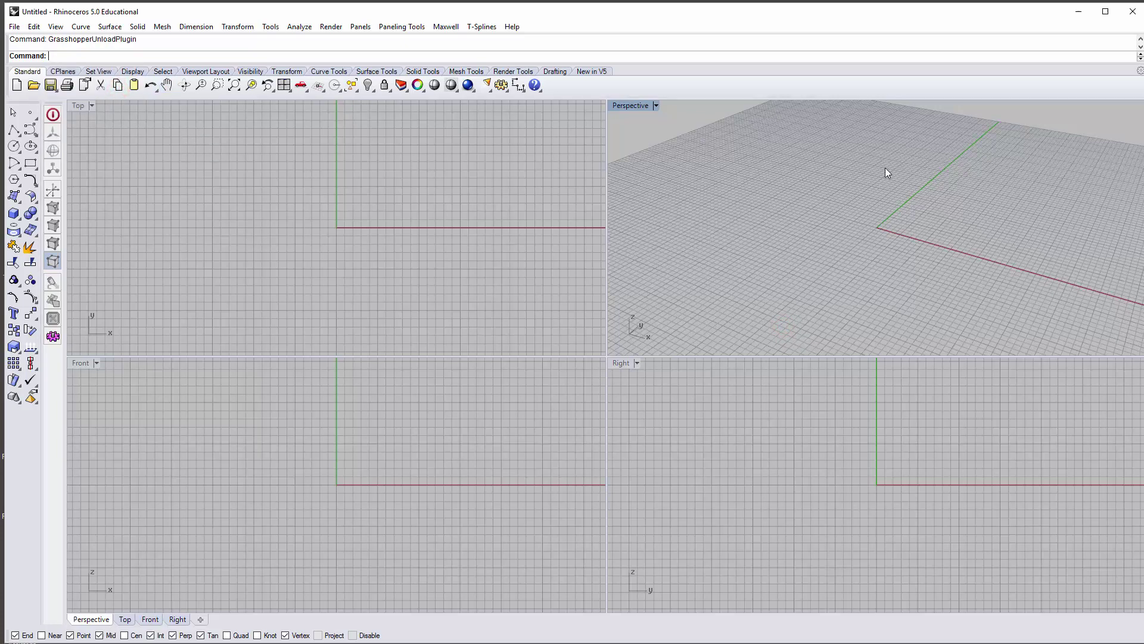
left_click(1127, 12)
- Decline saving the untitled Rhino model and return to the Arduino IDE
left_click(580, 355)
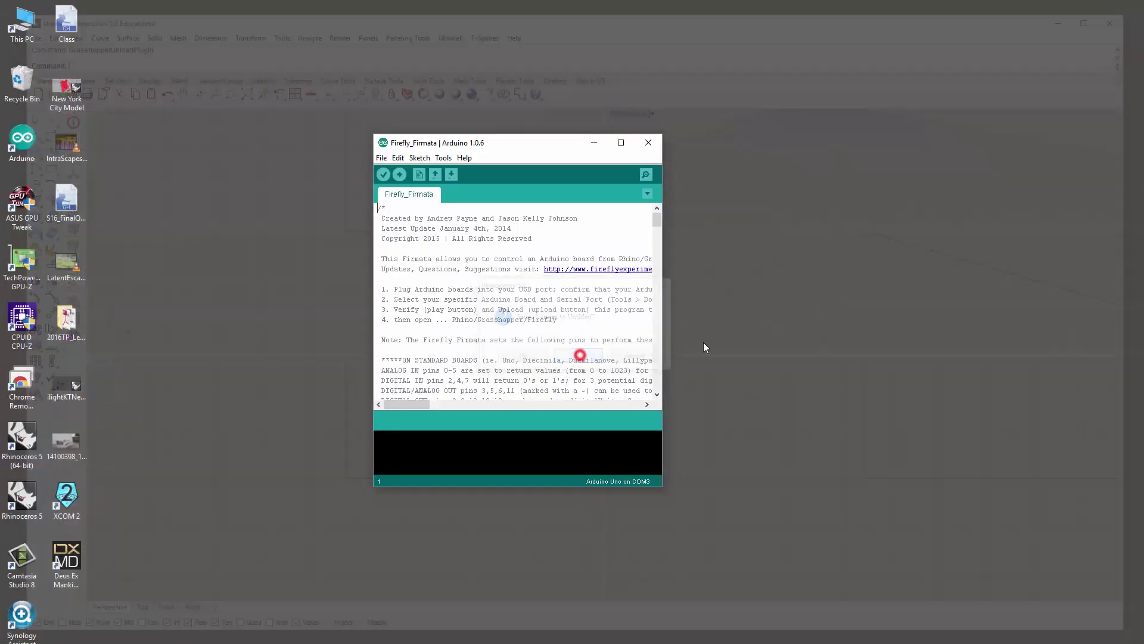
left_click(822, 381)
left_click(486, 299)
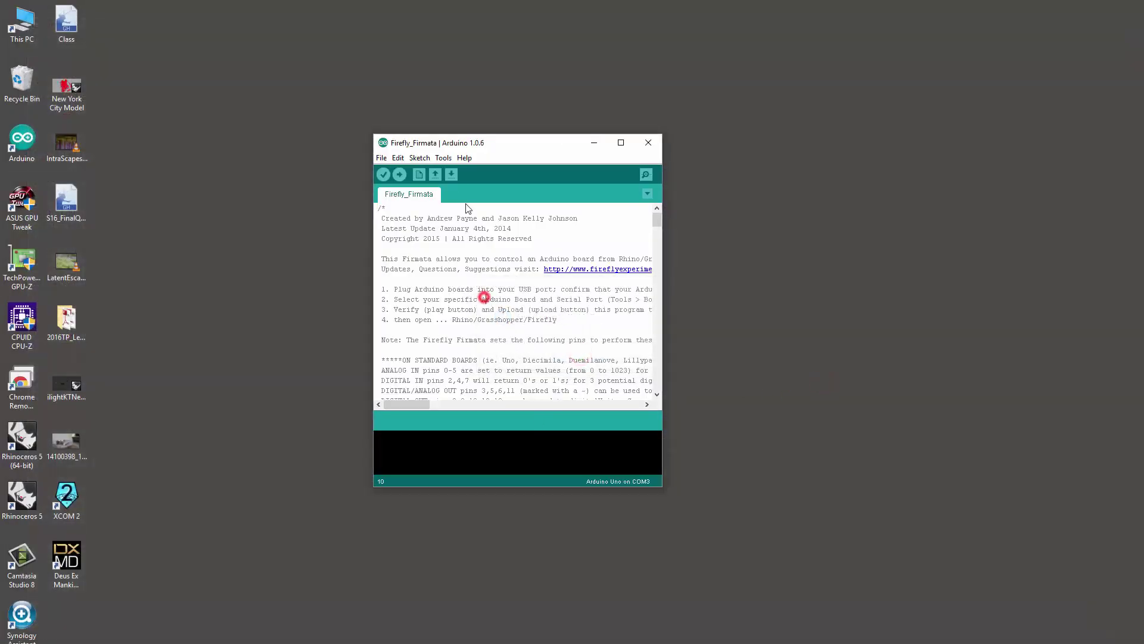
- Confirm board Arduino Uno on serial port COM3 and upload Firefly_Firmata with Ctrl+U
left_click(428, 160)
left_click(441, 158)
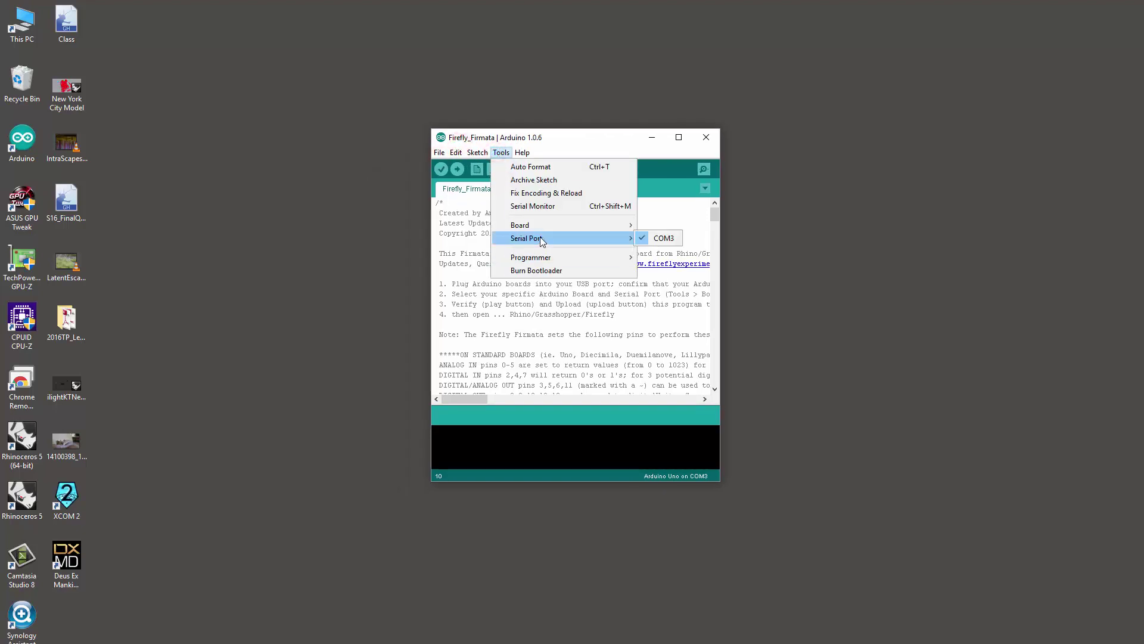
mouse_move(631, 226)
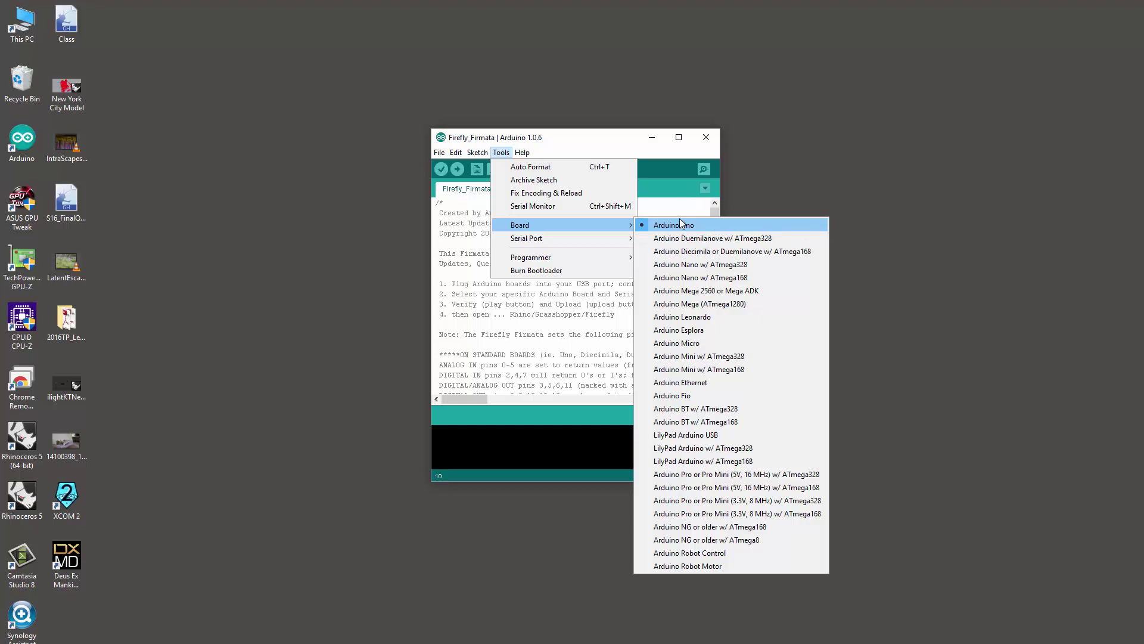
mouse_move(588, 238)
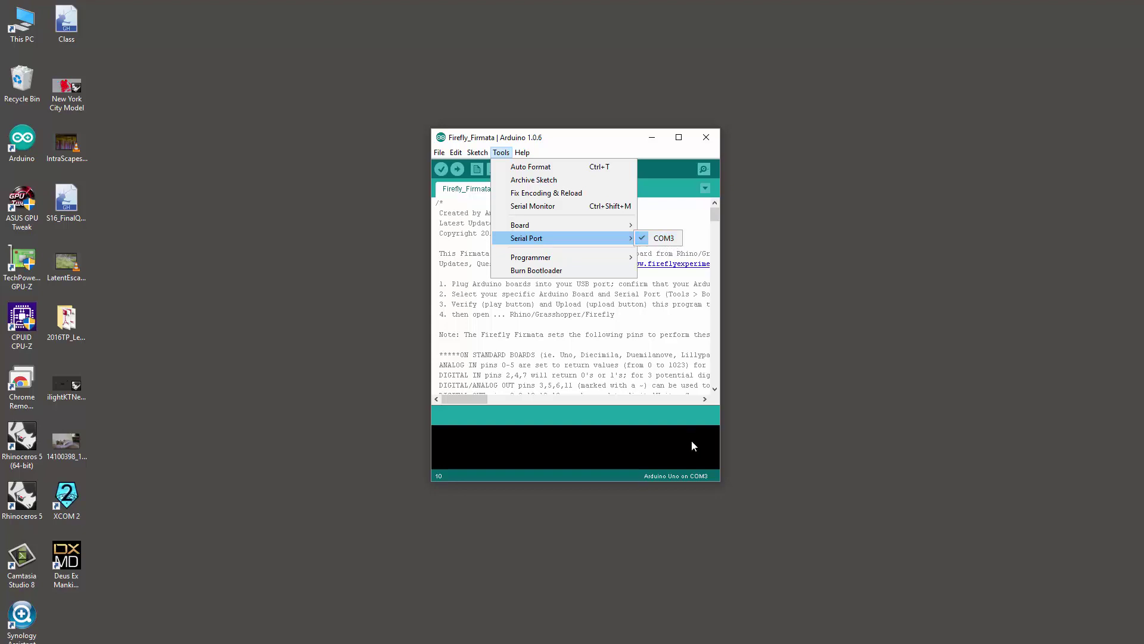
left_click(599, 326)
key("ctrl+u")
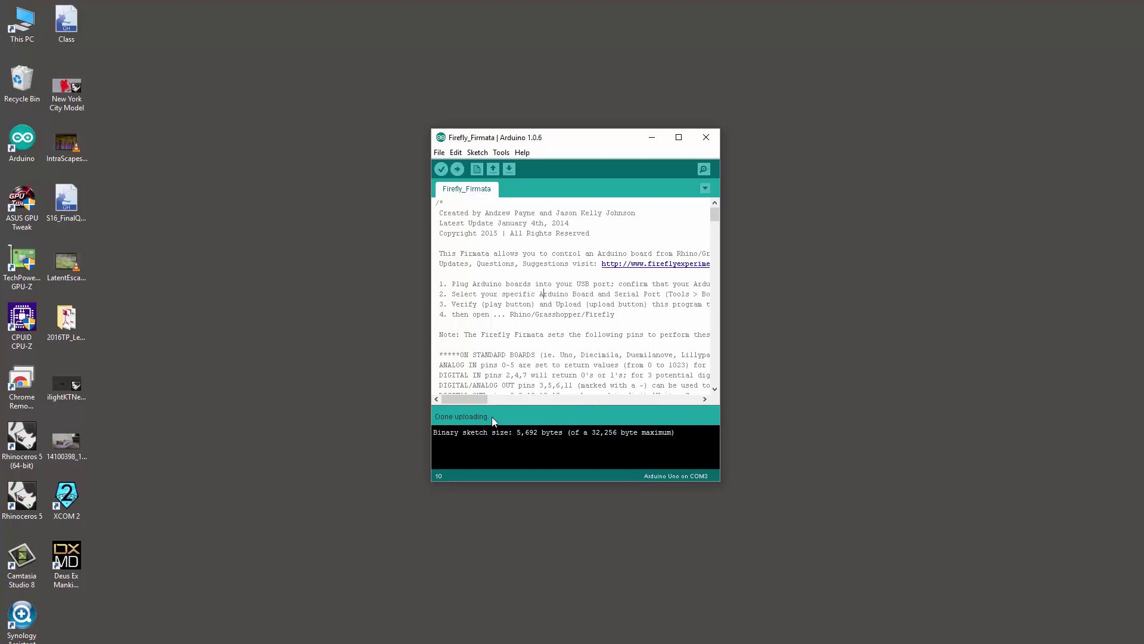
- Close the Arduino IDE and relaunch Rhinoceros 5 (64-bit) with the Perspective viewport active
left_click(715, 135)
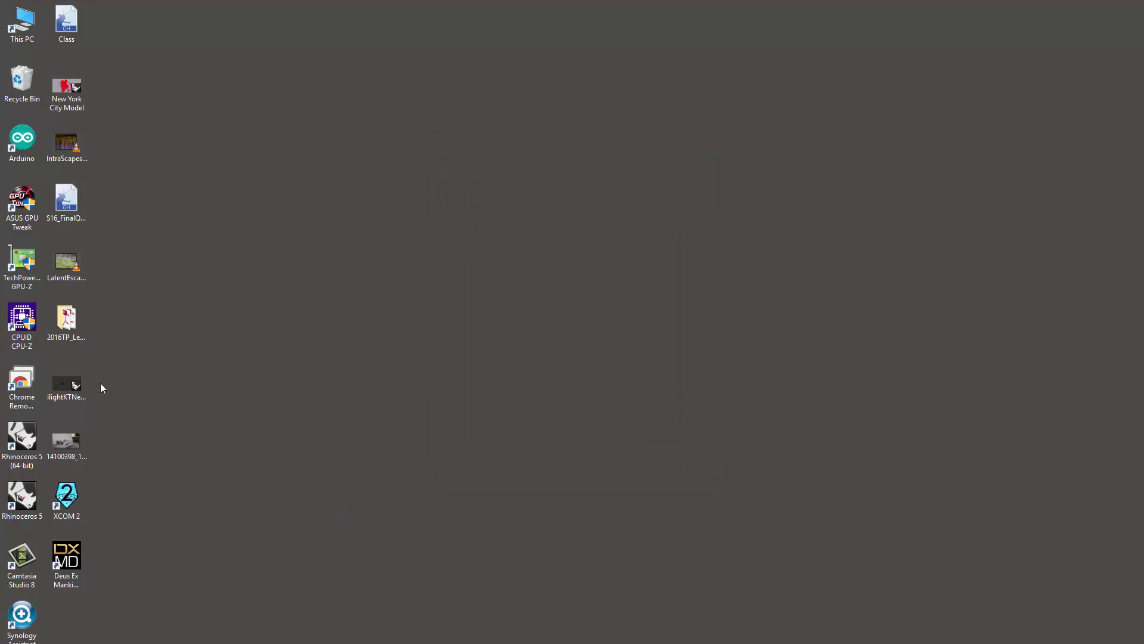
double_click(22, 438)
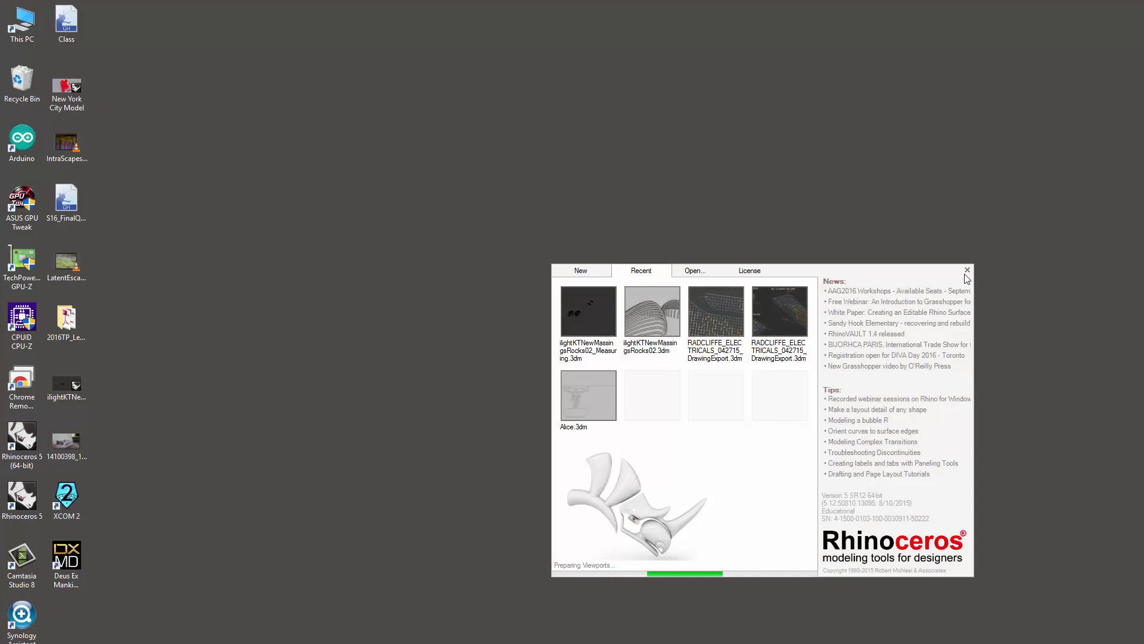
left_click(967, 271)
left_click(577, 393)
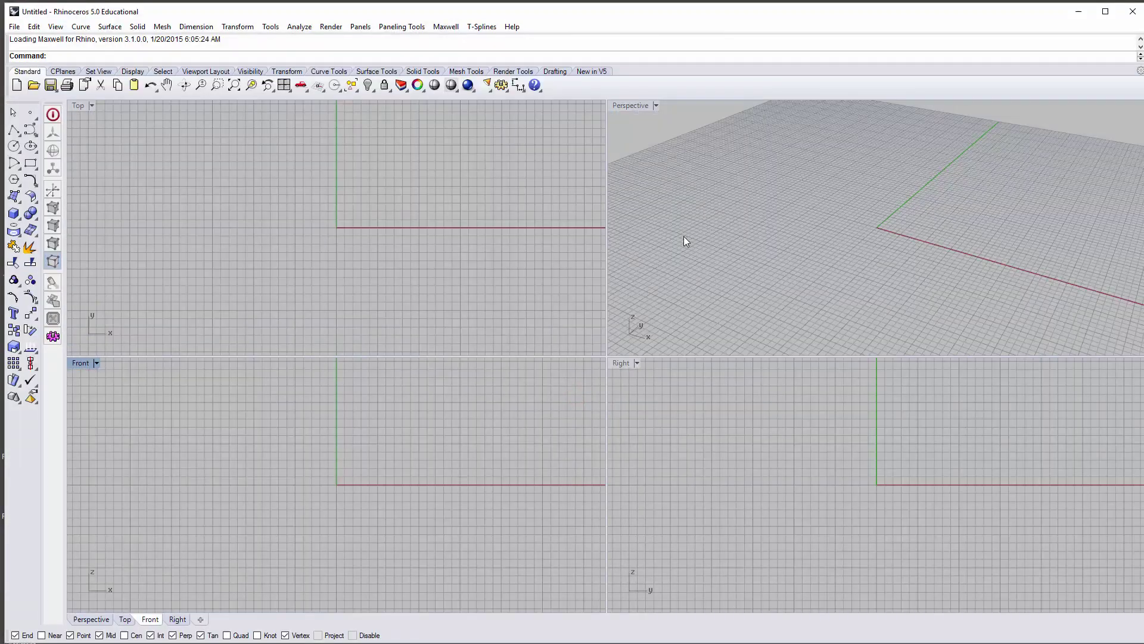
left_click(684, 236)
- Start Grasshopper with the Grasshopper command and show the Firefly components
type("Grasshopper")
key("Return")
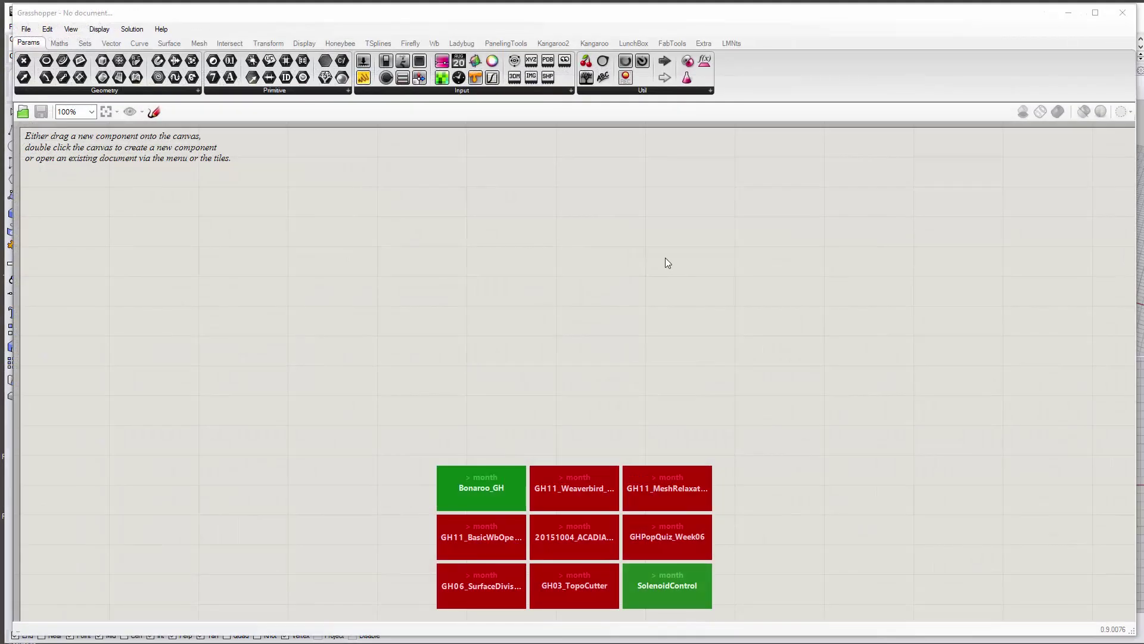
left_click(437, 251)
left_click(408, 46)
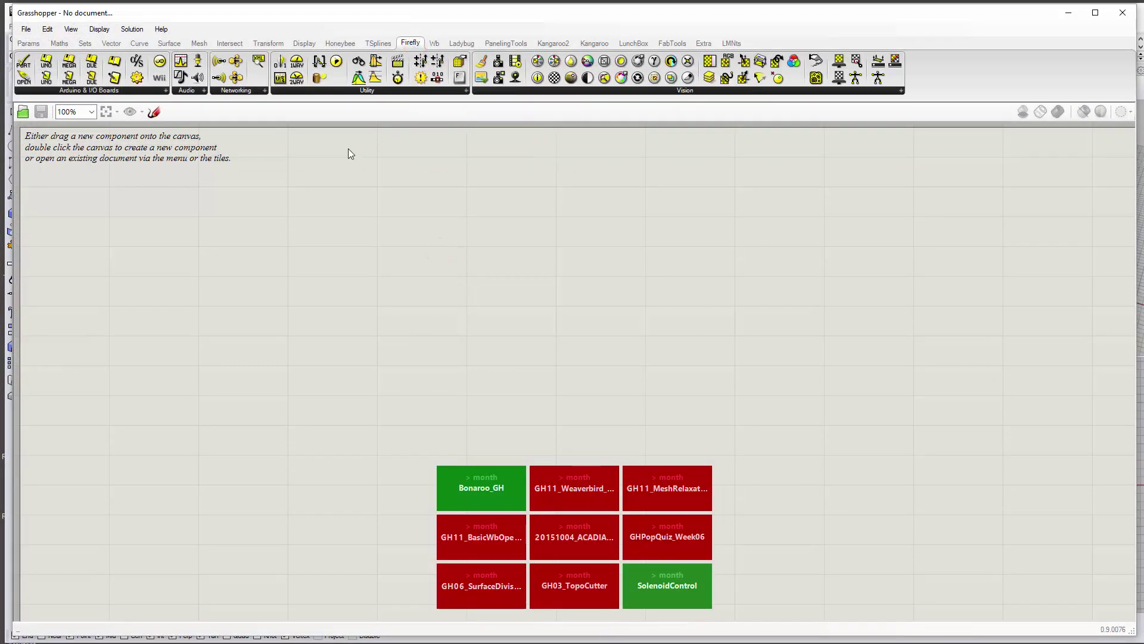
- Place COM Ports Available and Open Port components at the canvas upper left
left_click(130, 91)
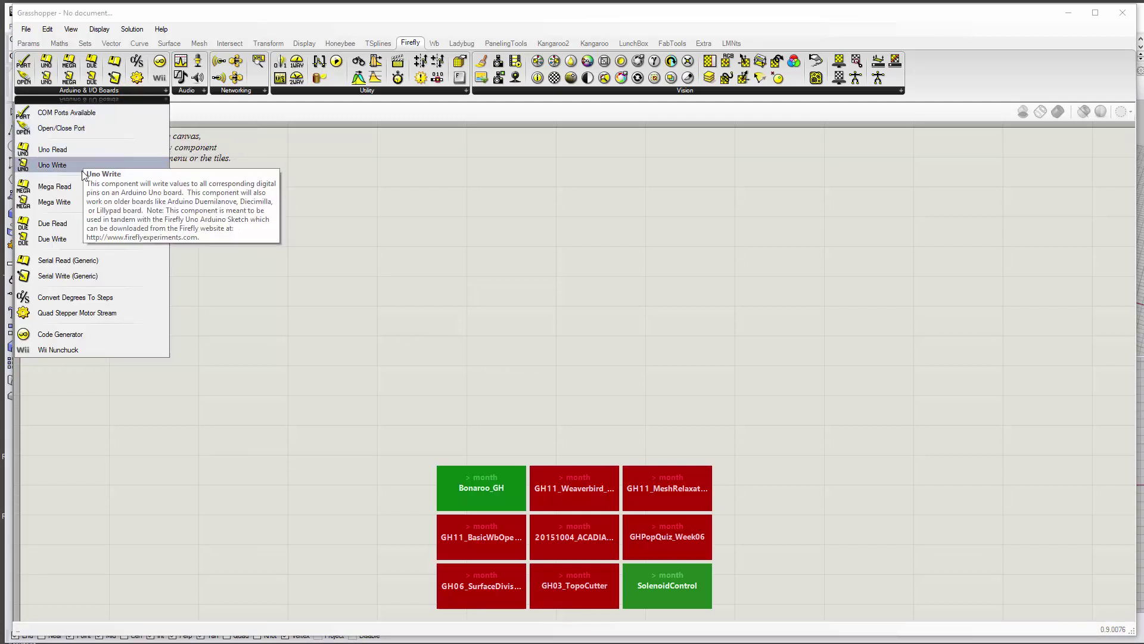
left_click_drag(80, 111, 80, 184)
left_click(89, 90)
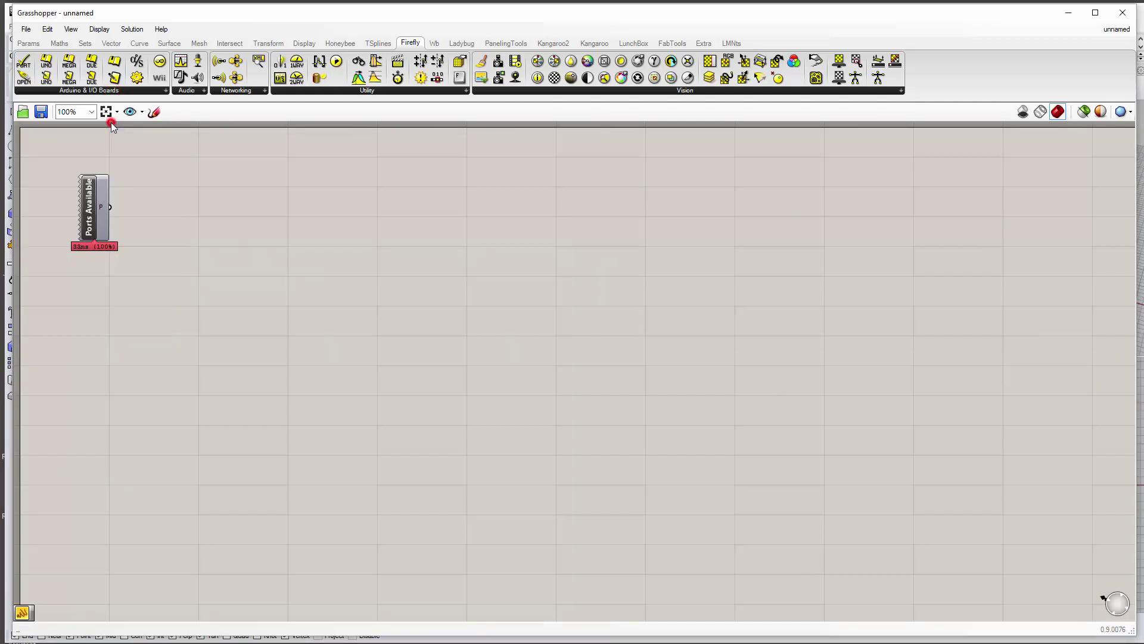
left_click_drag(111, 122, 253, 210)
- Add Uno Read and Uno Write side by side lower on the canvas, nudging Open Port right
left_click(128, 92)
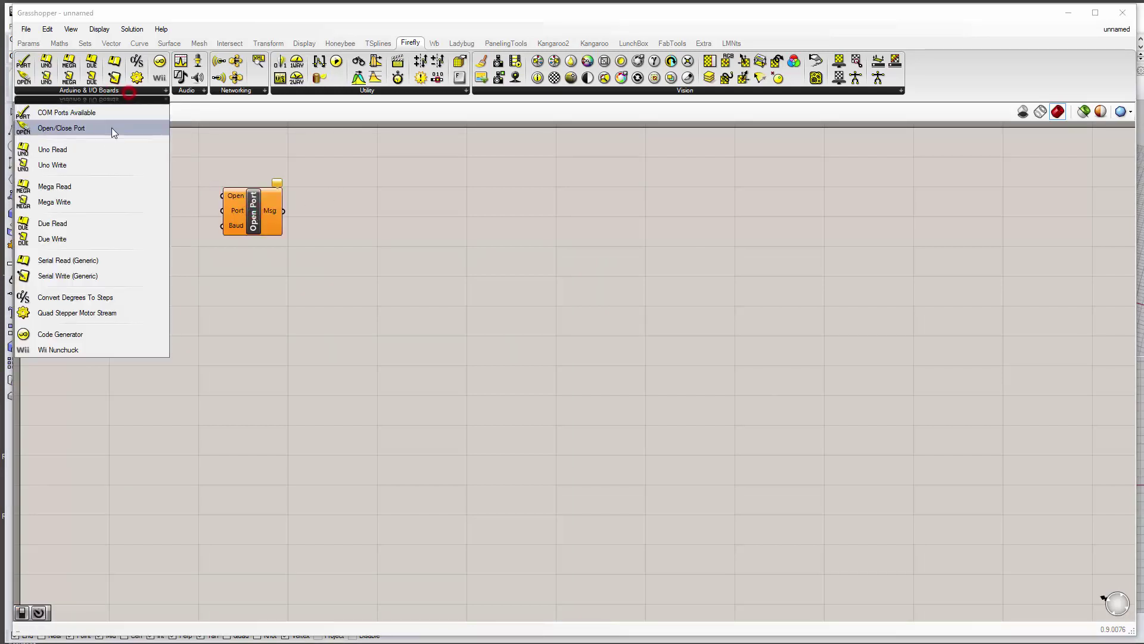
left_click_drag(106, 147, 150, 428)
left_click(113, 90)
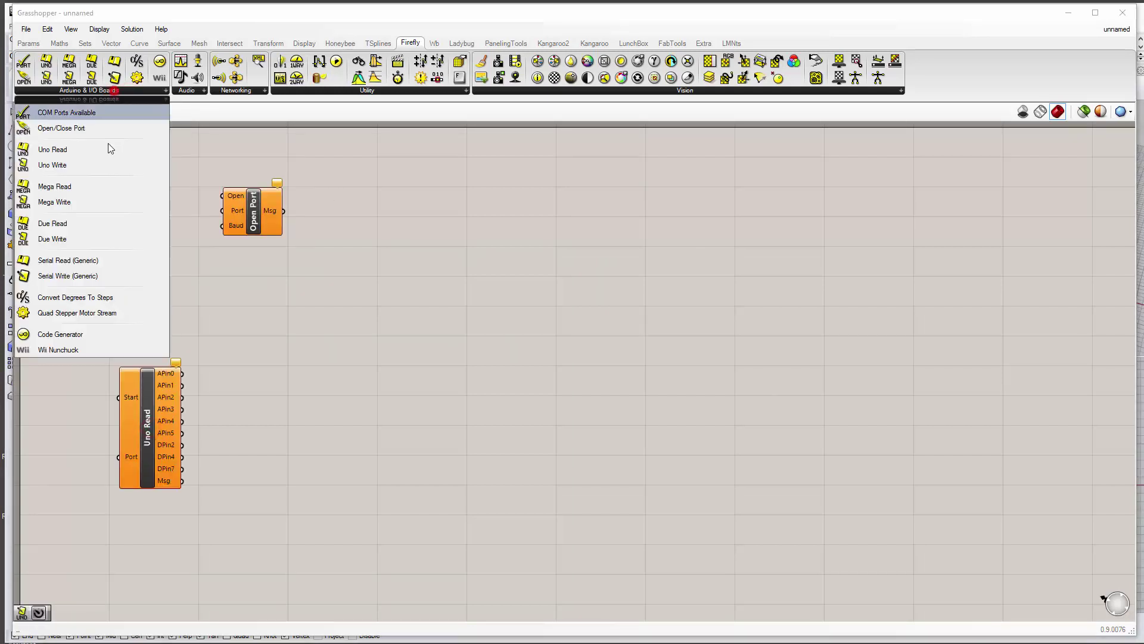
left_click_drag(101, 164, 356, 421)
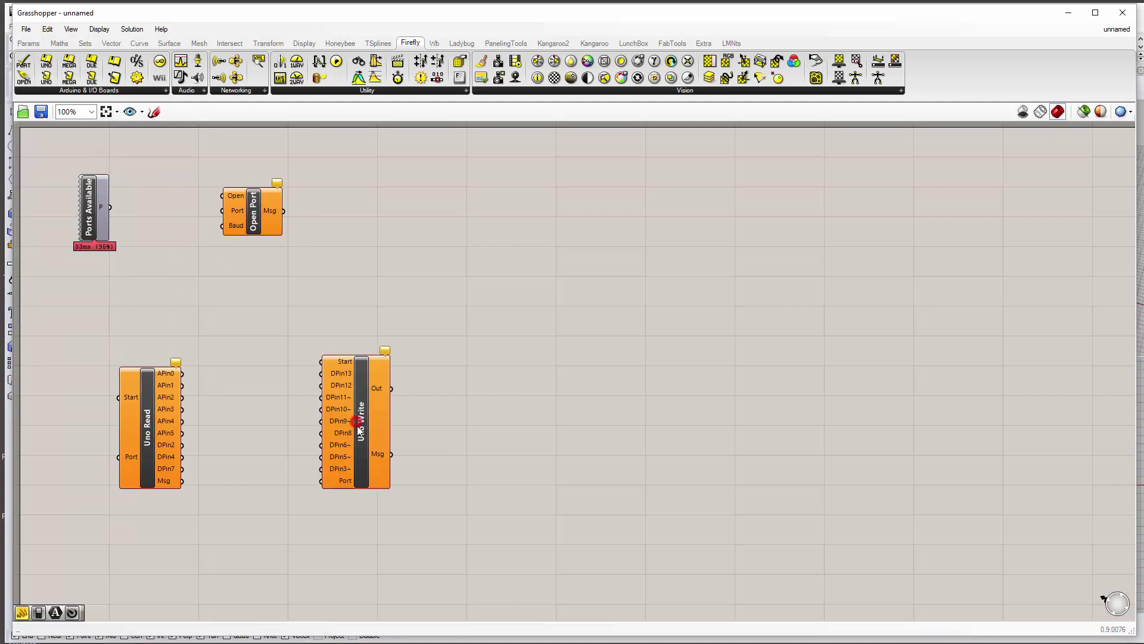
left_click(264, 257)
left_click_drag(272, 227, 307, 230)
- Add a Panel via the // search and wire Ports Available's P output into it
double_click(186, 221)
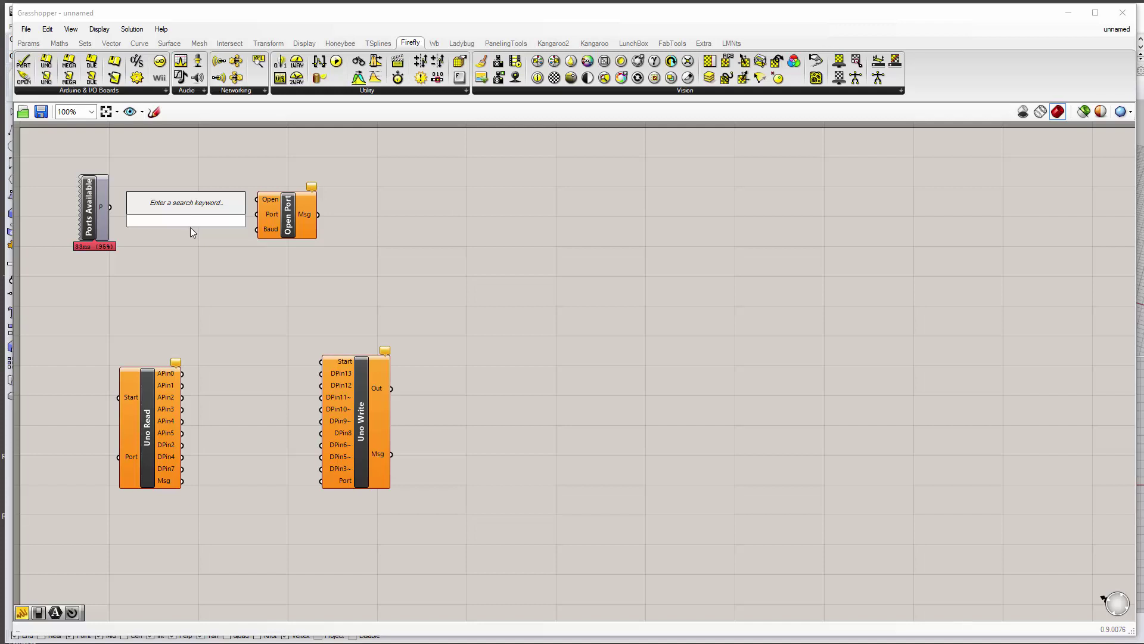
type("//")
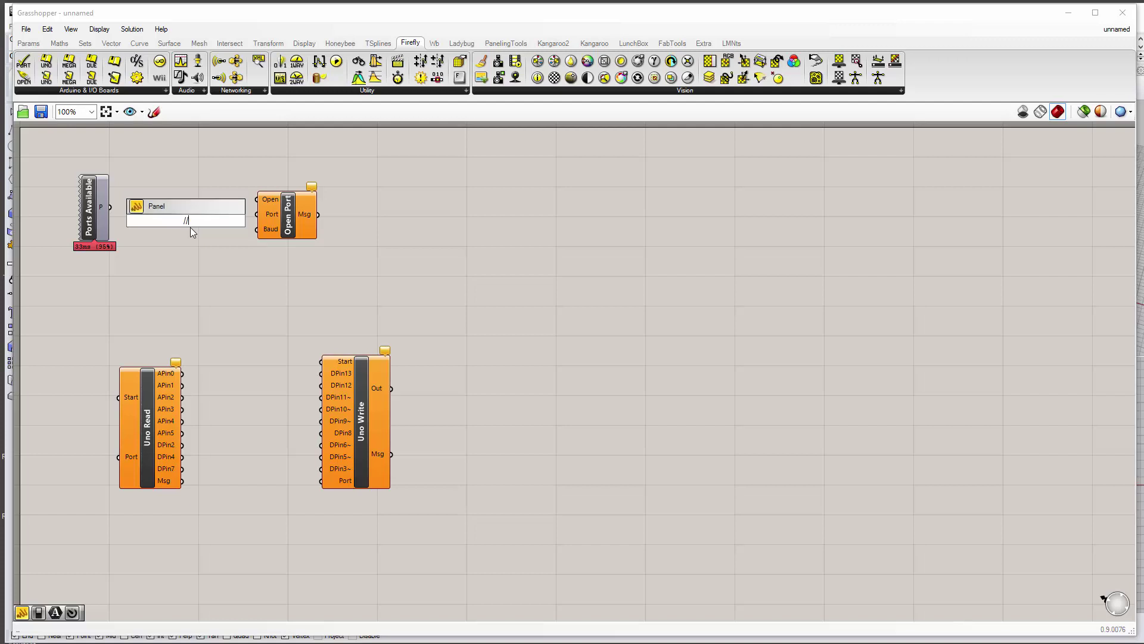
key("Return")
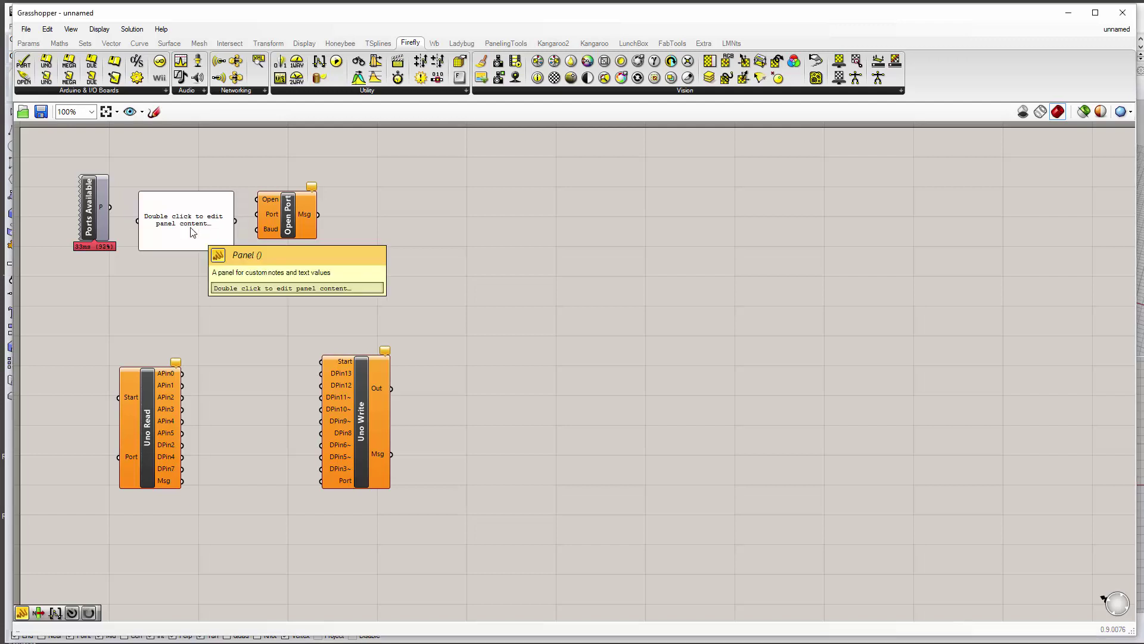
left_click_drag(112, 207, 149, 210)
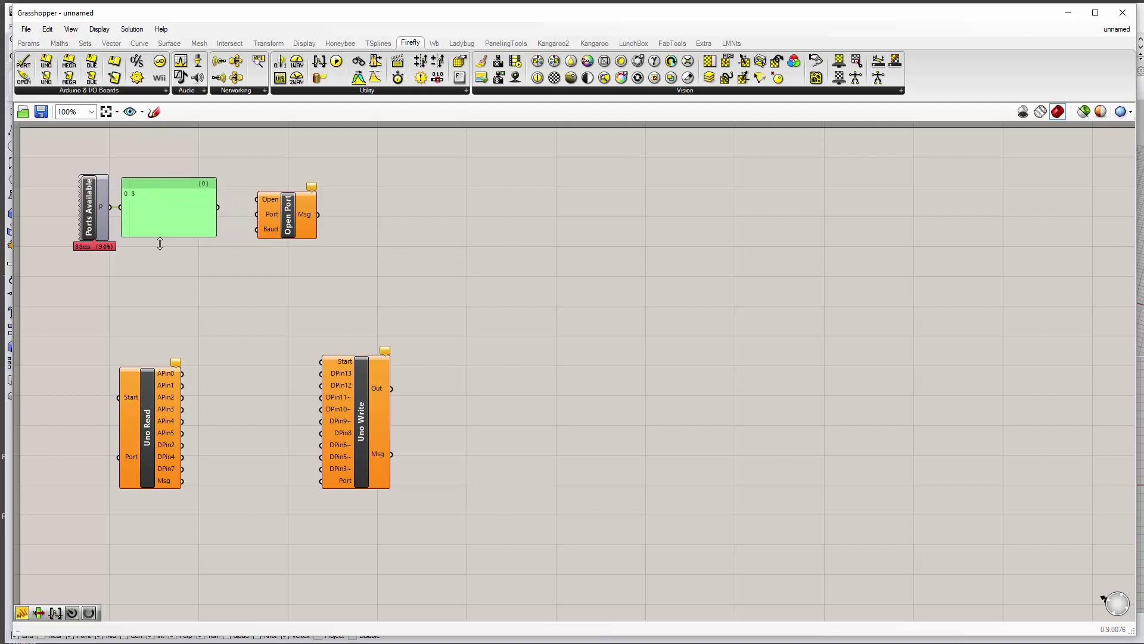
- Turn off Draw Paths and Draw Indices so the panel shows only 3
left_click(195, 284)
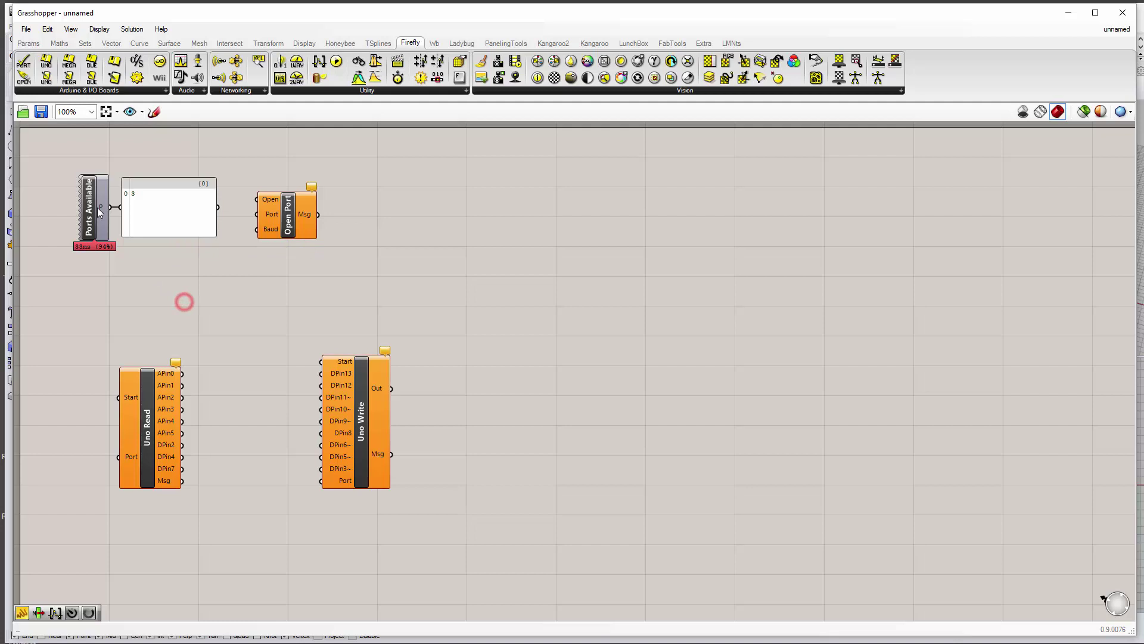
left_click(148, 194)
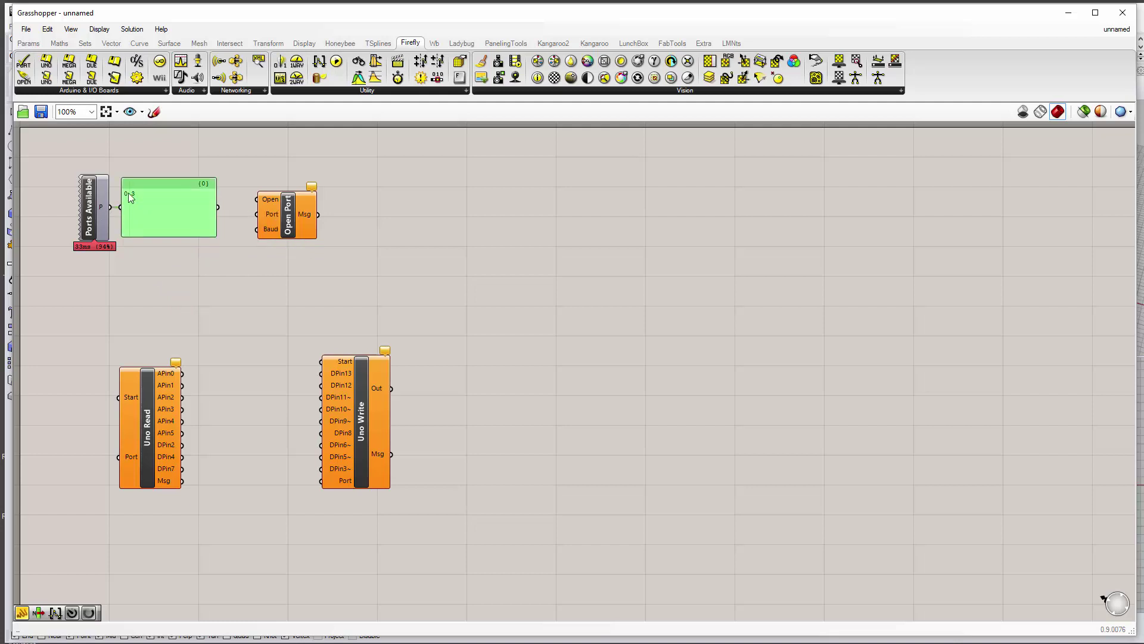
right_click(185, 195)
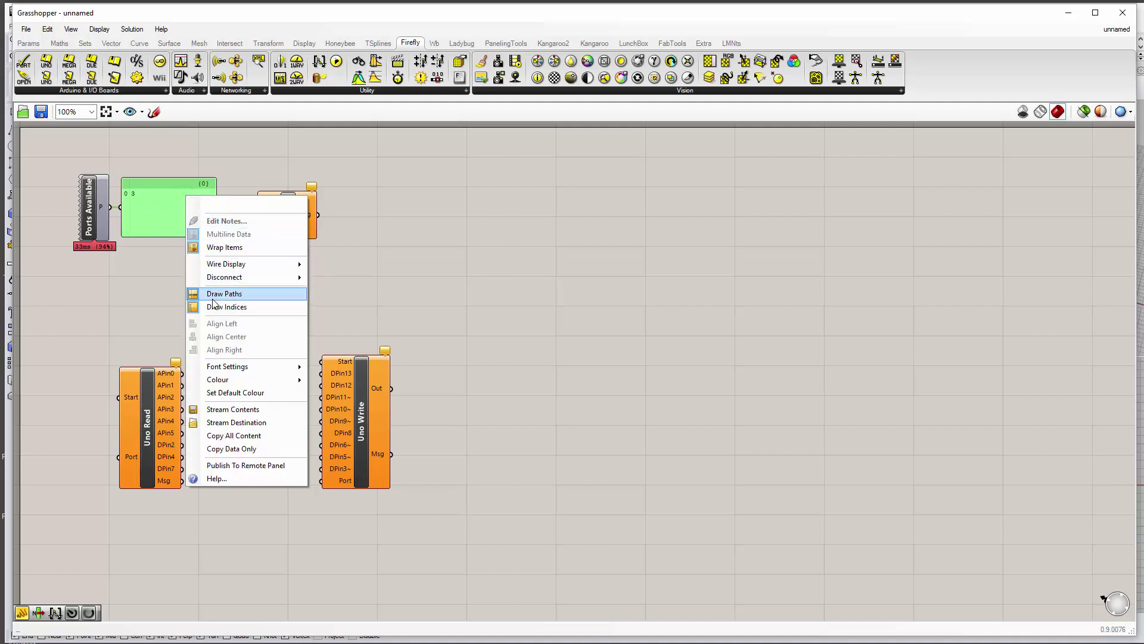
left_click(245, 295)
right_click(176, 211)
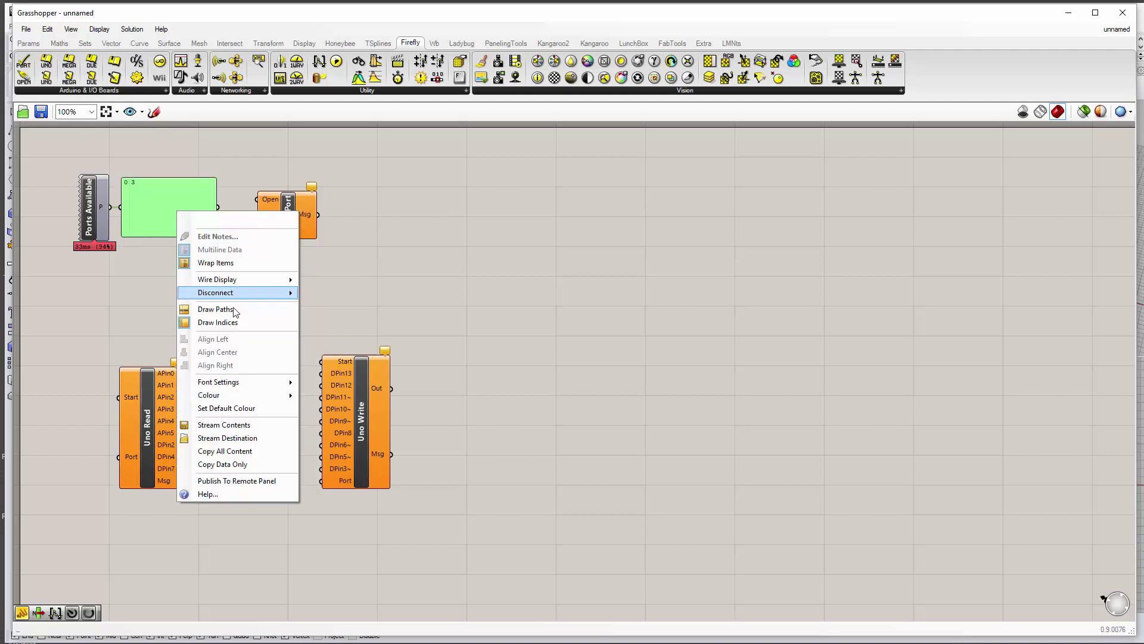
left_click(237, 323)
left_click(150, 170)
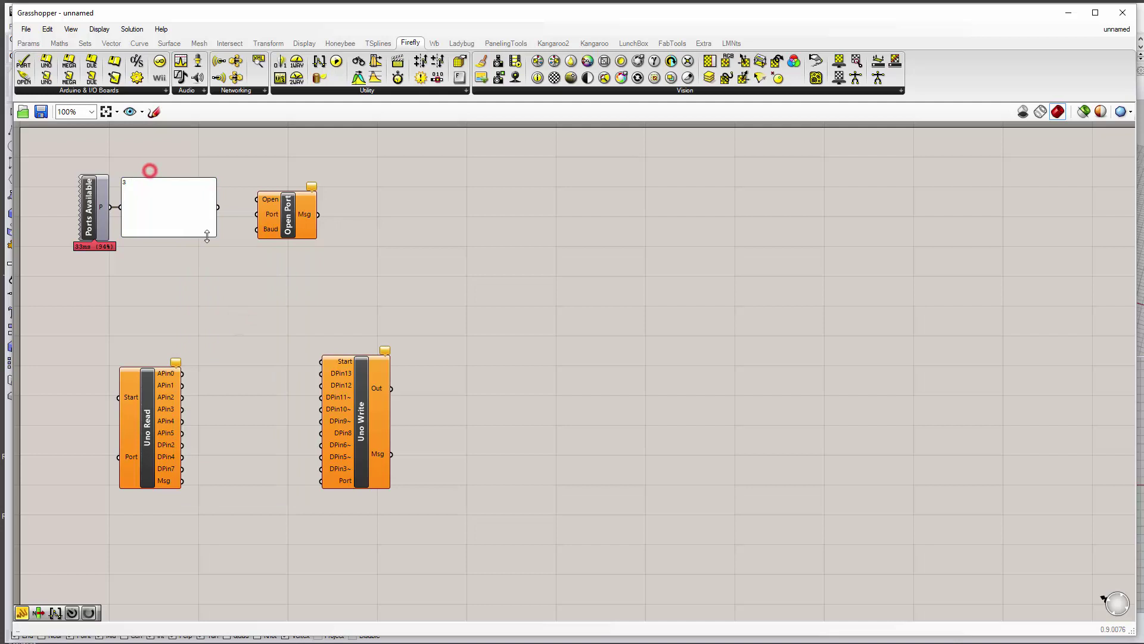
left_click(177, 216)
- Zoom in on the panel and enlarge its top margin to push the 3 lower
scroll(142, 199, "up", 5)
right_click_drag(141, 199, 300, 254)
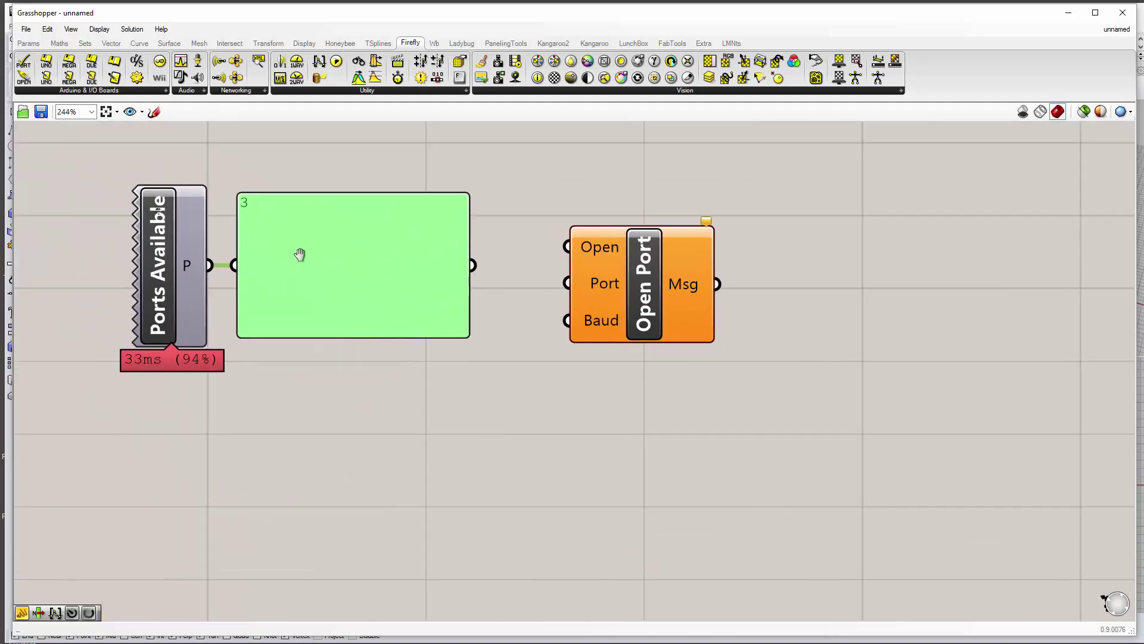
scroll(317, 258, "up", 5)
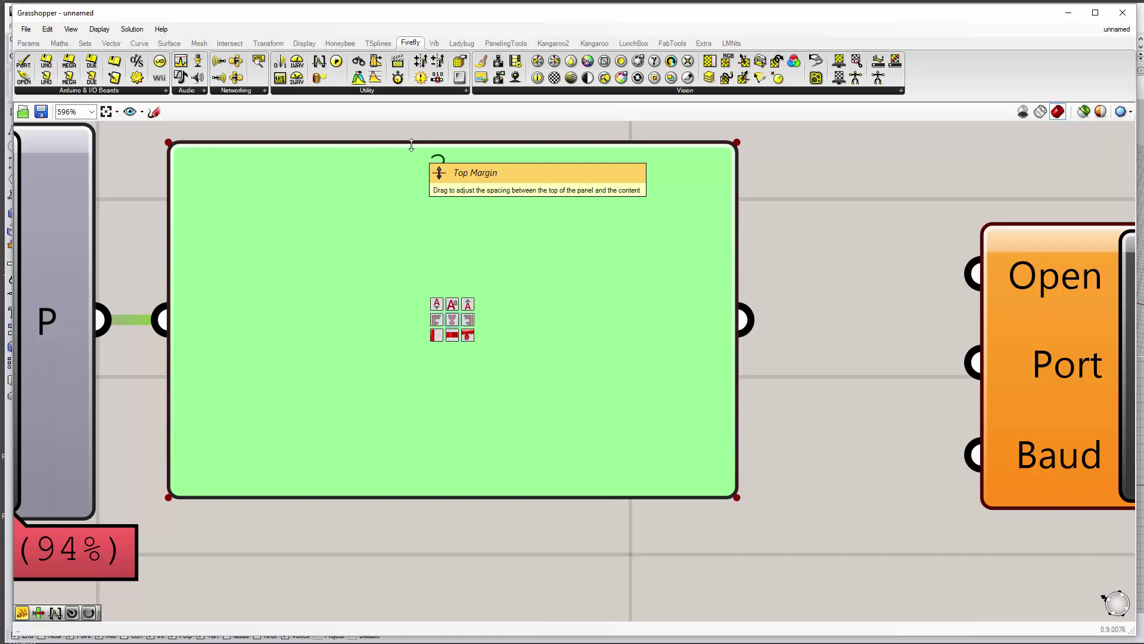
left_click_drag(411, 144, 413, 206)
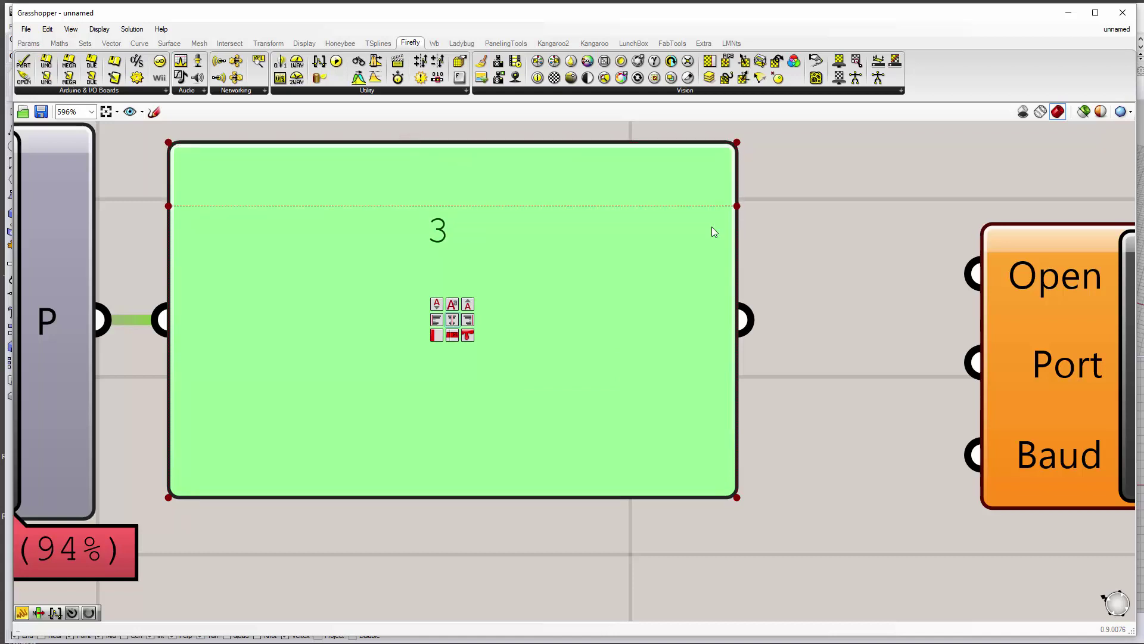
left_click(830, 251)
- Shrink the panel to a compact box and move it beside Ports Available
scroll(767, 303, "down", 5)
left_click(695, 393)
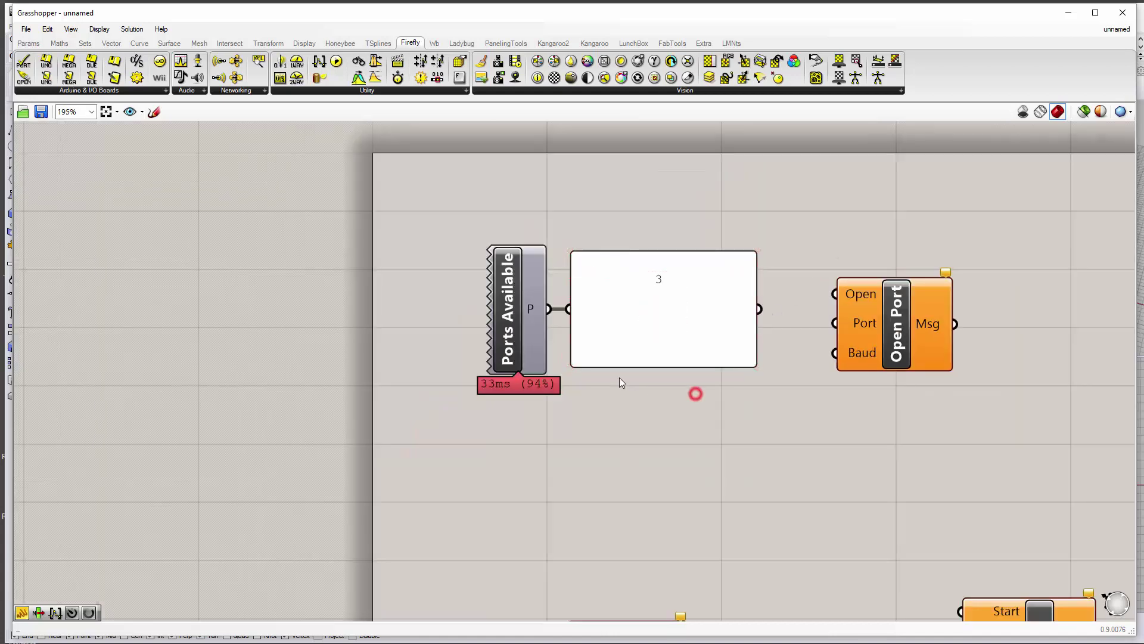
left_click(677, 312)
left_click_drag(752, 366, 621, 379)
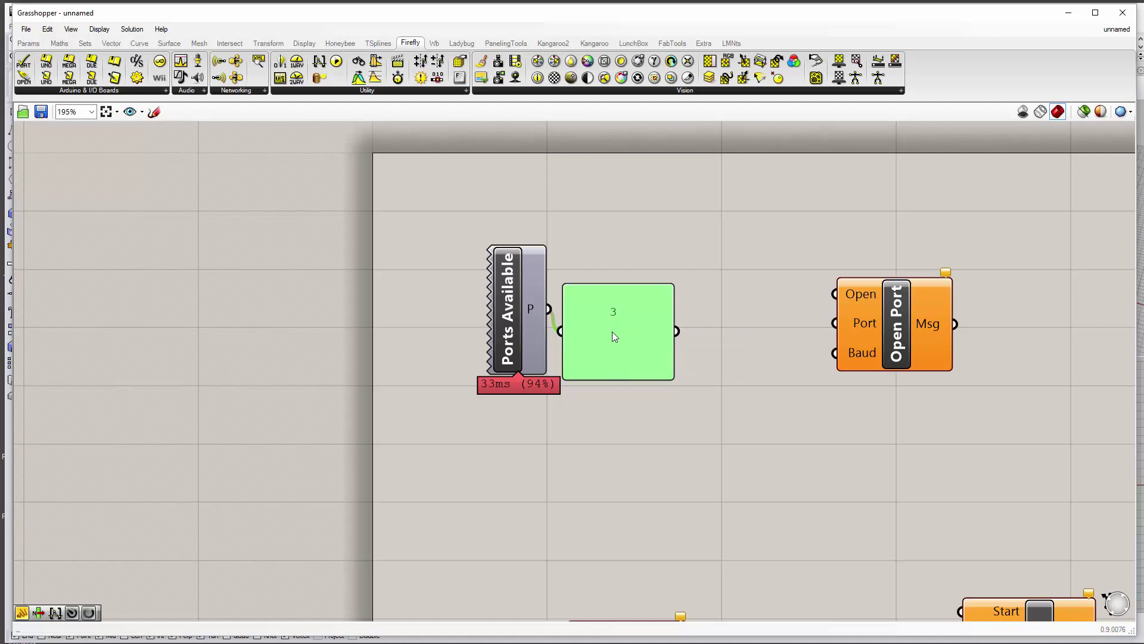
right_click_drag(757, 338, 613, 304)
scroll(525, 325, "down", 2)
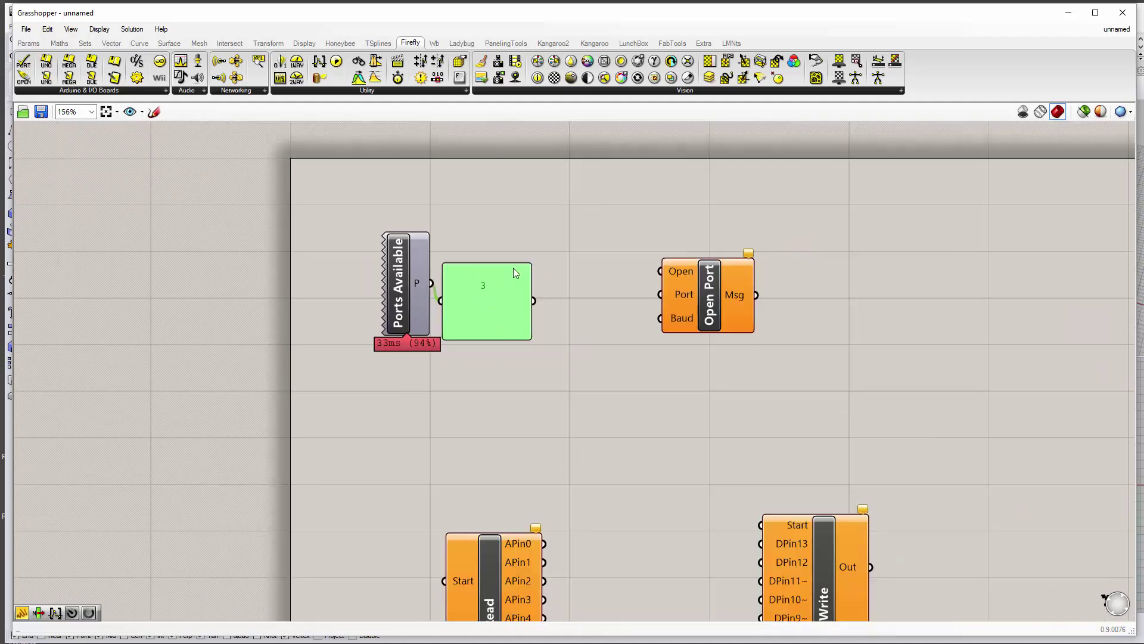
left_click_drag(484, 307, 488, 285)
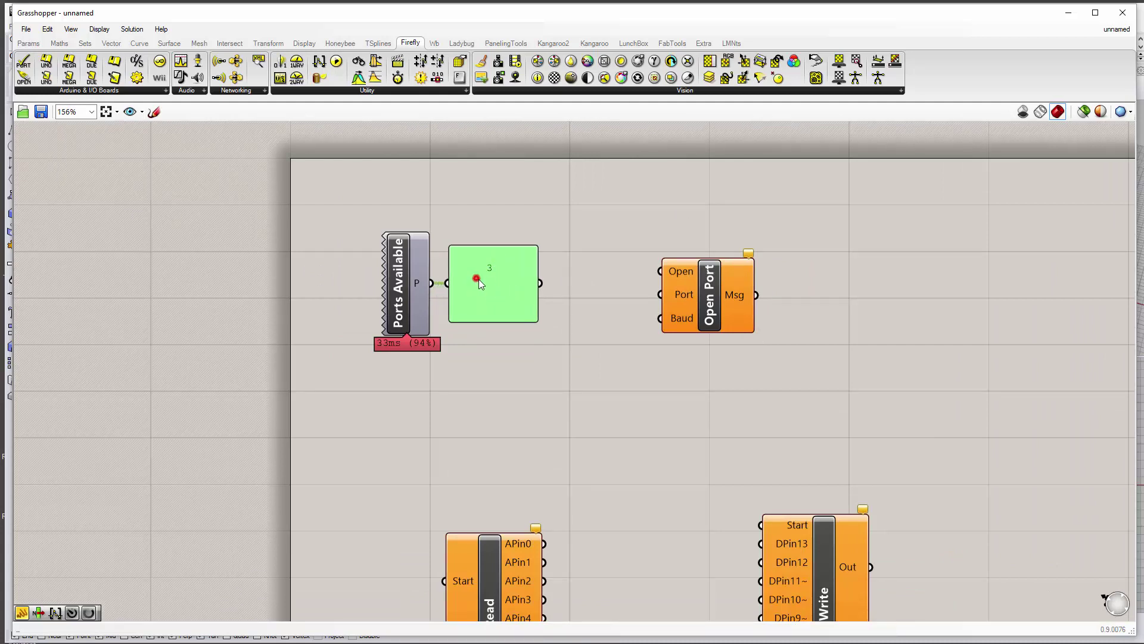
left_click_drag(478, 279, 482, 279)
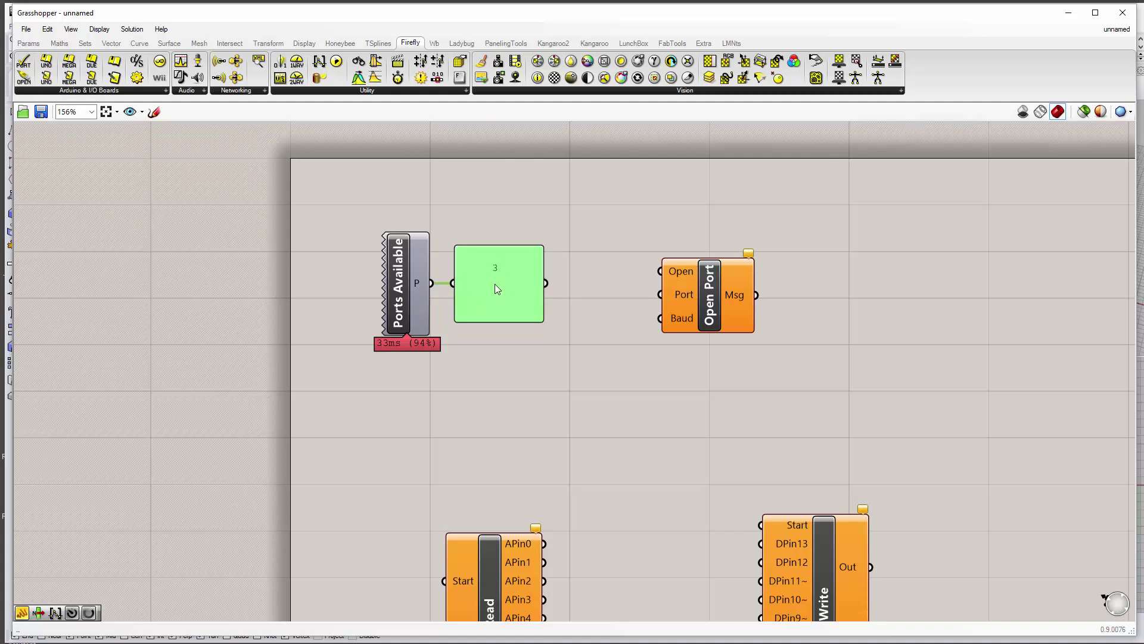
- Add a second panel containing 5 below the 3 panel and resize it
right_click_drag(490, 344, 459, 335)
left_click(459, 335)
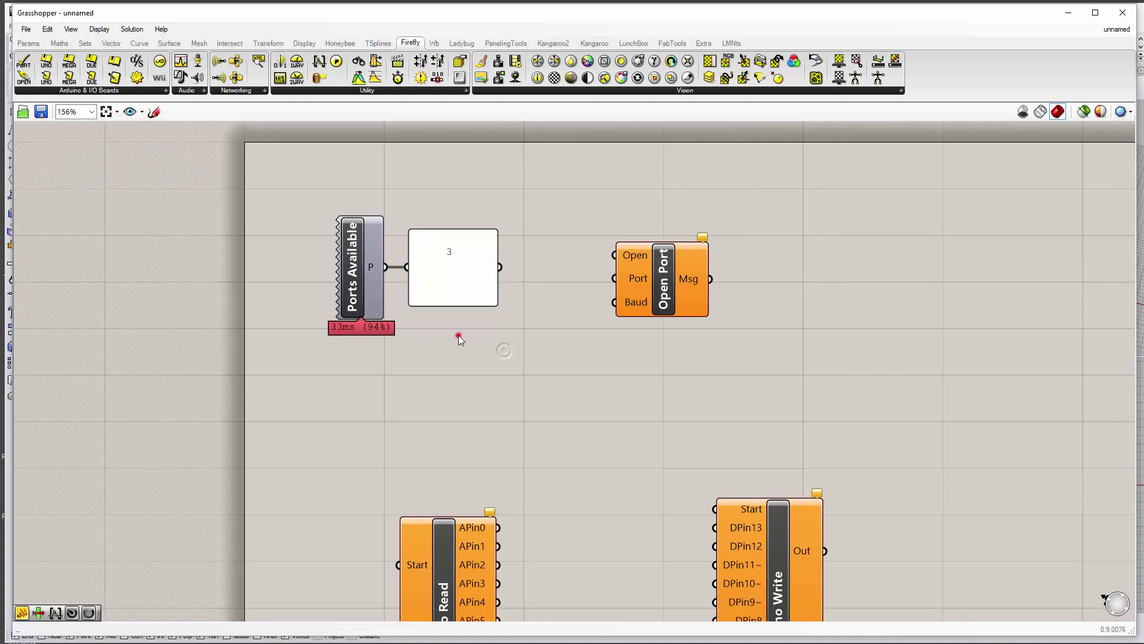
double_click(435, 375)
type("//")
key("Return")
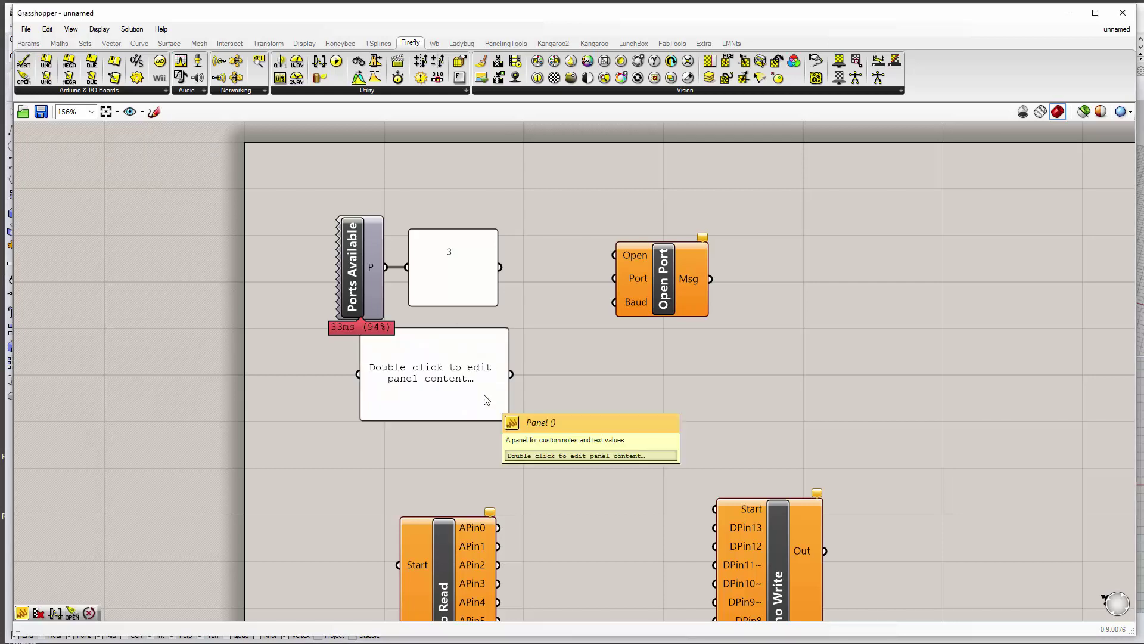
double_click(483, 396)
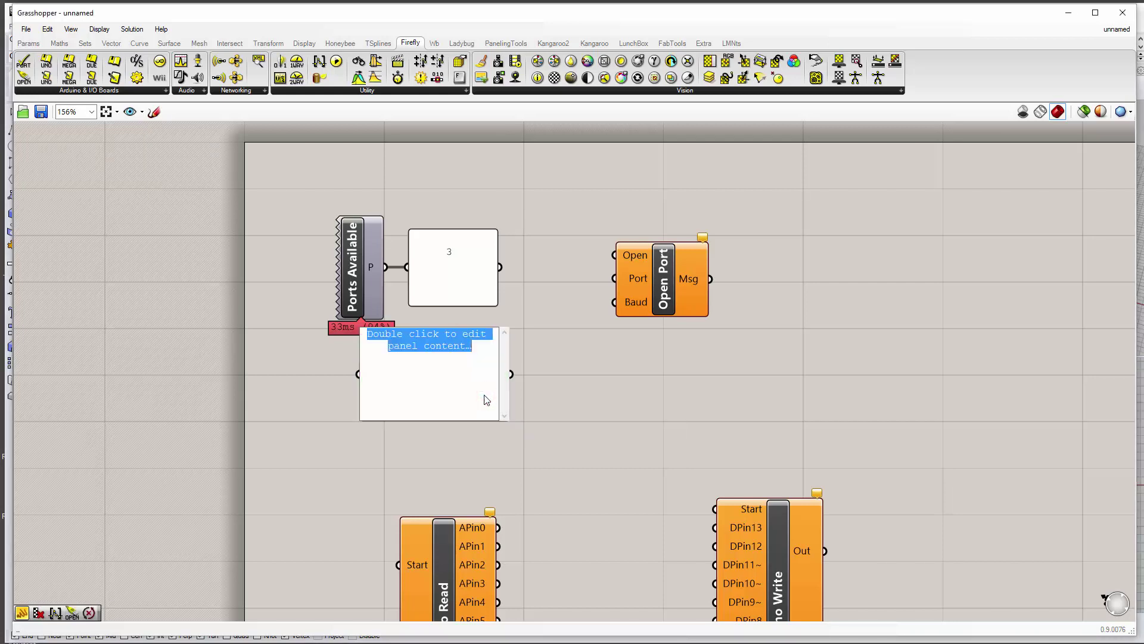
type("5")
left_click(676, 444)
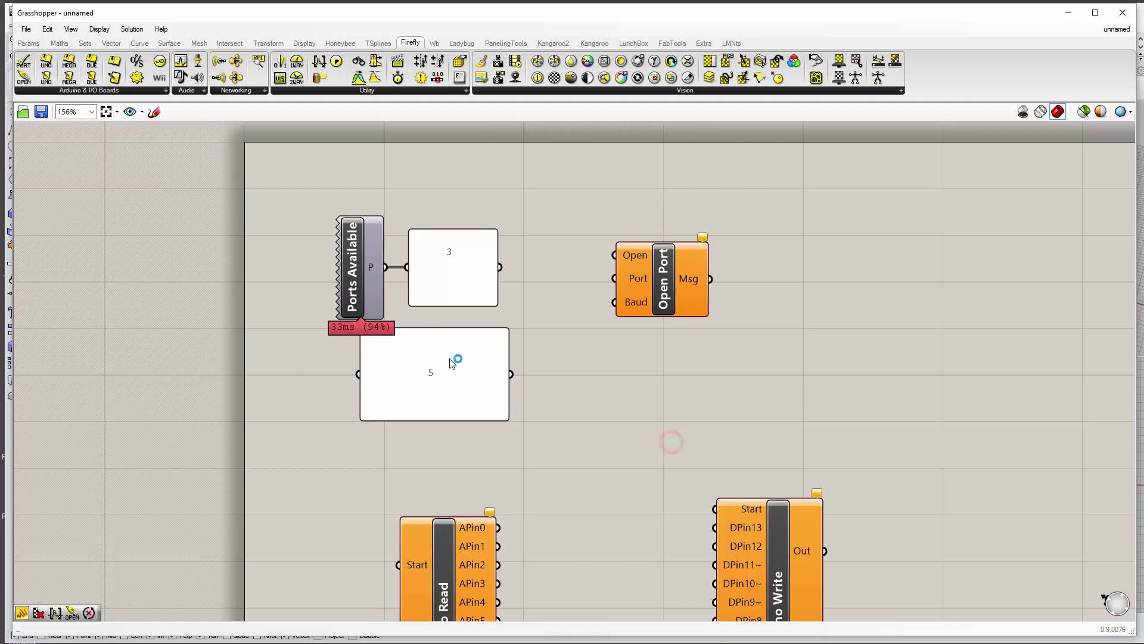
left_click_drag(450, 359, 467, 363)
left_click_drag(527, 422, 609, 291)
- Wire the 3 panel into Open Port's Port input and delete the 5 panel
left_click(459, 266)
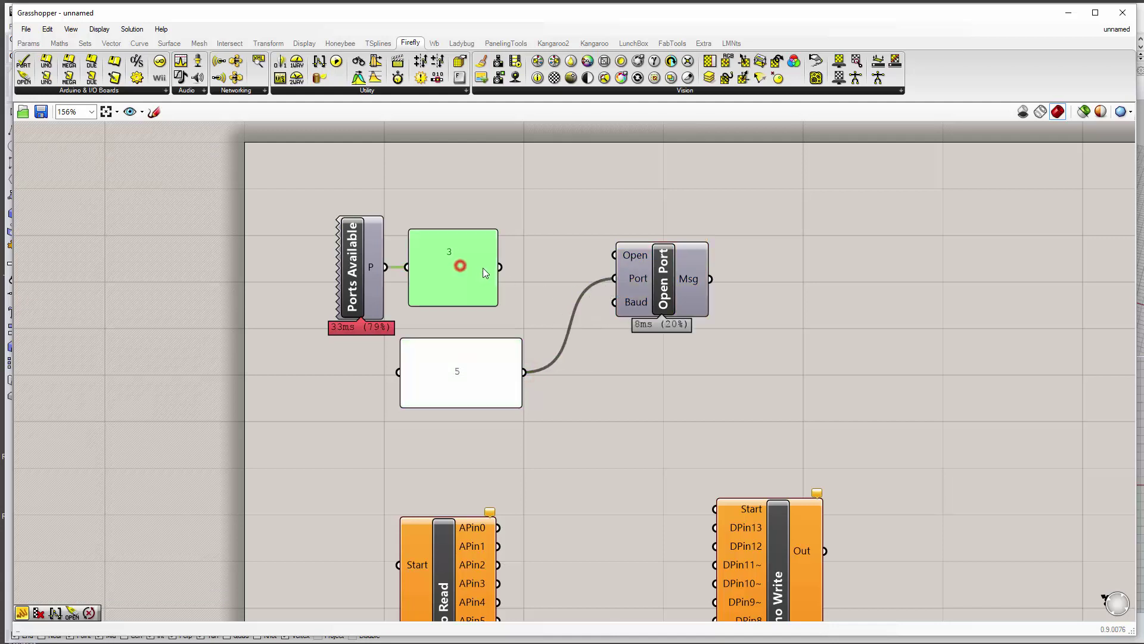
left_click_drag(497, 267, 614, 278)
left_click(471, 372)
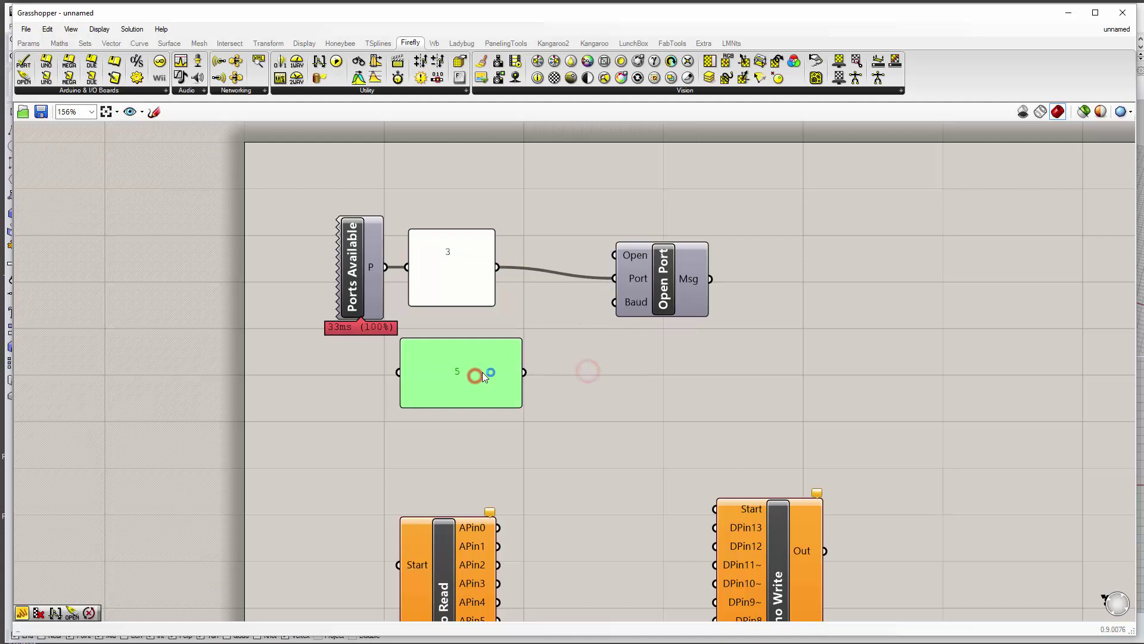
key("Delete")
right_click_drag(485, 370, 320, 339)
scroll(235, 317, "down", 2)
right_click_drag(235, 317, 147, 314)
scroll(158, 312, "up", 1)
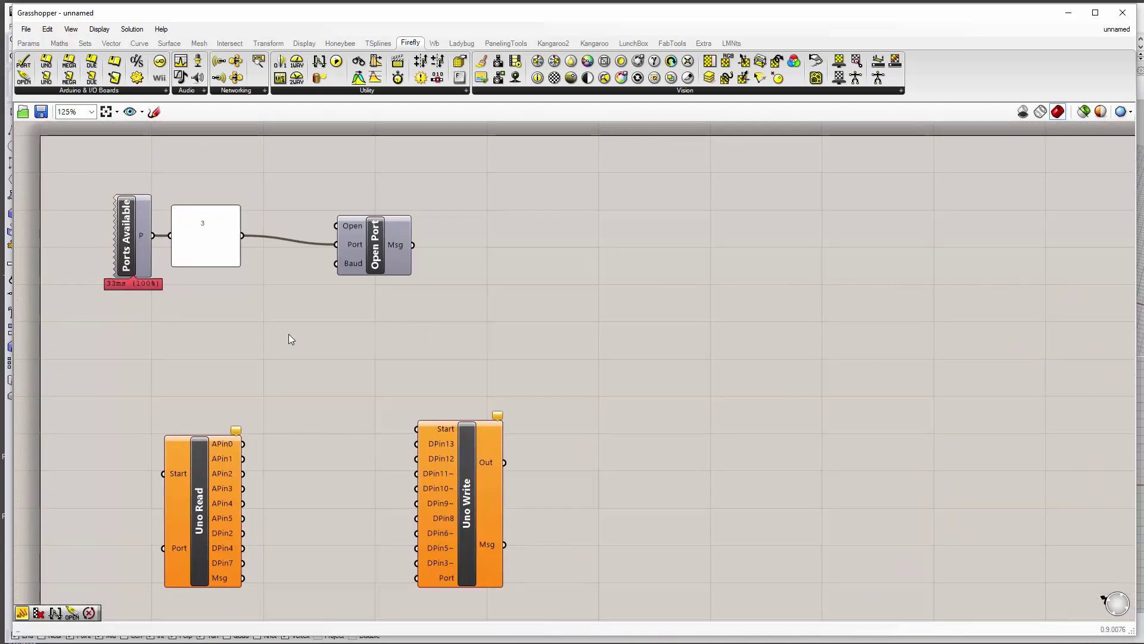
- Disable and then re-enable the Ports Available component to refresh it
left_click(132, 238)
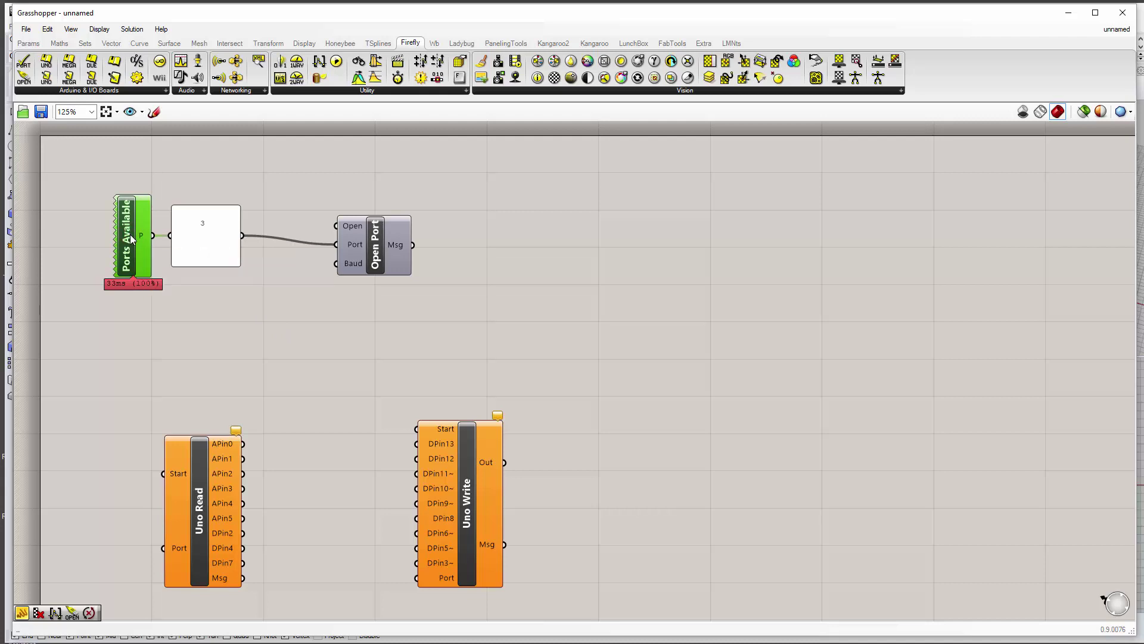
right_click(123, 219)
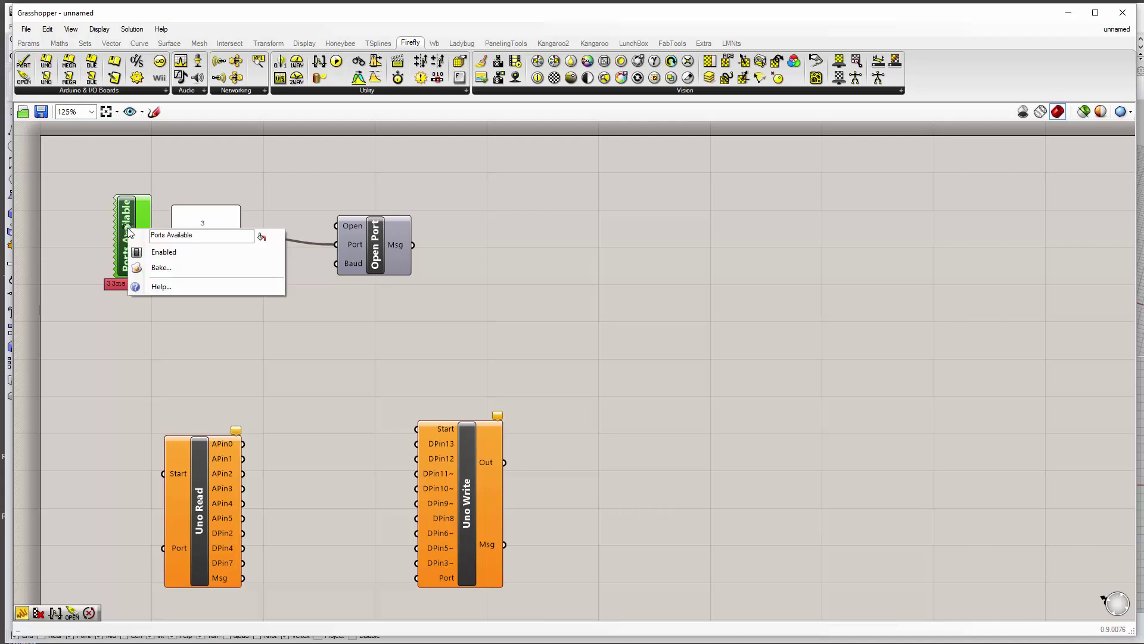
key("Escape")
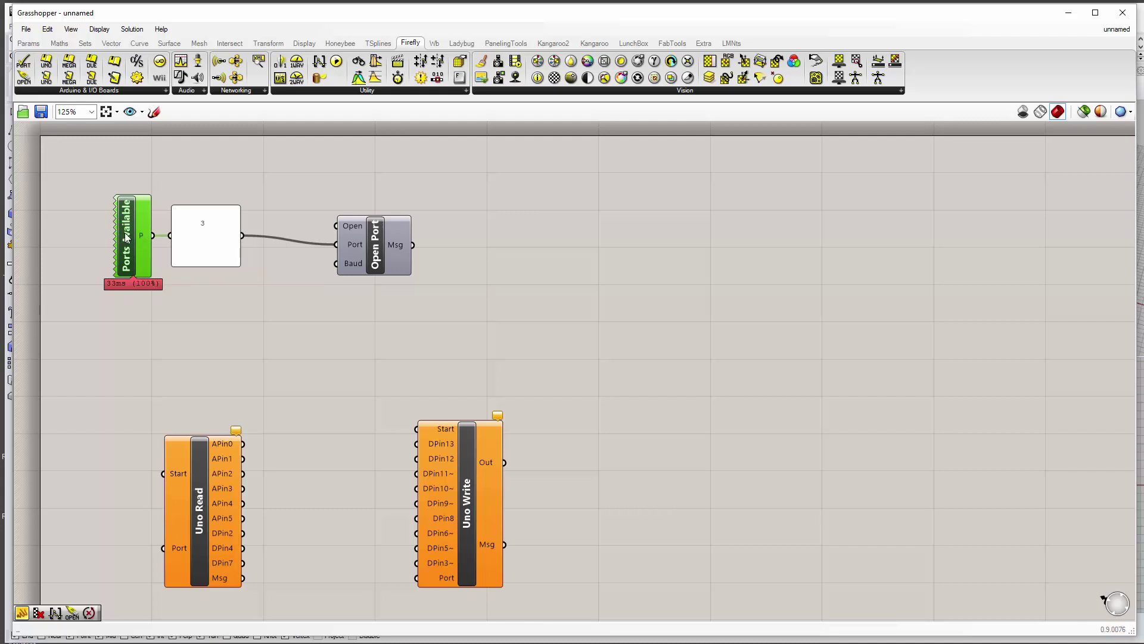
right_click(122, 228)
left_click(139, 256)
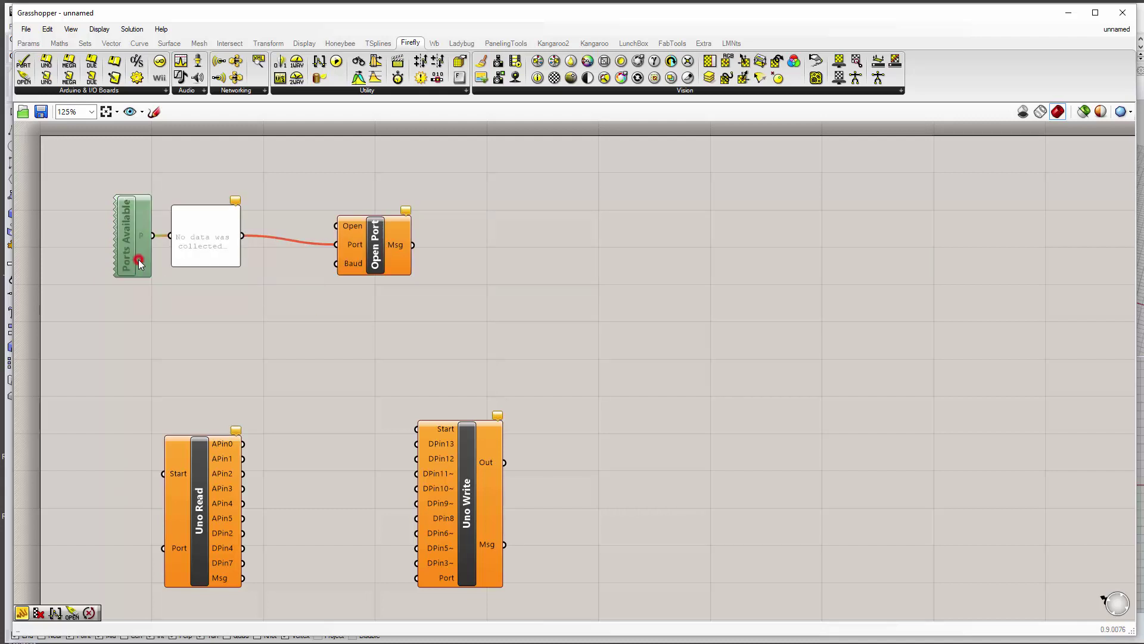
left_click(125, 235)
right_click(124, 234)
left_click(138, 255)
left_click(74, 266)
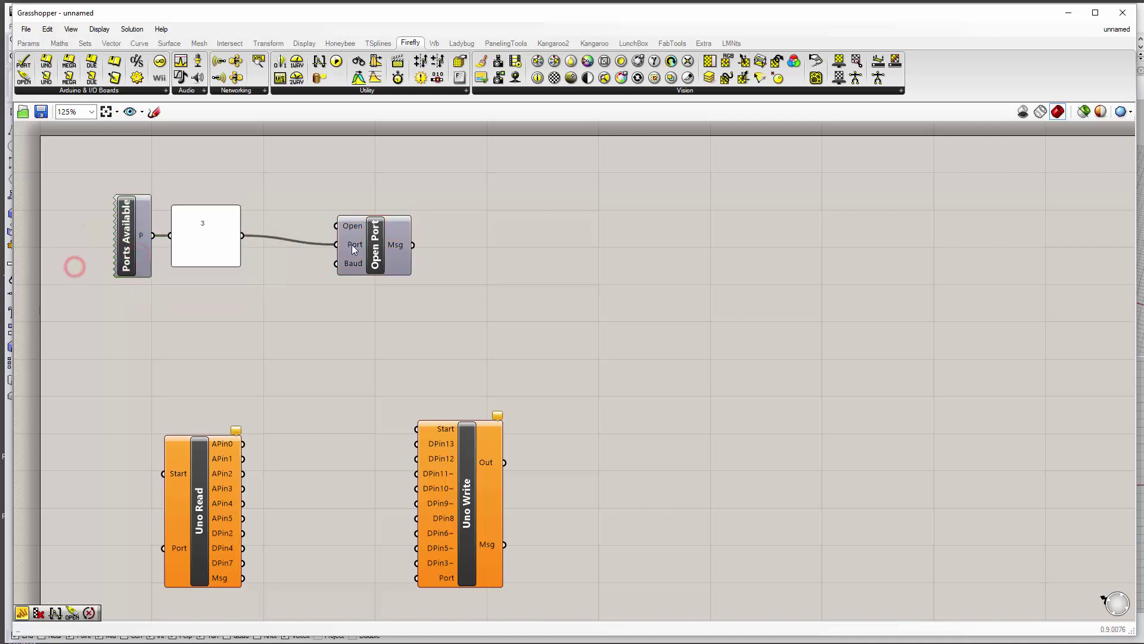
- Wire the port number into the Port inputs of Uno Read and Uno Write, moving Uno Write right
left_click_drag(366, 245, 374, 236)
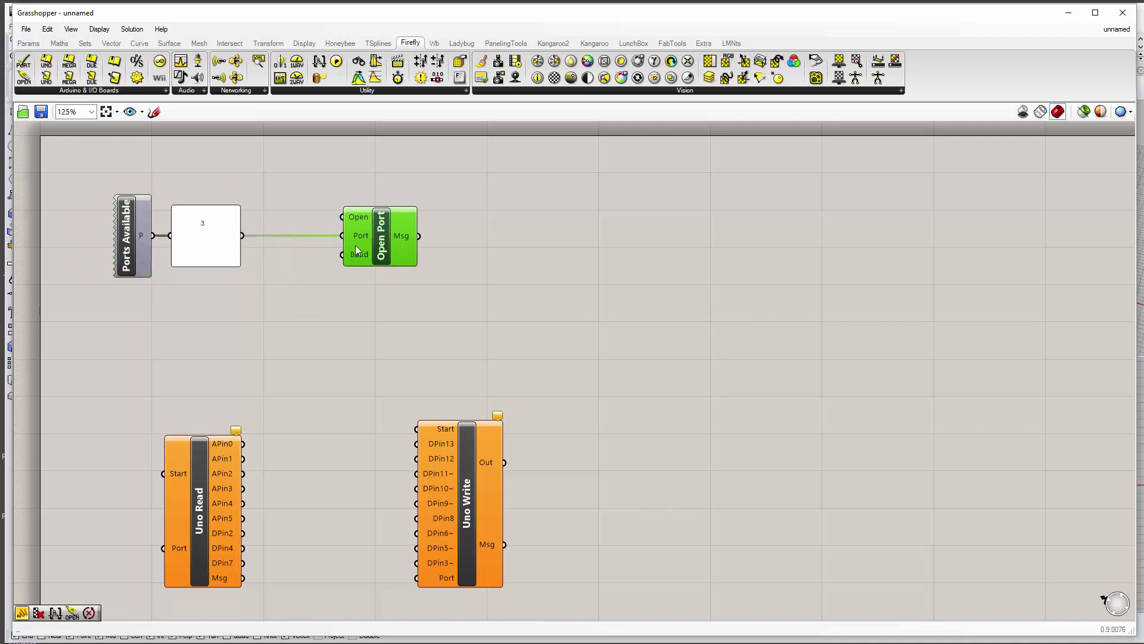
right_click_drag(287, 296, 311, 273)
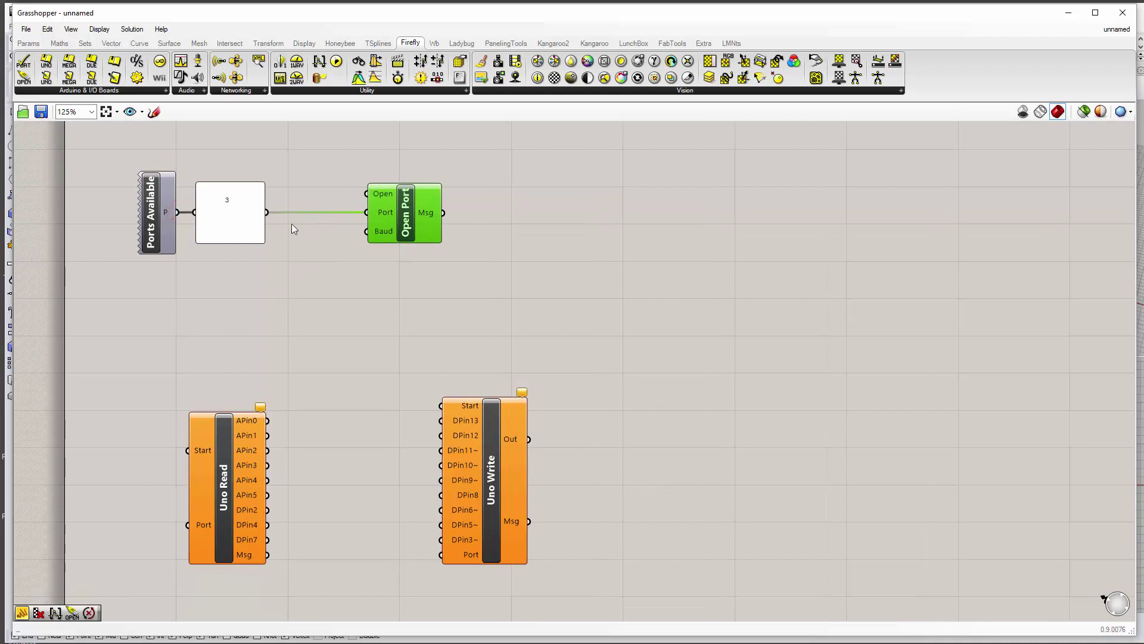
left_click_drag(267, 213, 189, 524)
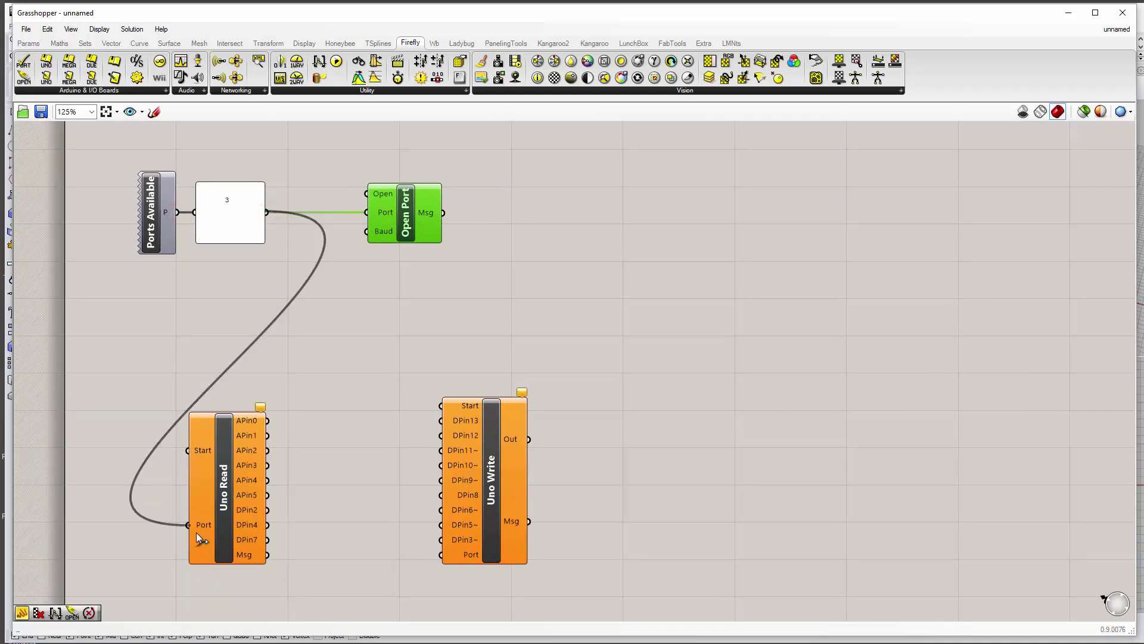
left_click_drag(267, 213, 441, 554)
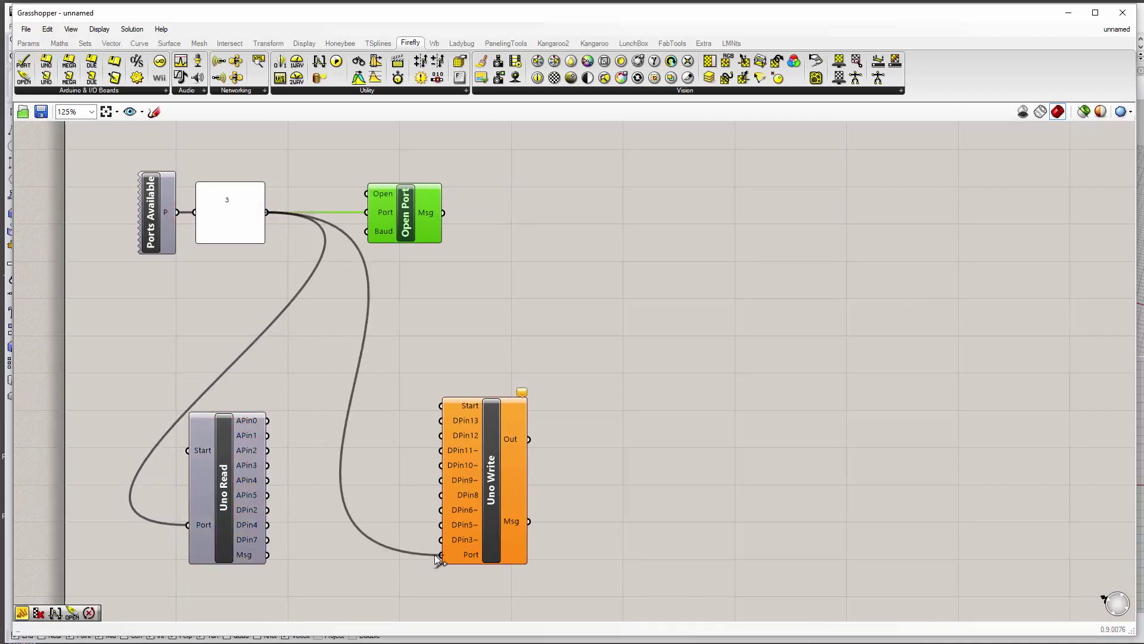
left_click(427, 385)
left_click_drag(483, 459, 570, 443)
left_click(503, 349)
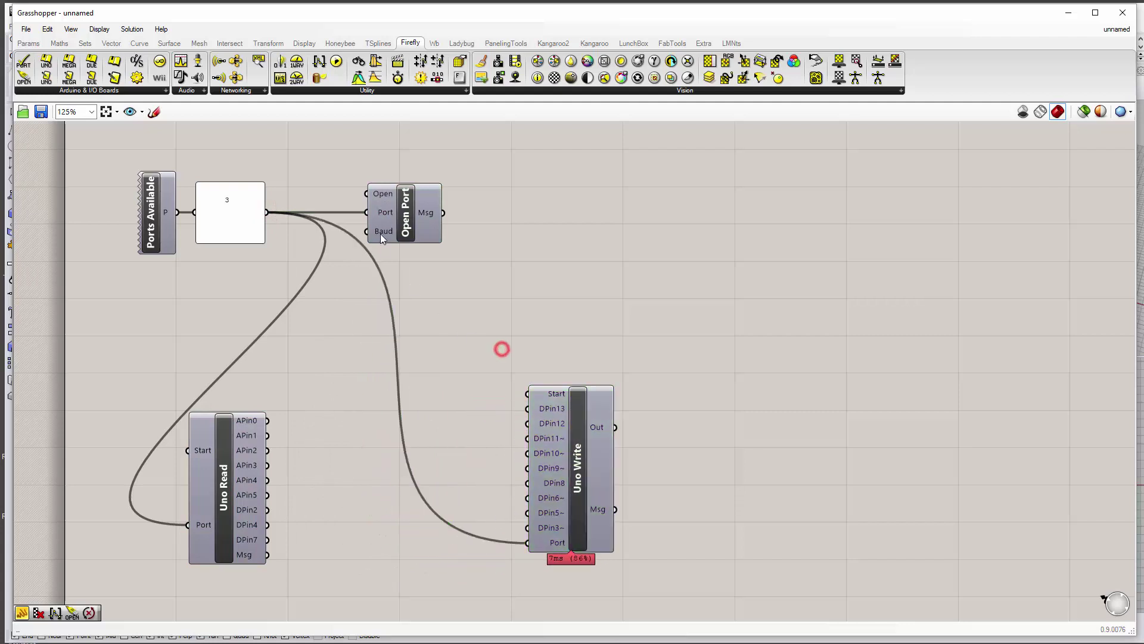
left_click(372, 193)
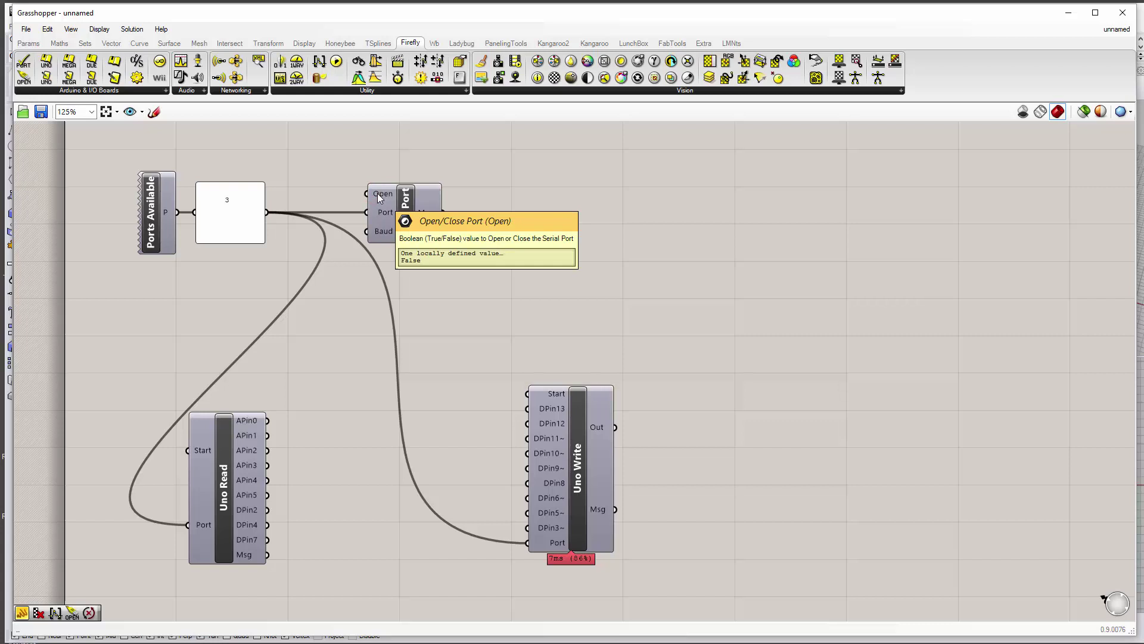
- Add a False Boolean Toggle and wire it into Open Port's Open input
double_click(328, 160)
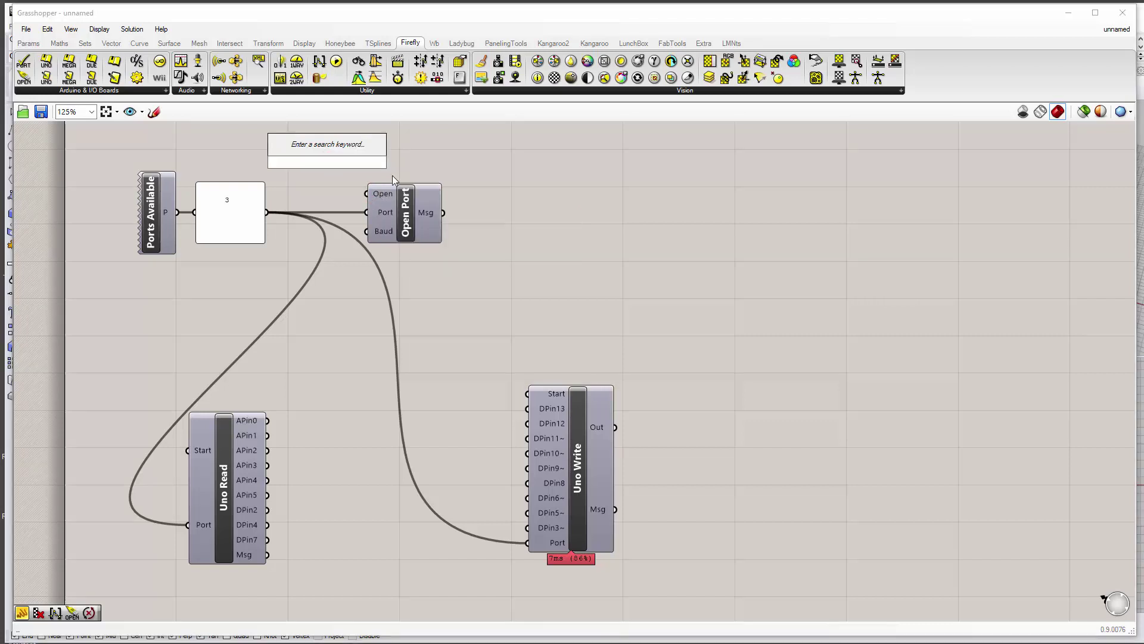
type("boole")
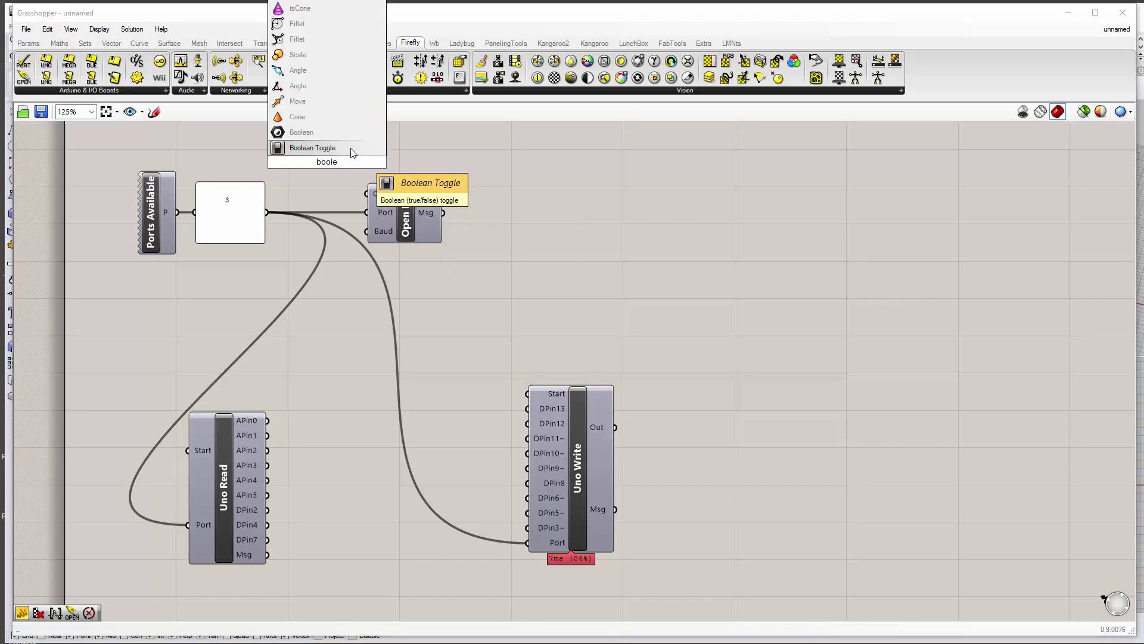
left_click(351, 149)
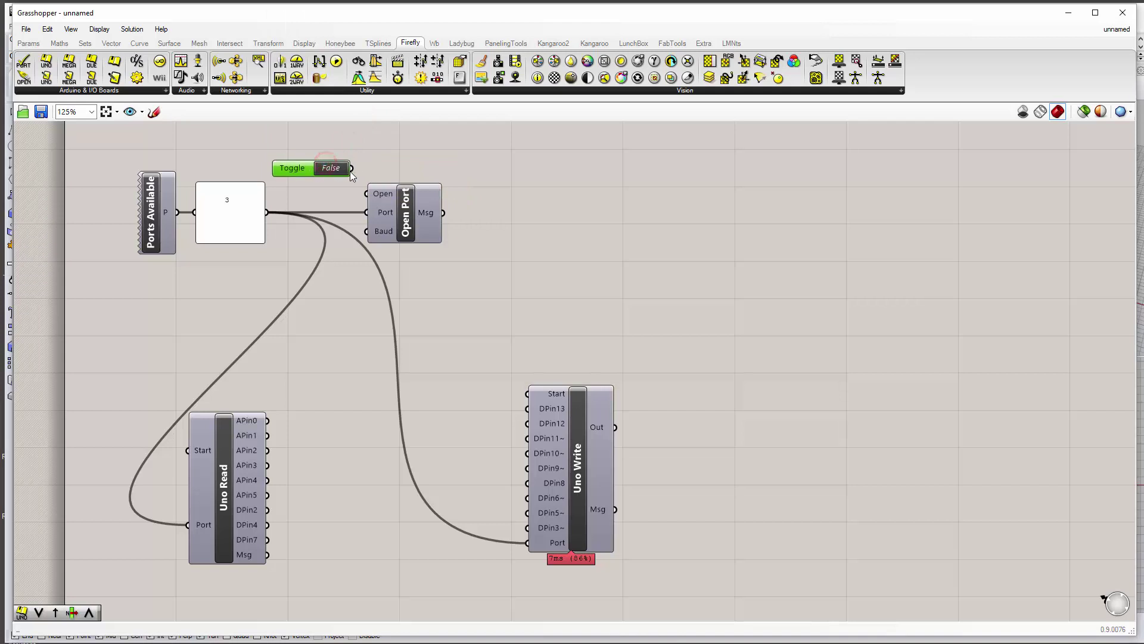
left_click_drag(352, 169, 434, 196)
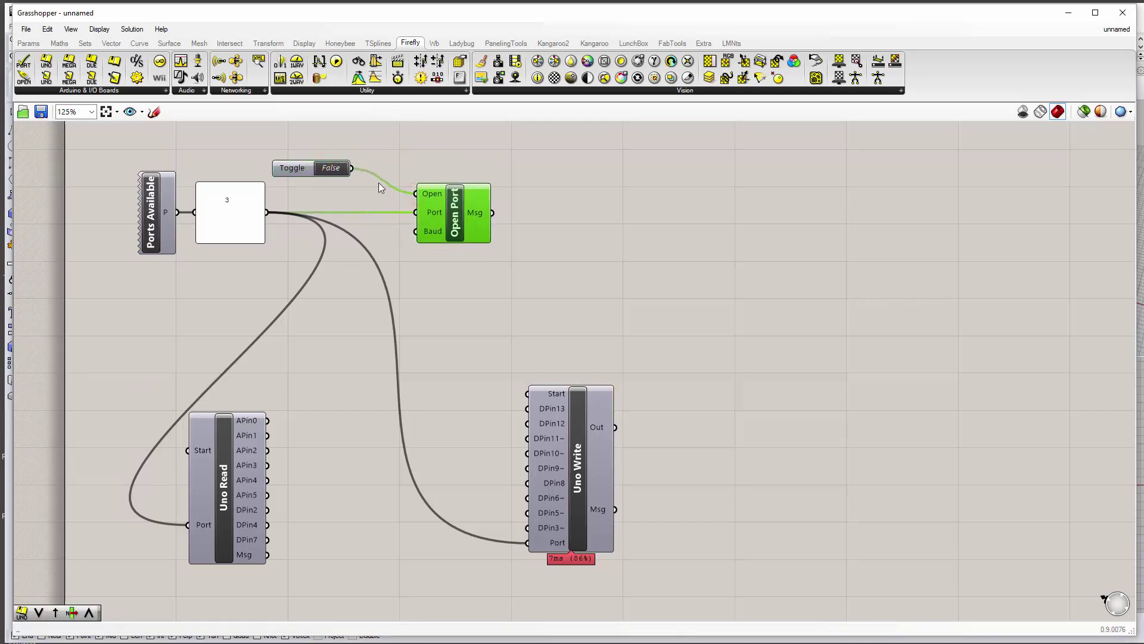
left_click_drag(297, 170, 345, 194)
- Duplicate the port-number panel and wire it to Open Port's Msg output, showing the port closed
left_click(352, 141)
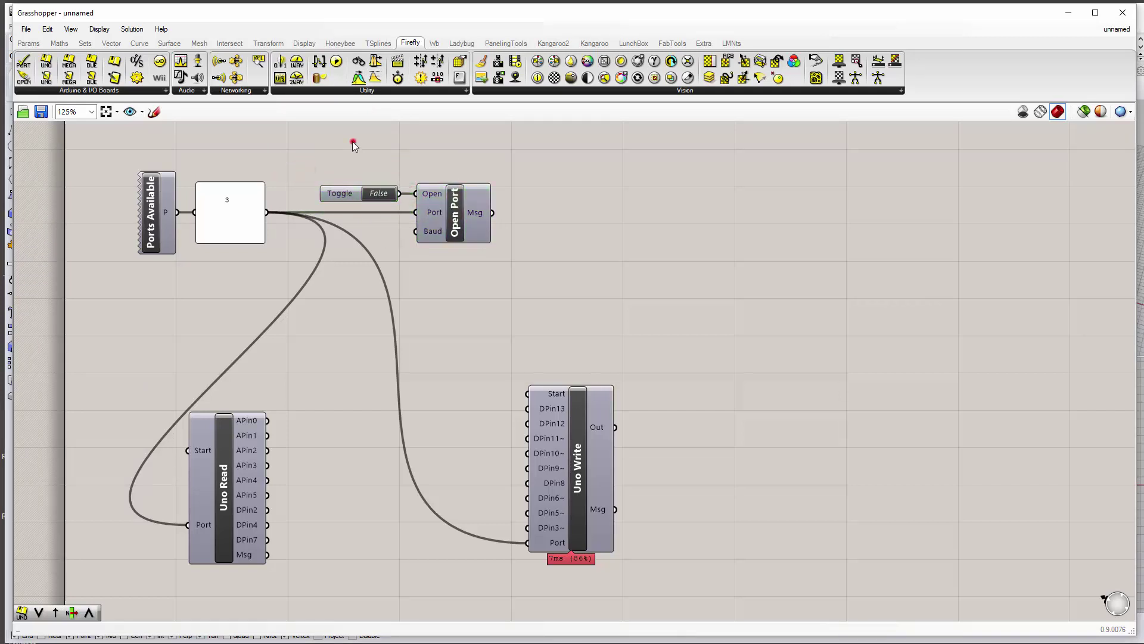
left_click(223, 211)
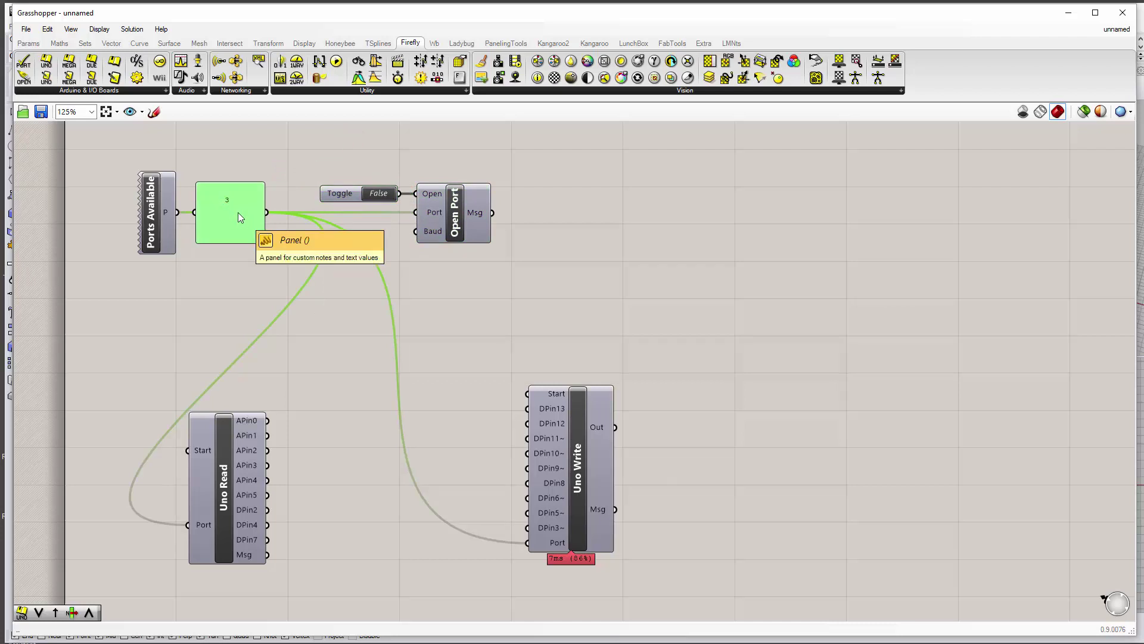
left_click_drag(232, 219, 586, 189, "alt")
left_click_drag(550, 190, 492, 213)
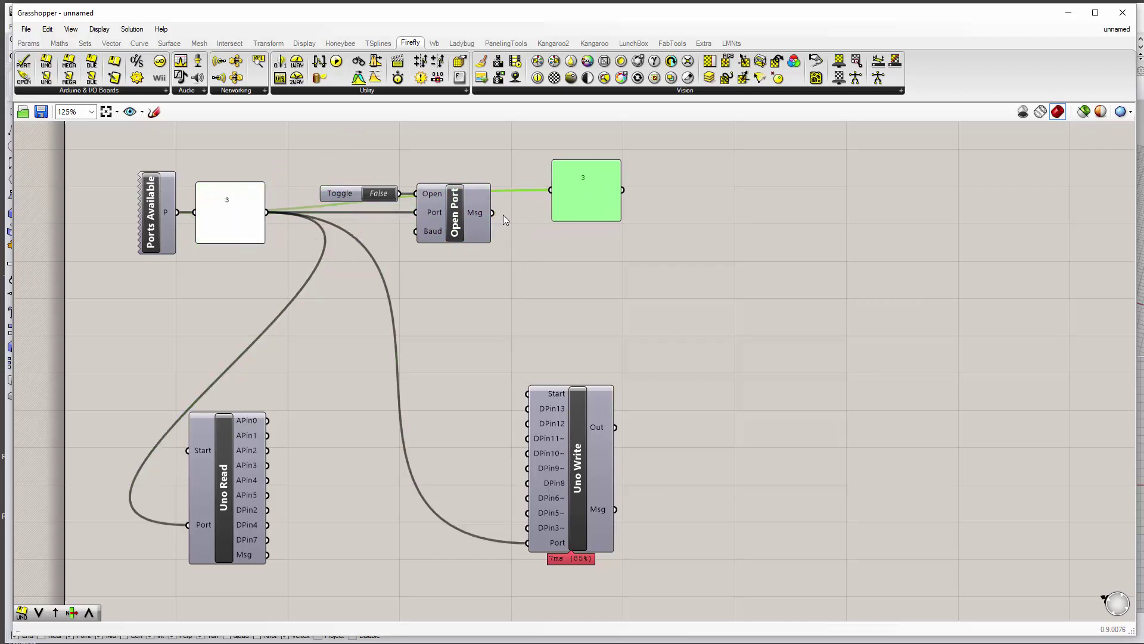
mouse_move(572, 202)
left_mouse_down()
mouse_move(557, 221)
mouse_move(533, 222)
mouse_move(643, 265)
mouse_move(633, 249)
left_mouse_up()
- Widen the message panel and copy it to show Uno Write's Msg output
left_click(599, 224)
left_click(567, 284)
scroll(552, 161, "up", 5)
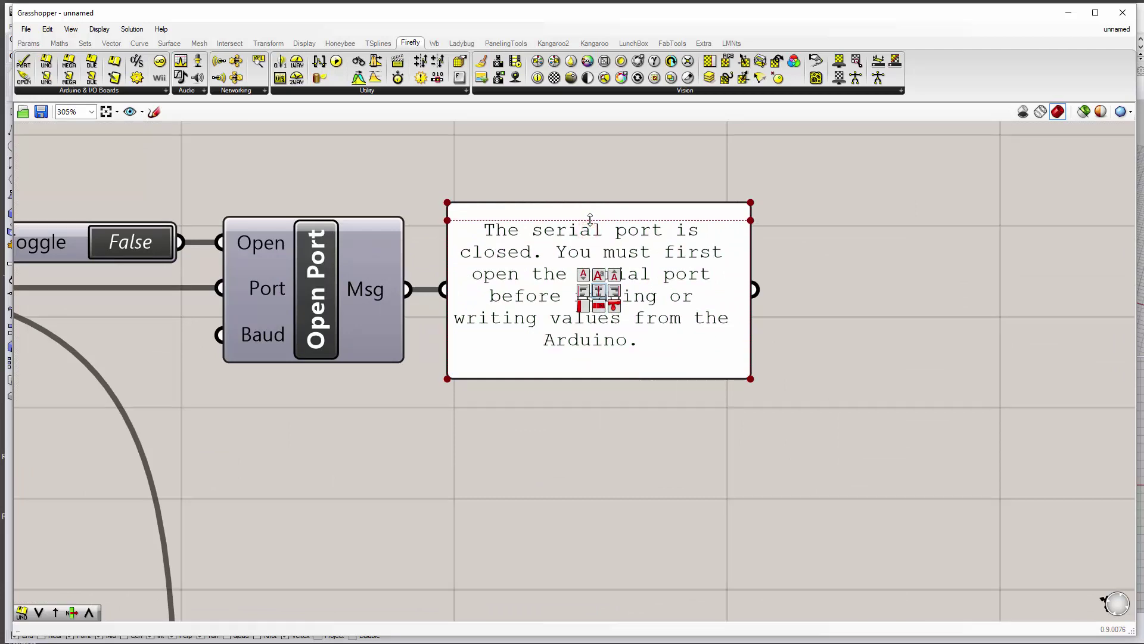
scroll(591, 178, "down", 6)
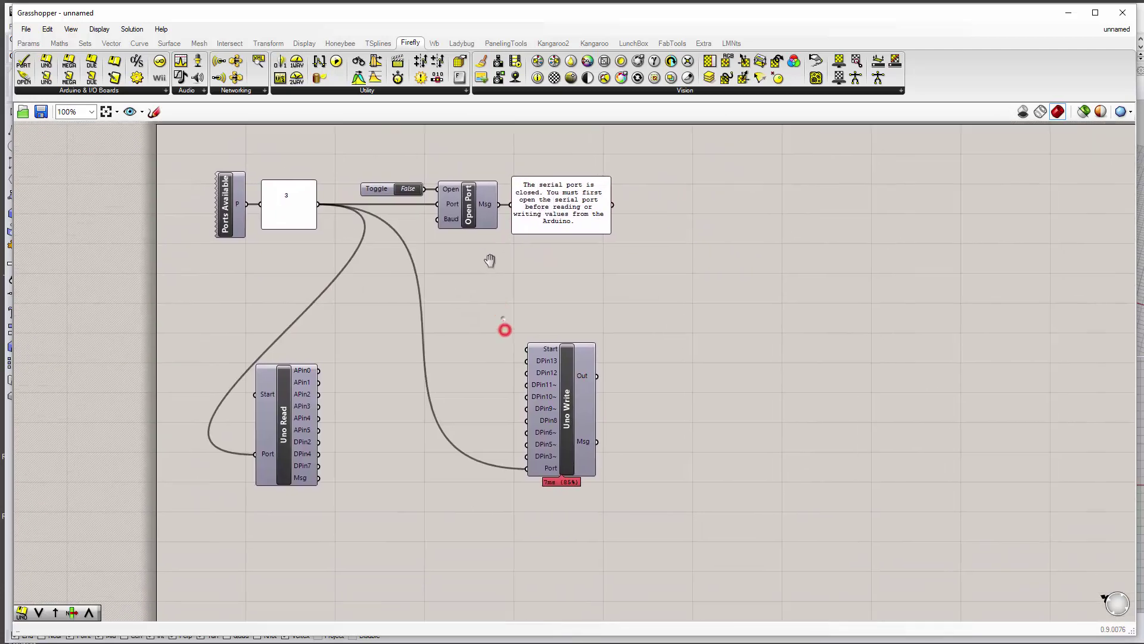
left_click(581, 196)
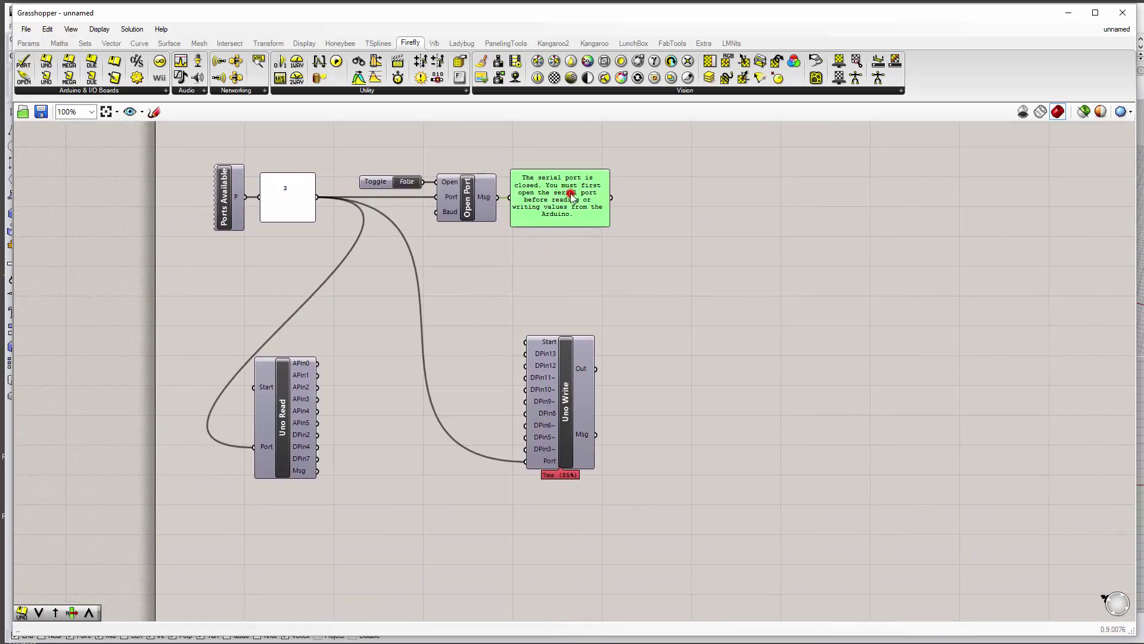
left_click_drag(564, 197, 695, 485)
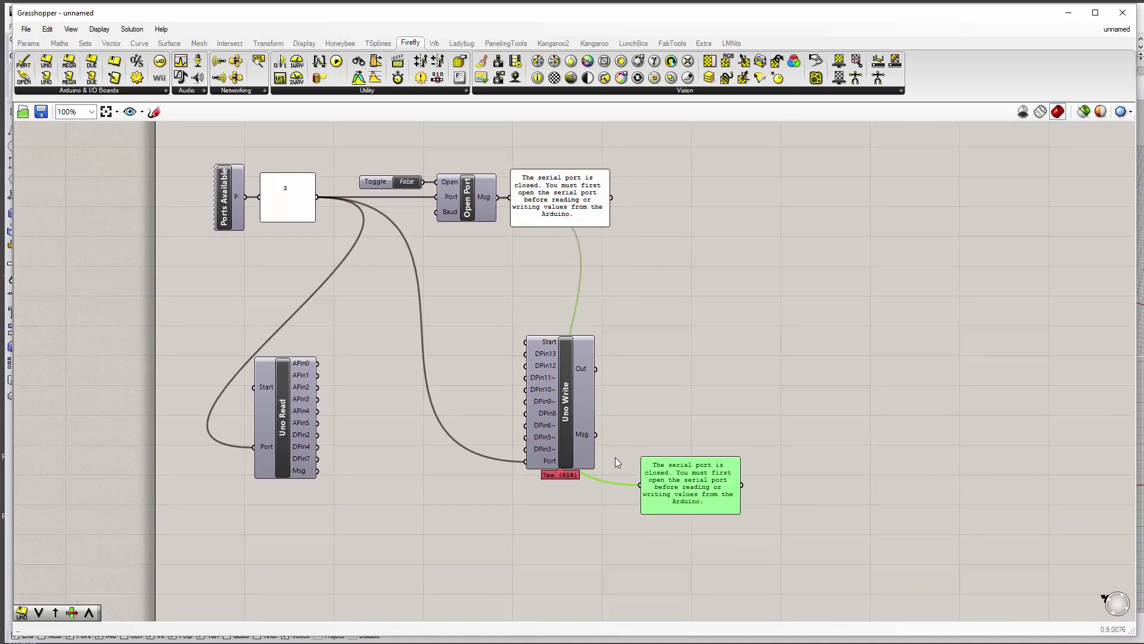
left_click_drag(626, 484, 640, 485)
- Copy the panel again for Uno Read's Msg output and arrange both panels beside their components
left_click(581, 199)
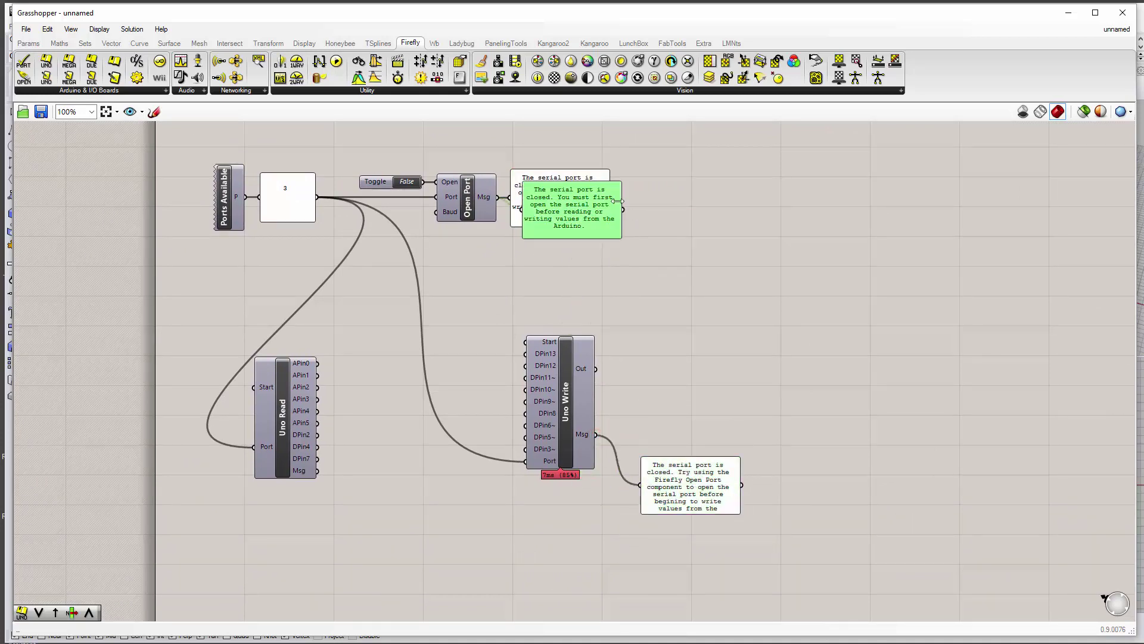
left_click_drag(580, 199, 439, 492, "alt")
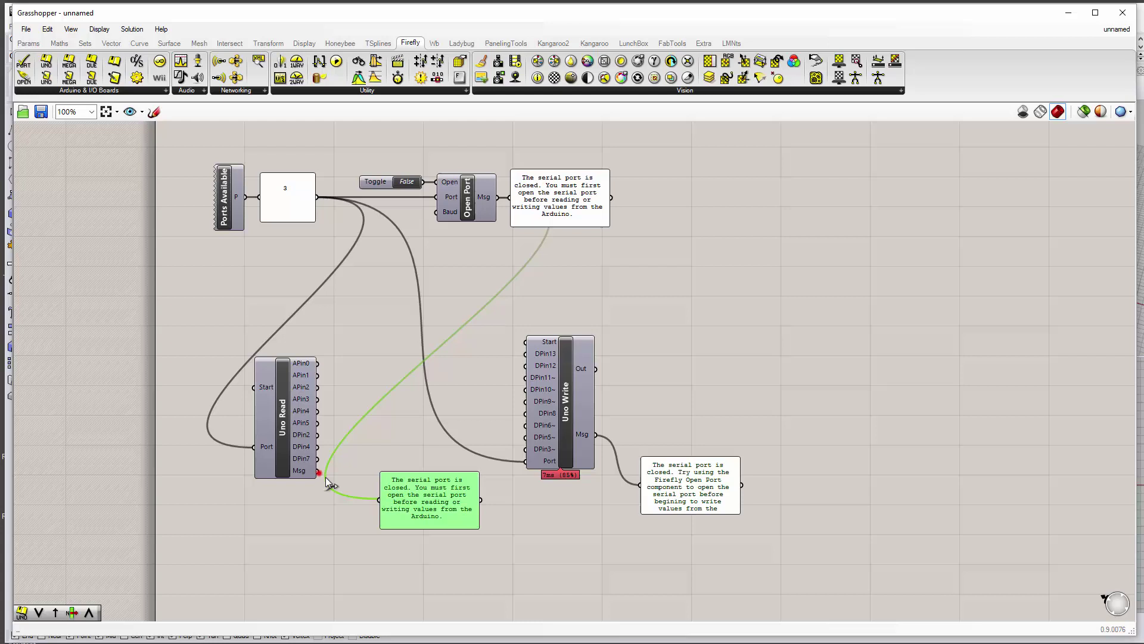
left_click_drag(317, 470, 380, 500)
left_click_drag(417, 486, 384, 480)
left_click(548, 536)
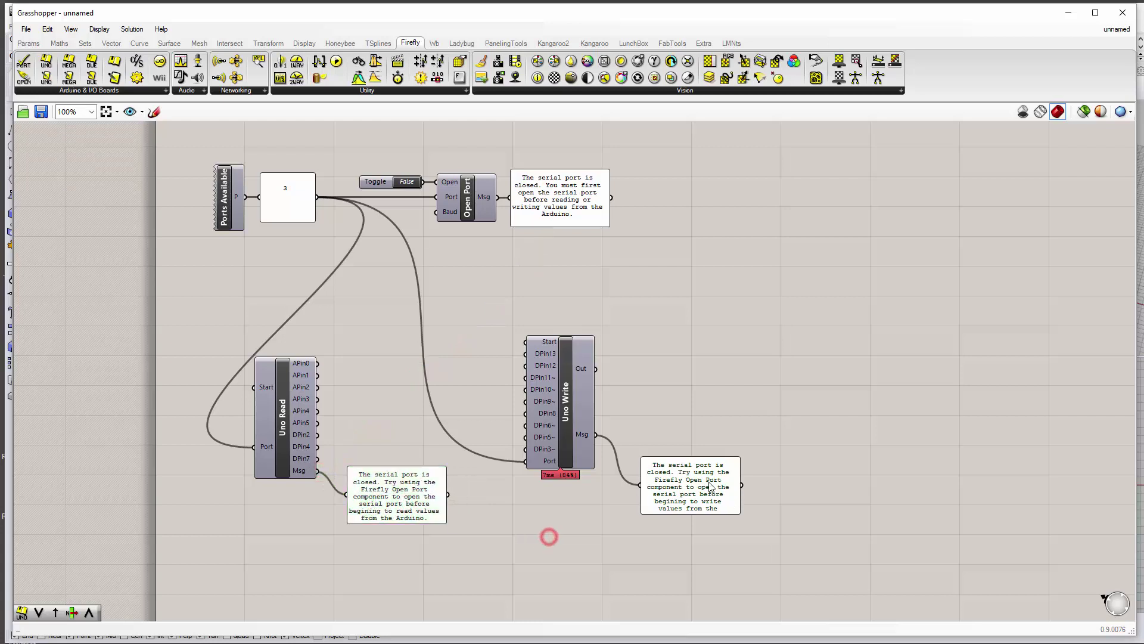
left_click_drag(711, 483, 697, 497)
left_click(669, 422)
left_click_drag(569, 404, 575, 409)
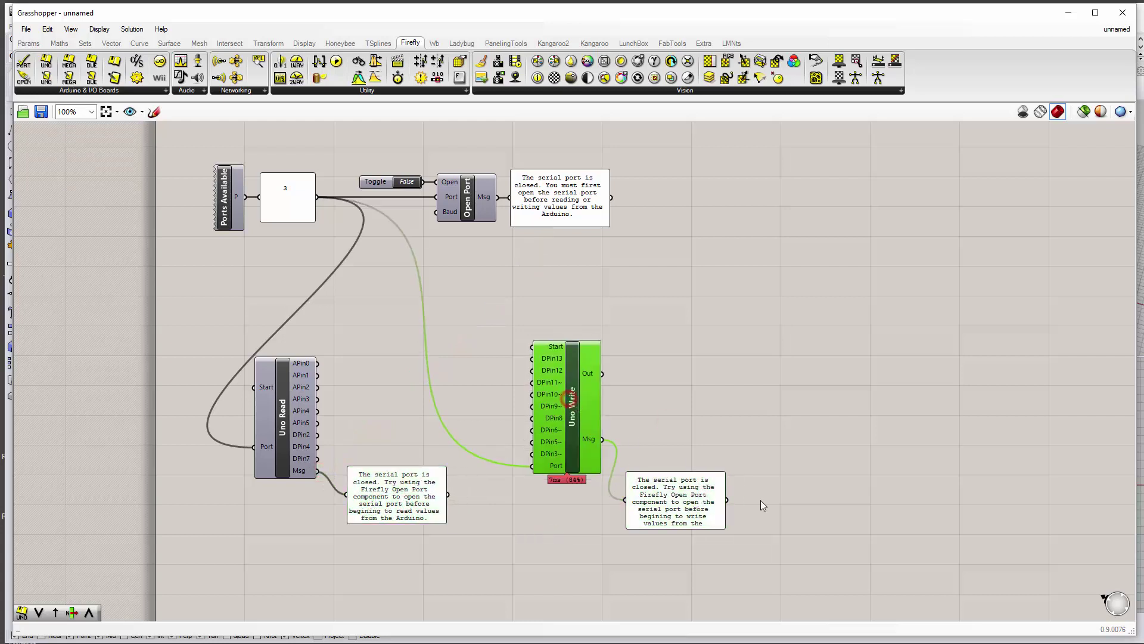
right_click_drag(407, 344, 453, 318)
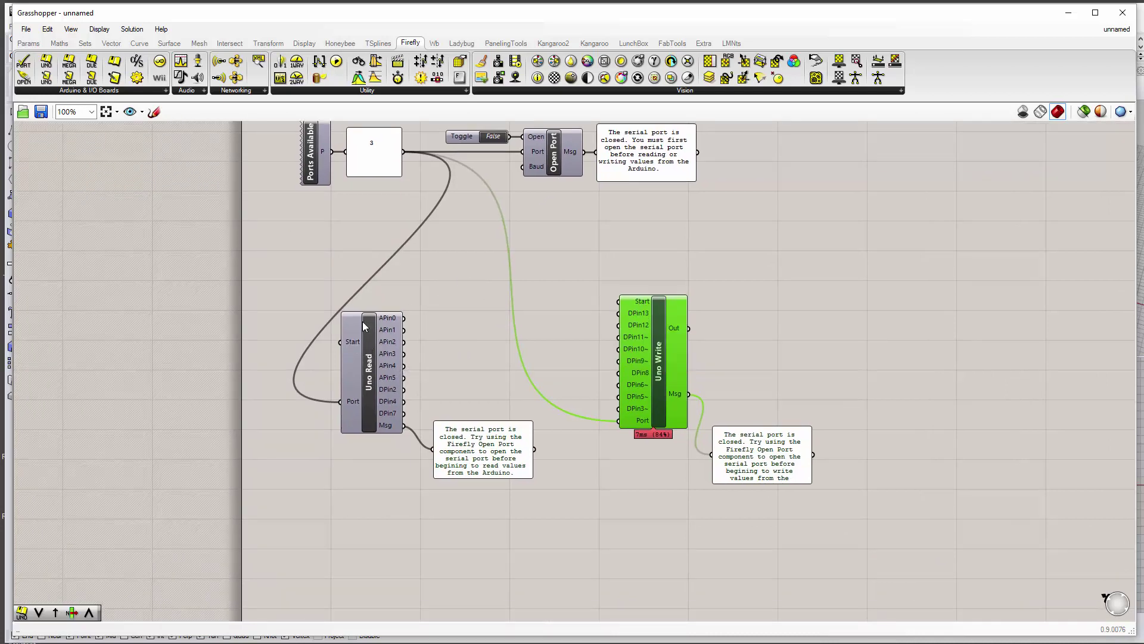
- Copy the False toggle to drive the Start inputs of Uno Read and Uno Write
left_click(457, 138)
key("ctrl+c")
key("ctrl+v")
key("ctrl+v")
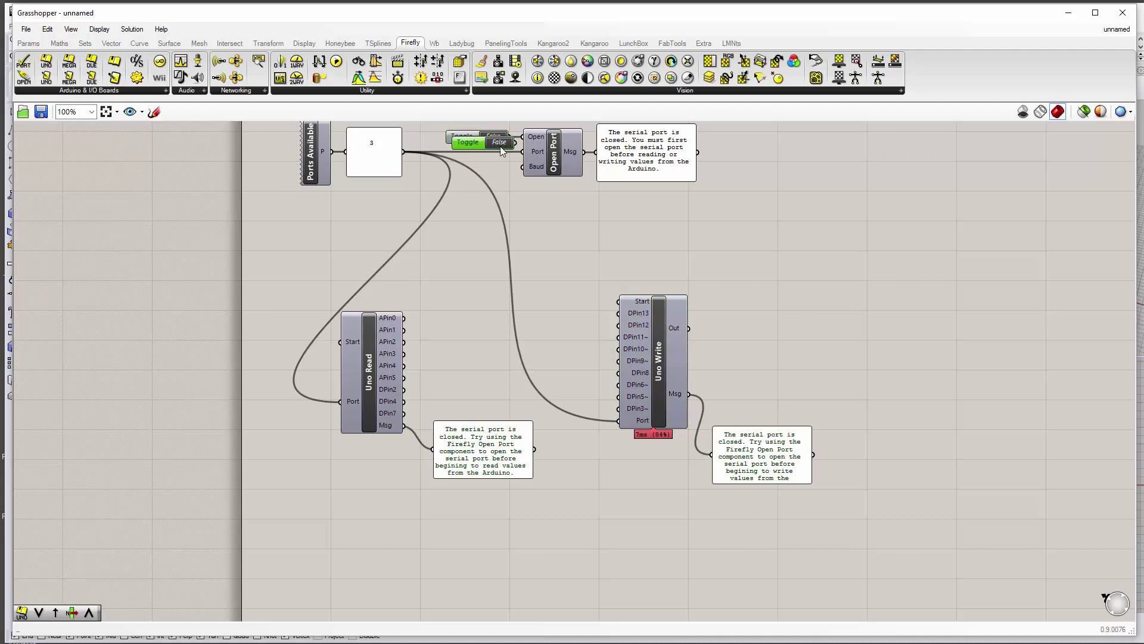
left_click_drag(475, 149, 263, 339)
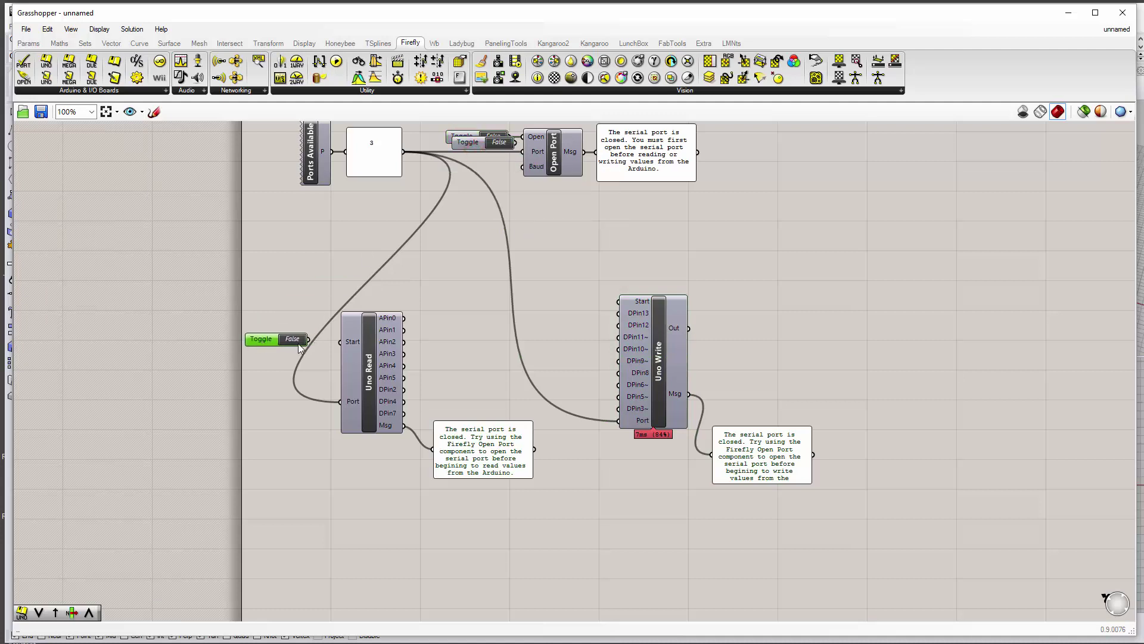
left_click_drag(470, 143, 618, 301)
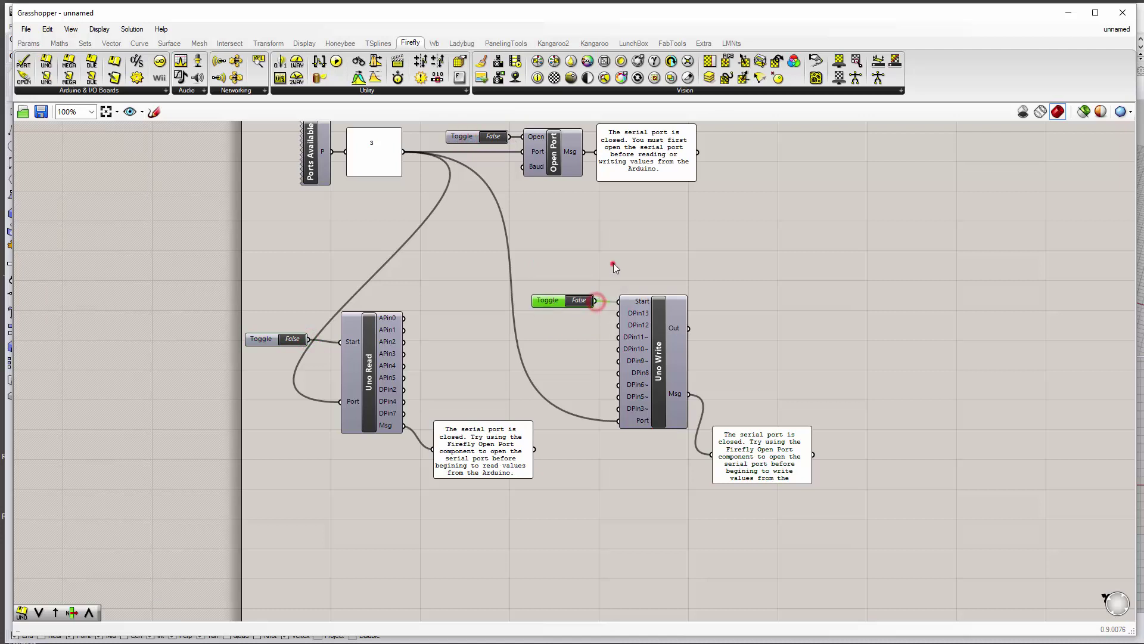
scroll(614, 263, "up", 5)
left_click_drag(596, 340, 600, 341)
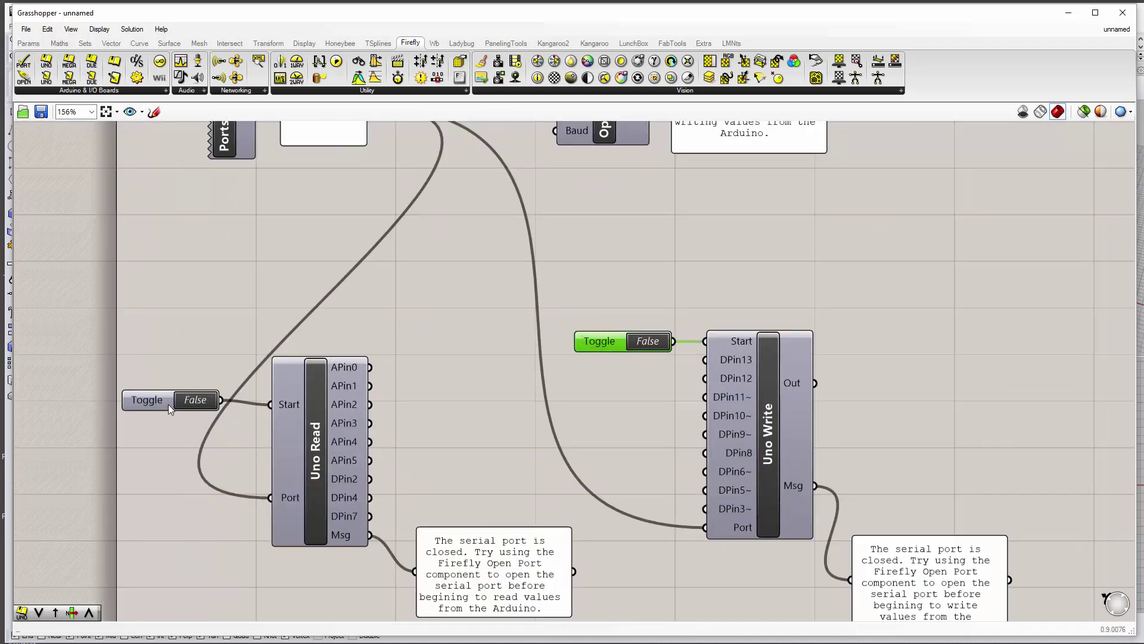
left_click_drag(168, 405, 176, 409)
left_click(439, 290)
right_click_drag(461, 327, 408, 337)
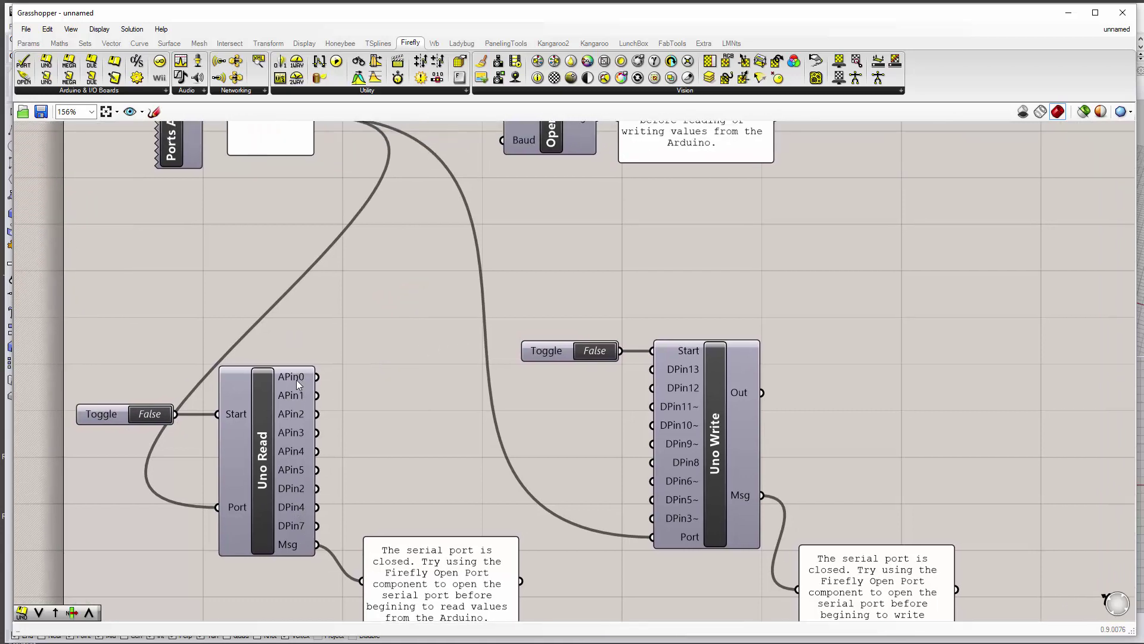
right_click_drag(419, 411, 478, 367)
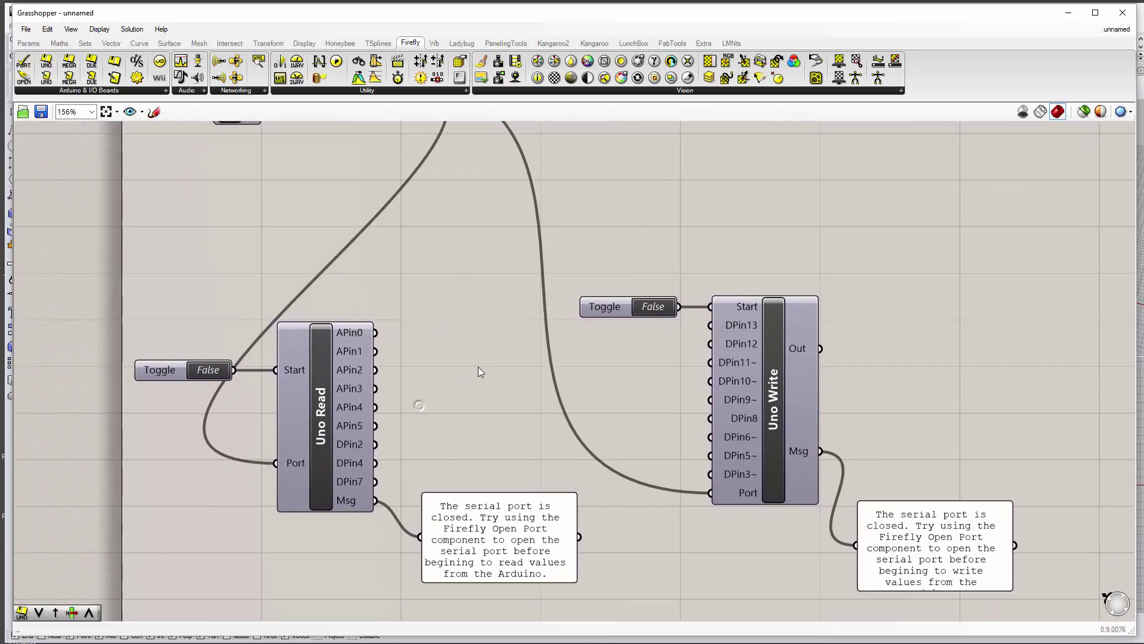
- Place a panel with // and feed Uno Read's APin0 output into it, reading <null>
double_click(451, 310)
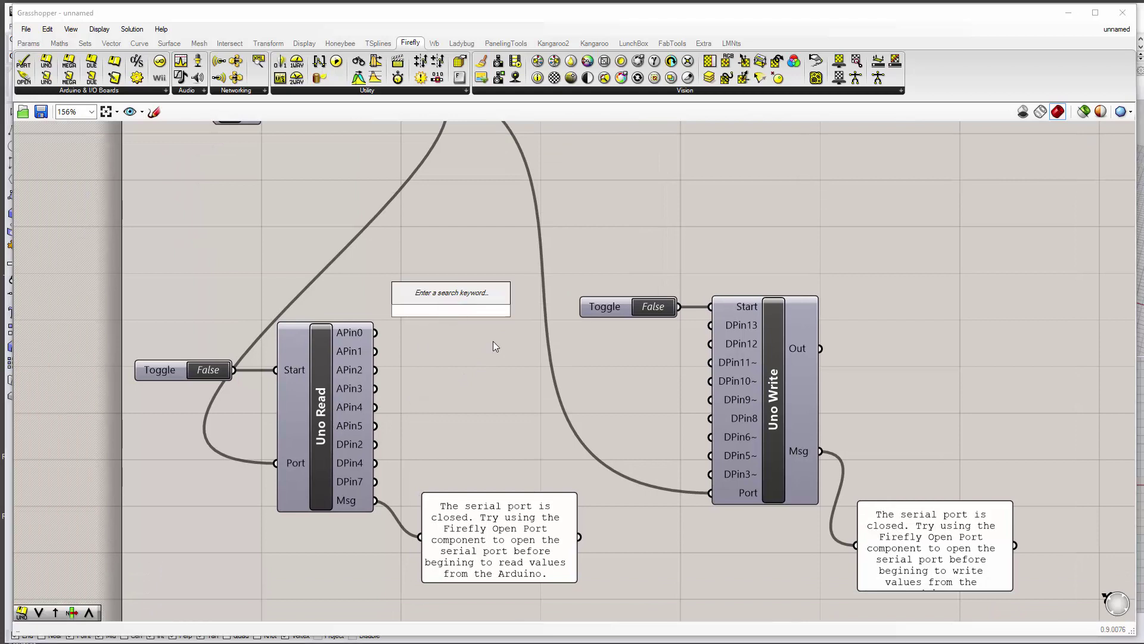
type("//")
key("Return")
left_click_drag(408, 298, 431, 313)
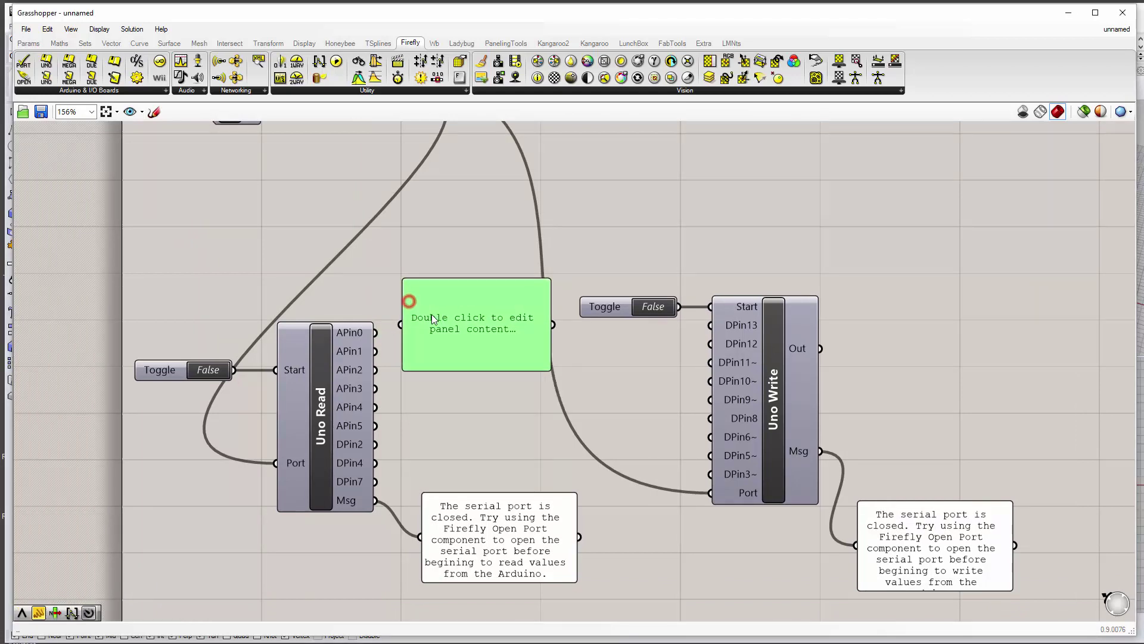
left_click_drag(374, 335, 399, 325)
- Switch the Open Port, Uno Read and Uno Write toggles to True; APin0 now reads 147
scroll(386, 256, "down", 3)
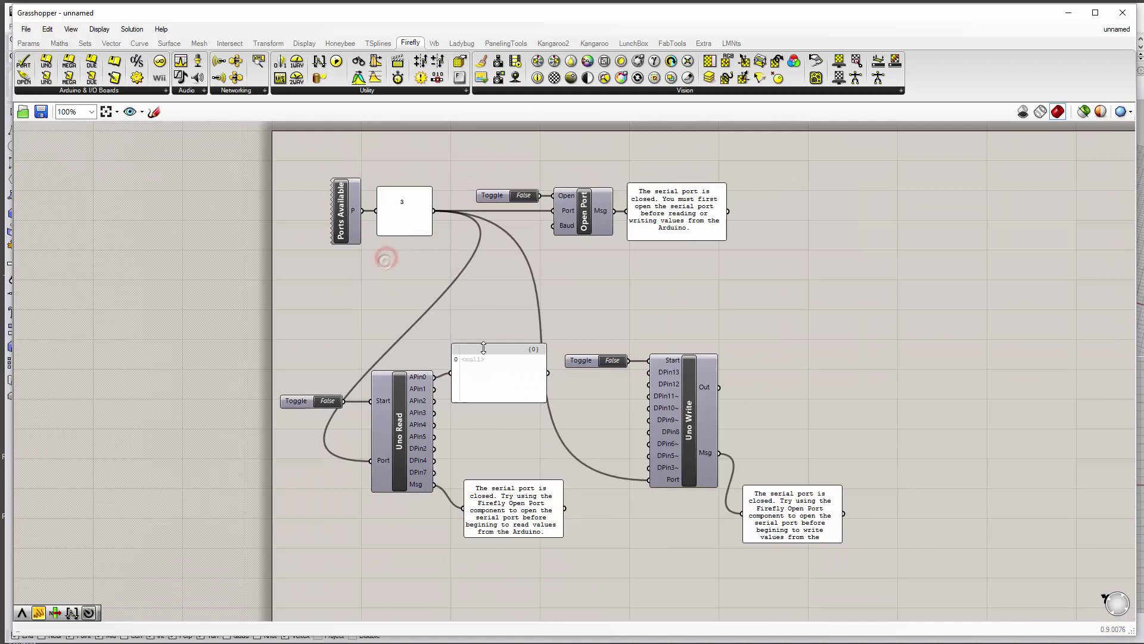
left_click_drag(483, 373, 479, 378)
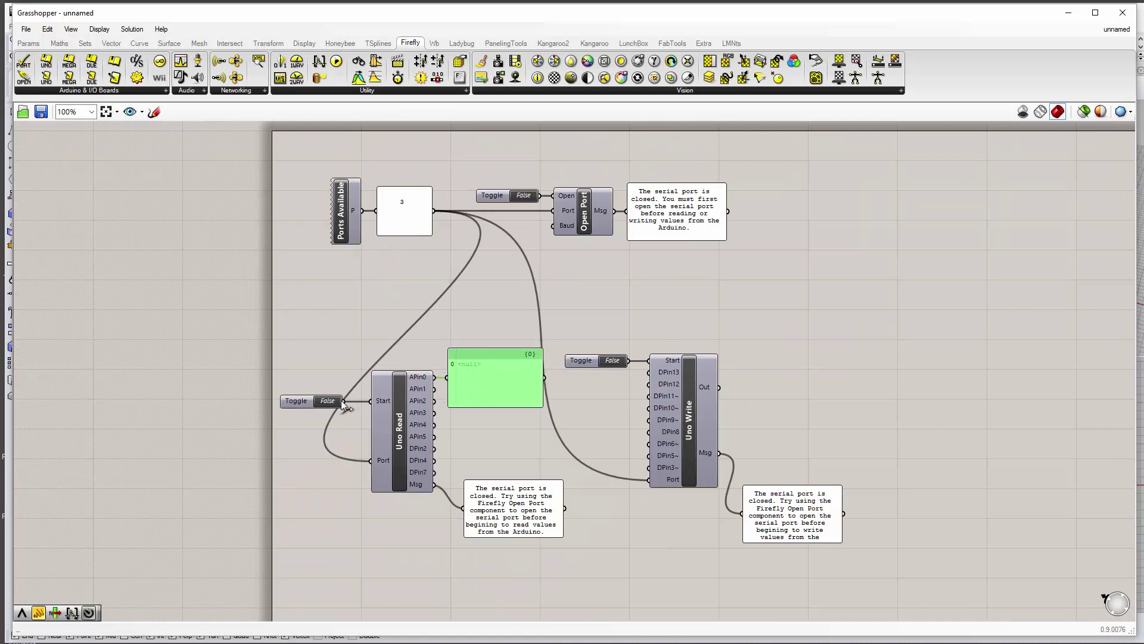
double_click(525, 195)
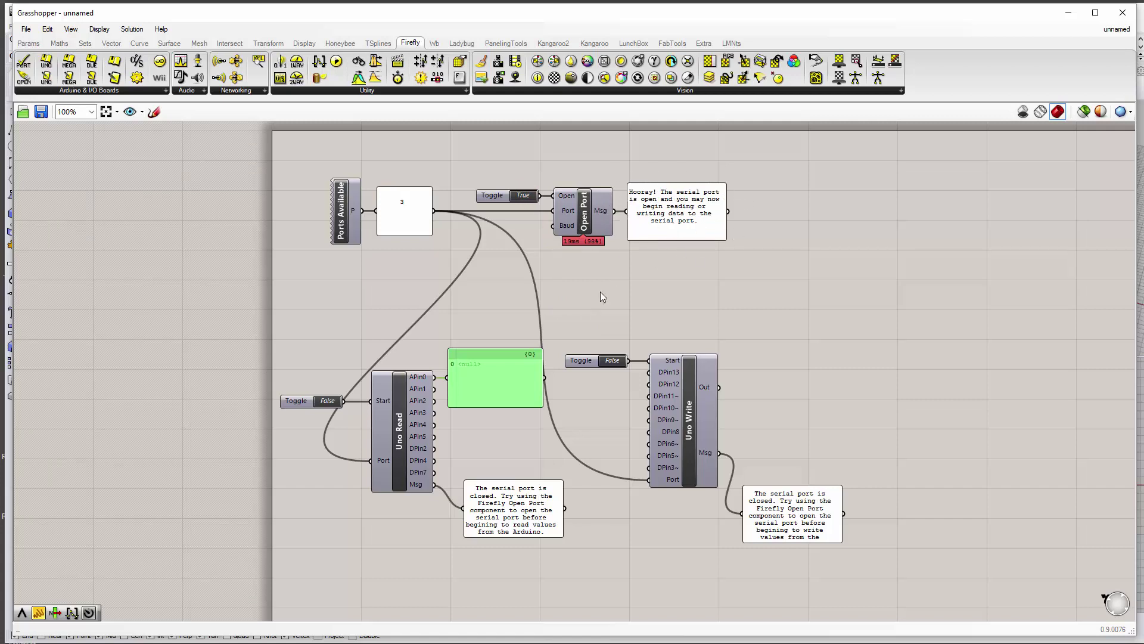
scroll(597, 281, "up", 2)
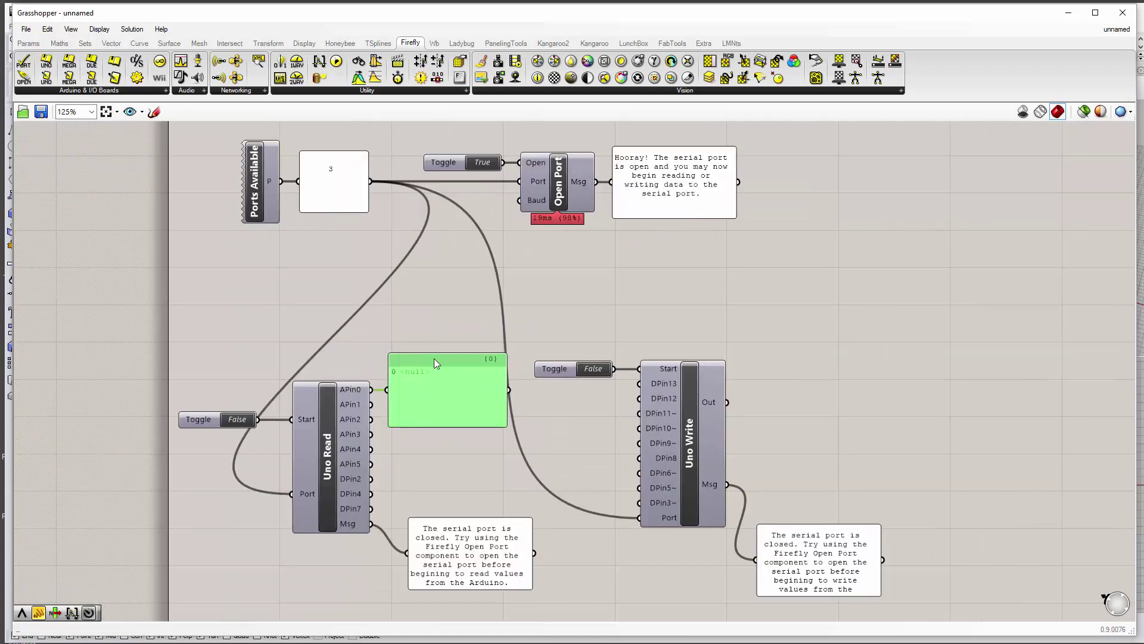
left_click(239, 419)
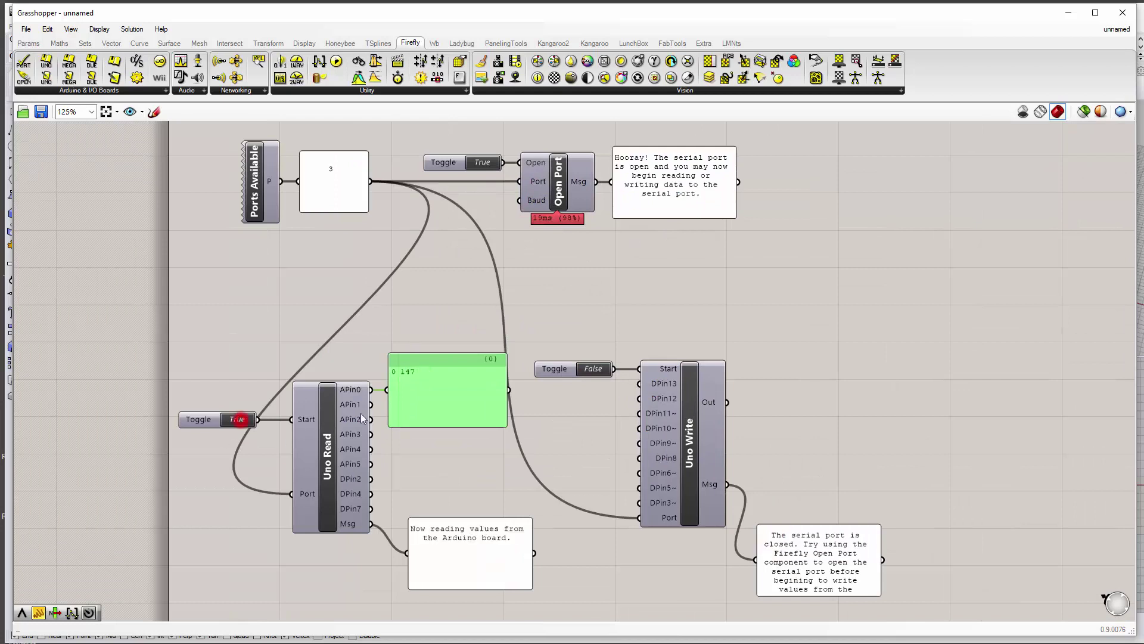
left_click(596, 369)
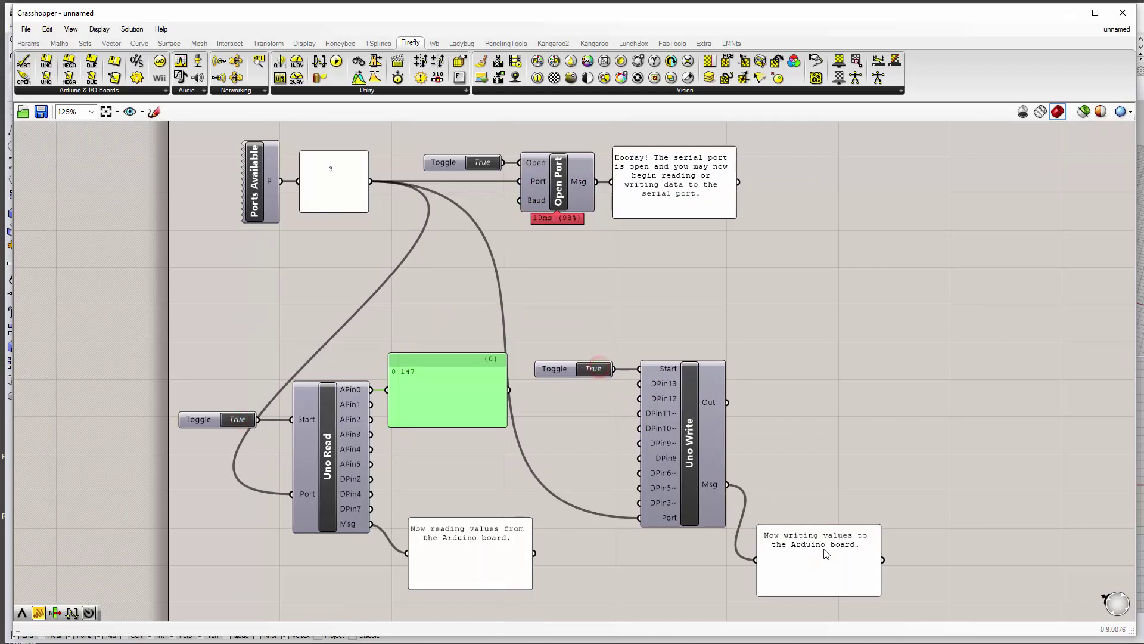
- Copy the message panel and wire it to Uno Write's Out, showing all-LOW output values
right_click_drag(818, 463, 869, 401)
left_click(851, 499)
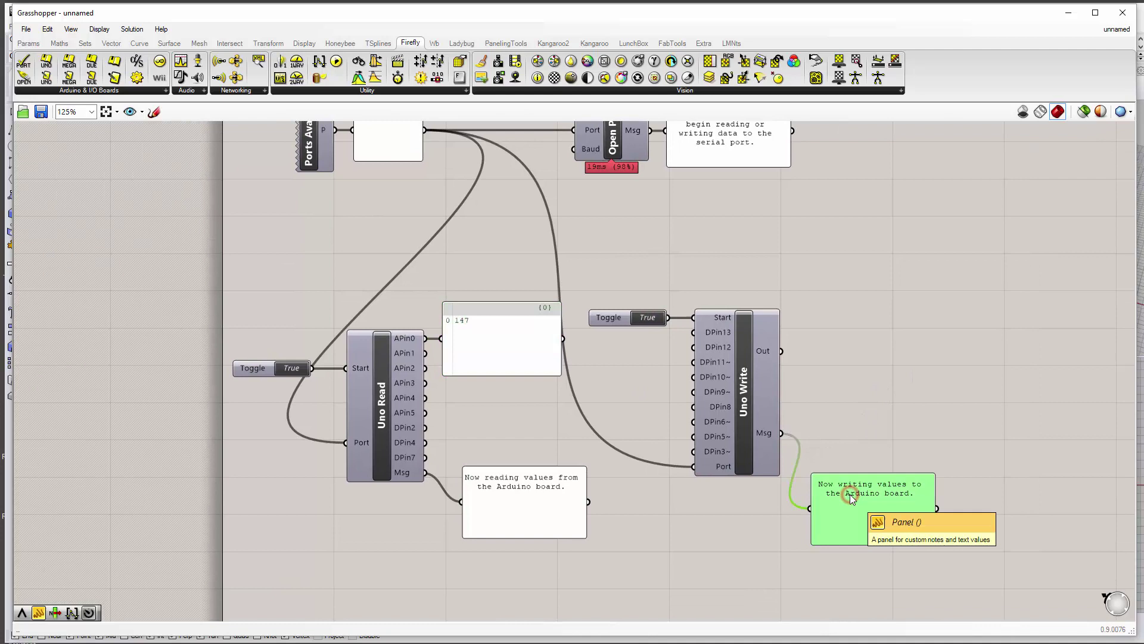
left_click_drag(851, 499, 874, 334, "alt")
left_click_drag(781, 351, 881, 364)
right_click_drag(451, 461, 527, 424)
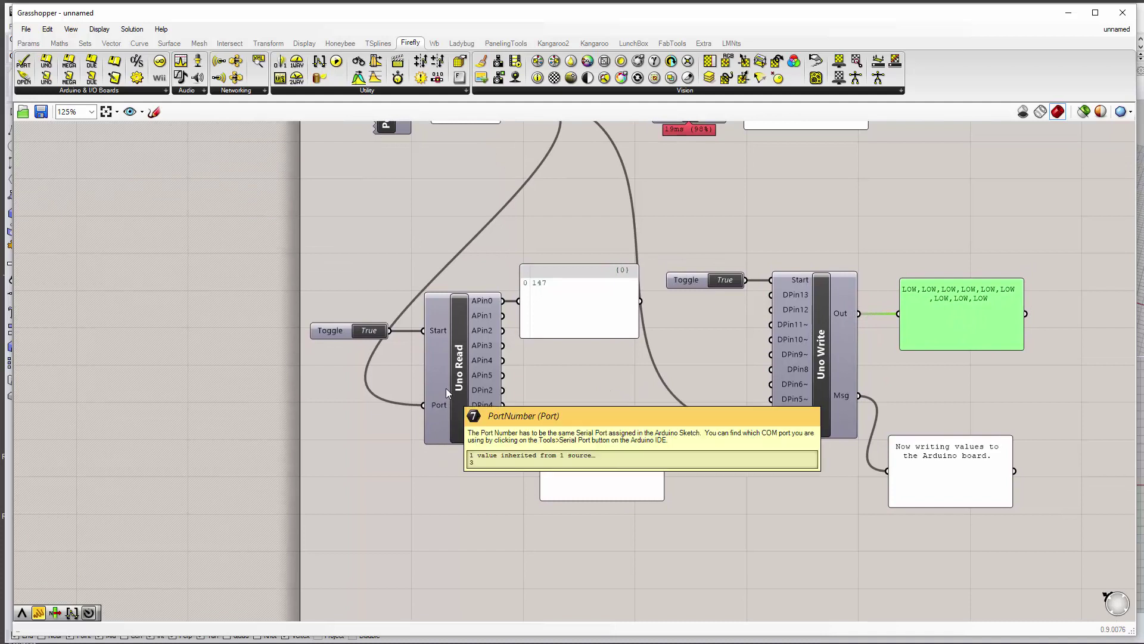
mouse_move(462, 374)
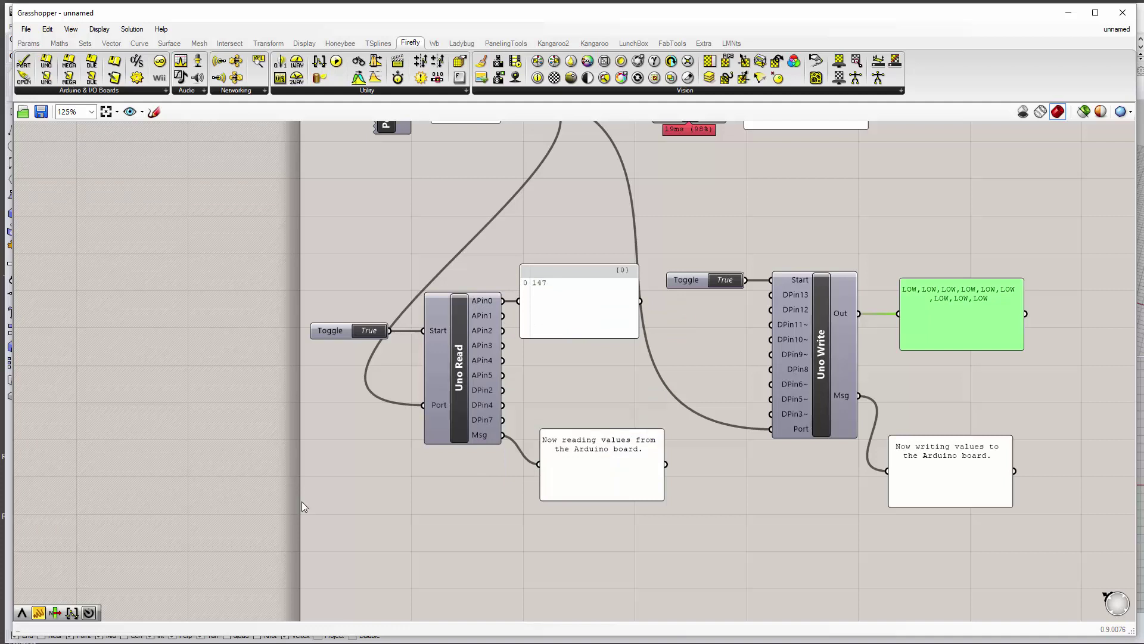
- Add a Timer with a 20 ms interval and make it trigger Uno Read
double_click(384, 498)
type("timer")
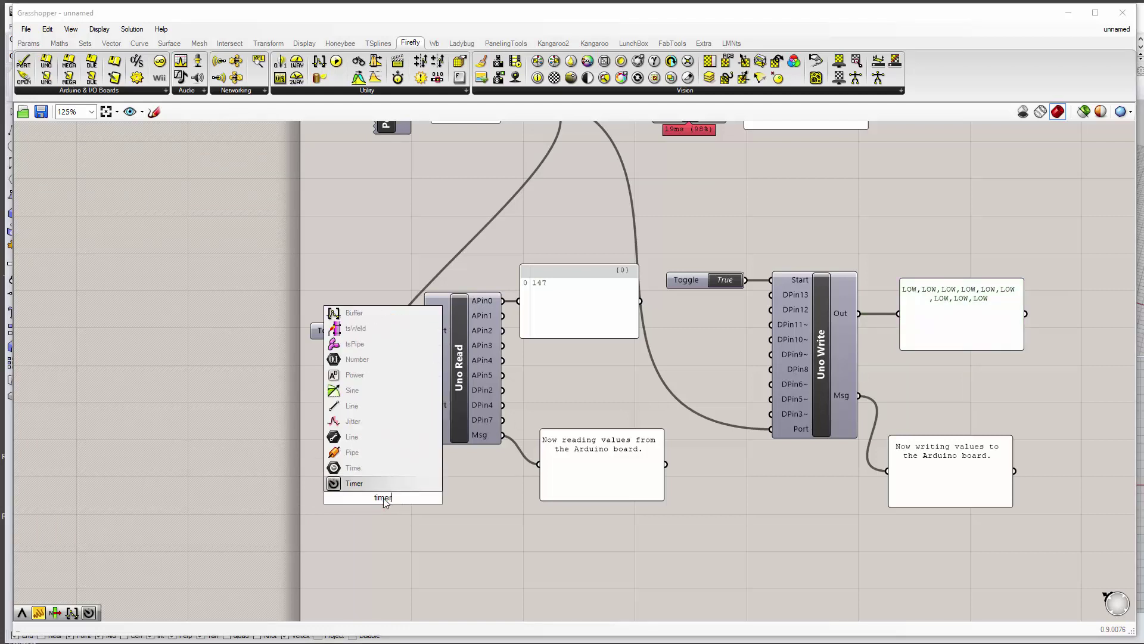
left_click(384, 487)
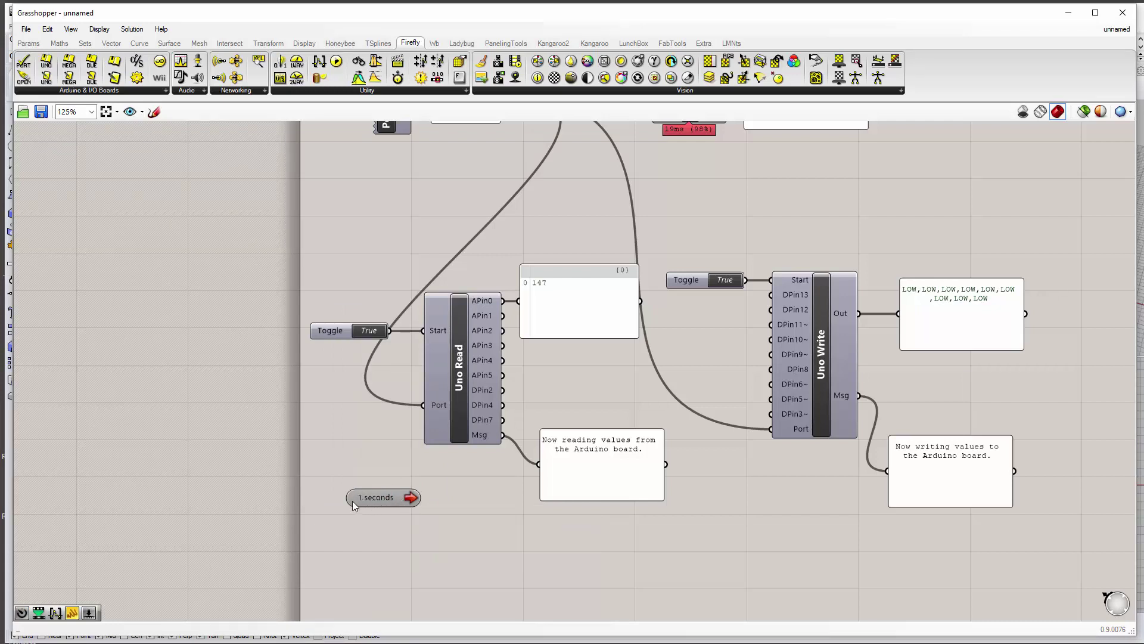
left_click(376, 495)
right_click(383, 500)
mouse_move(426, 548)
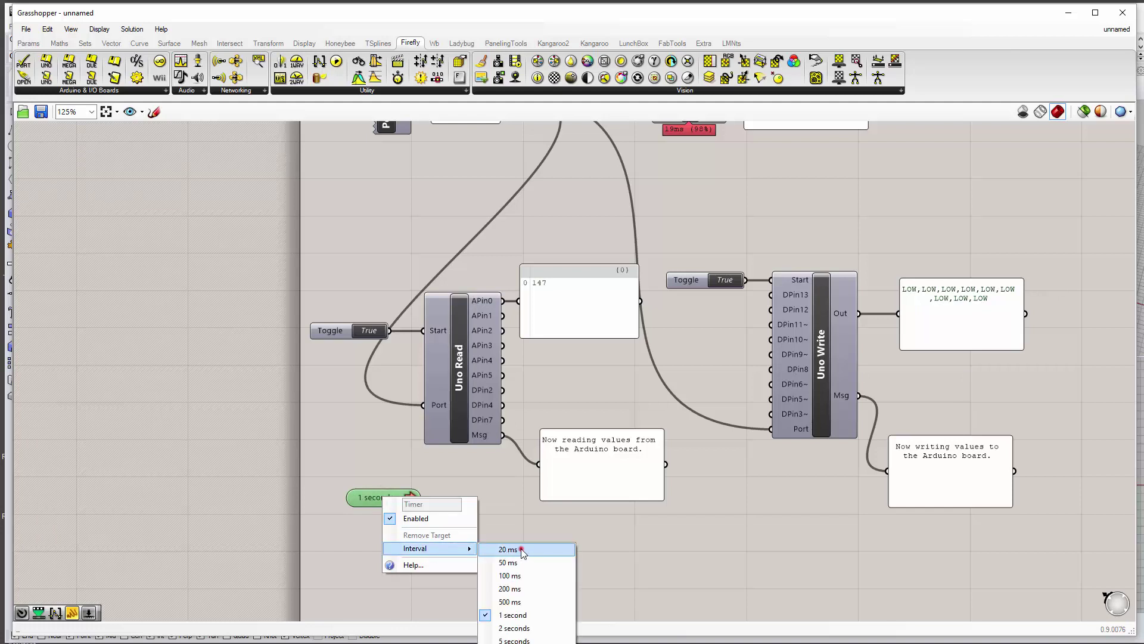
left_click(522, 550)
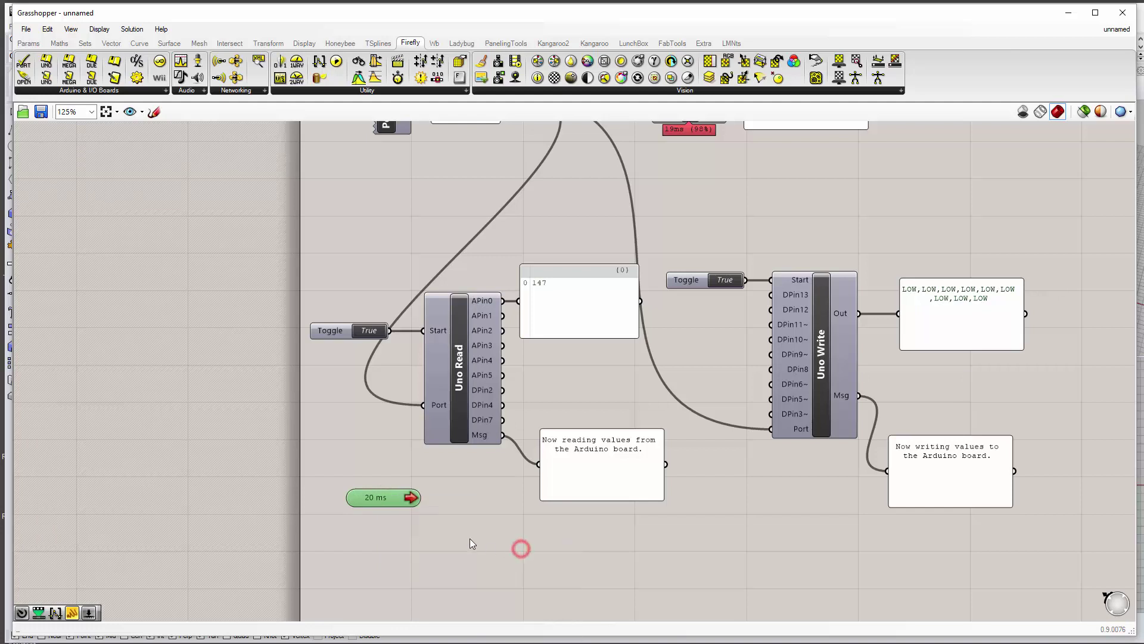
left_click(413, 499)
left_click_drag(460, 469, 463, 449)
- Turn off Draw Paths and Draw Indices on the APin0 value panel
left_click_drag(592, 487, 579, 497)
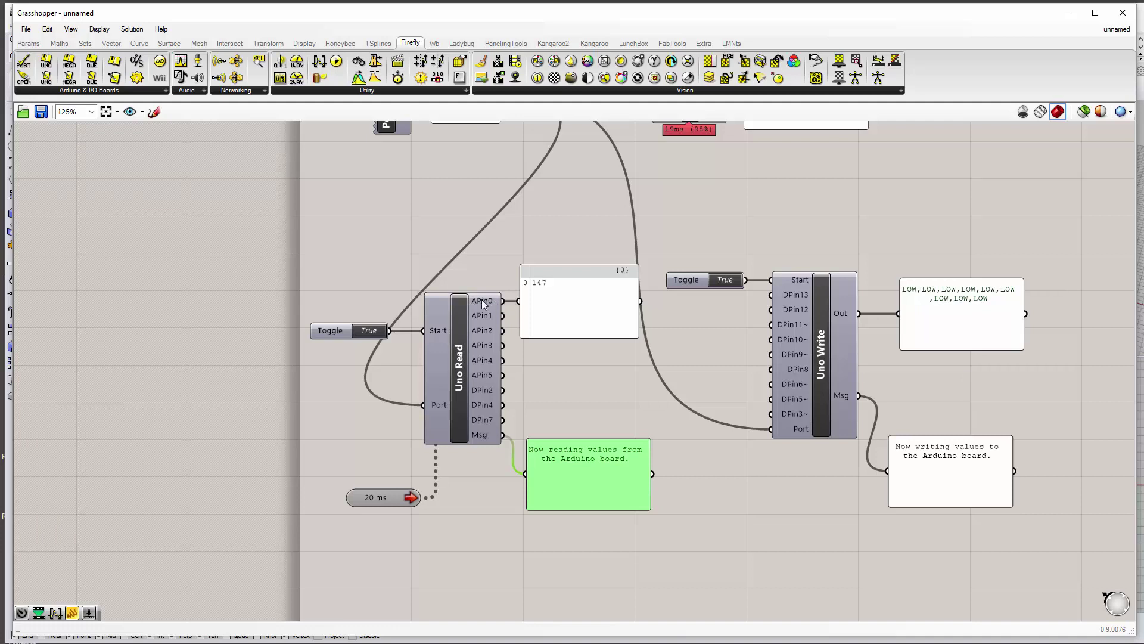
left_click(555, 300)
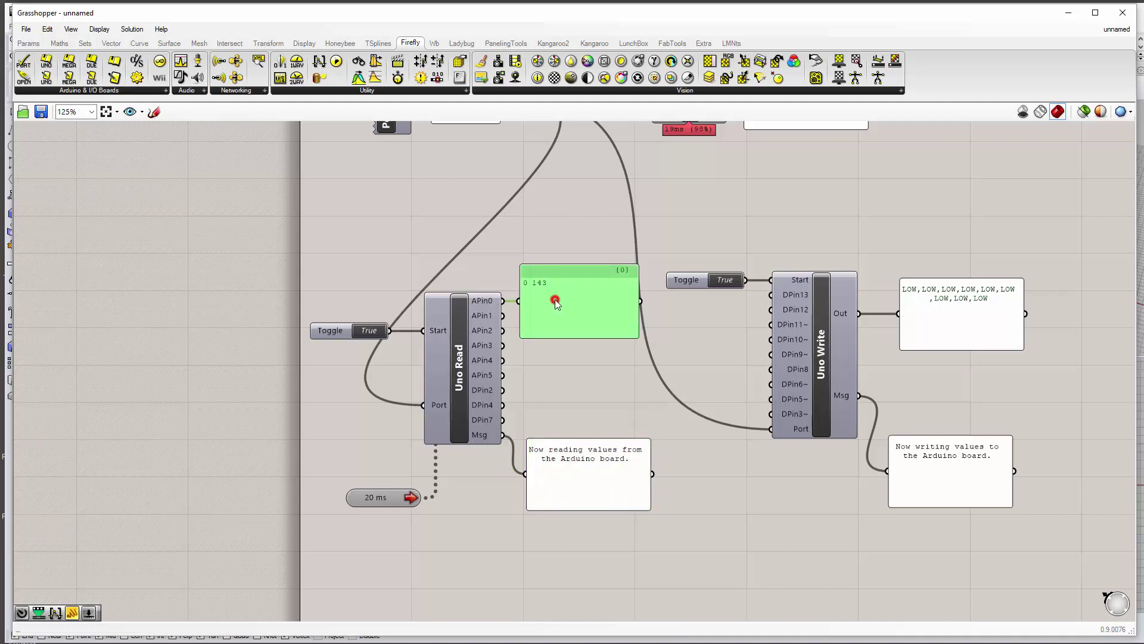
right_click(566, 281)
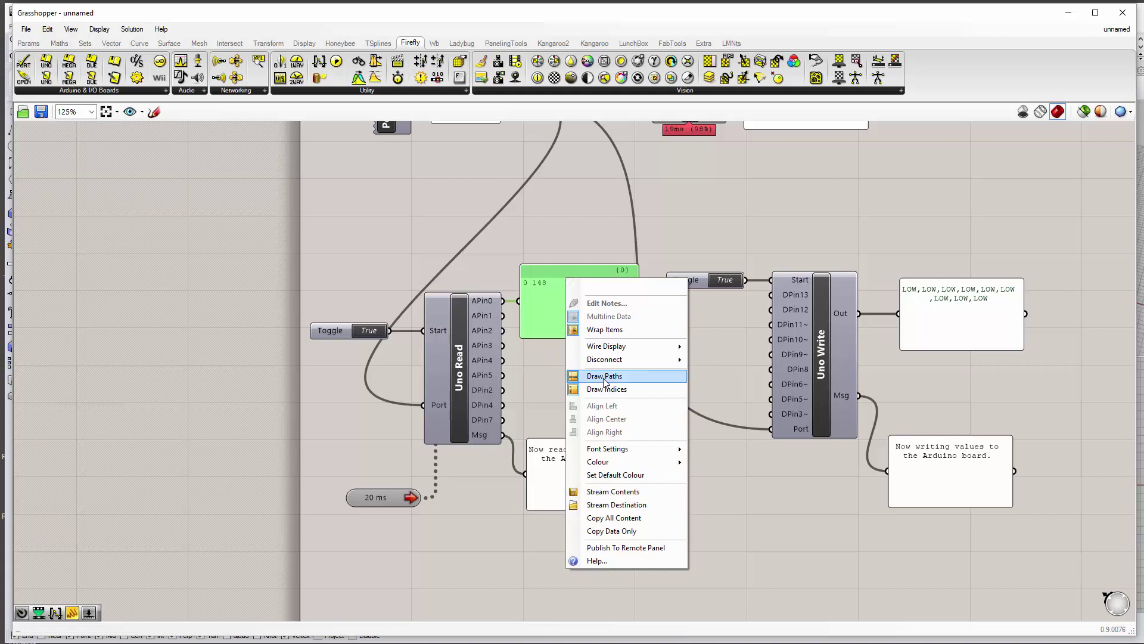
left_click(603, 378)
right_click(557, 297)
left_click(593, 403)
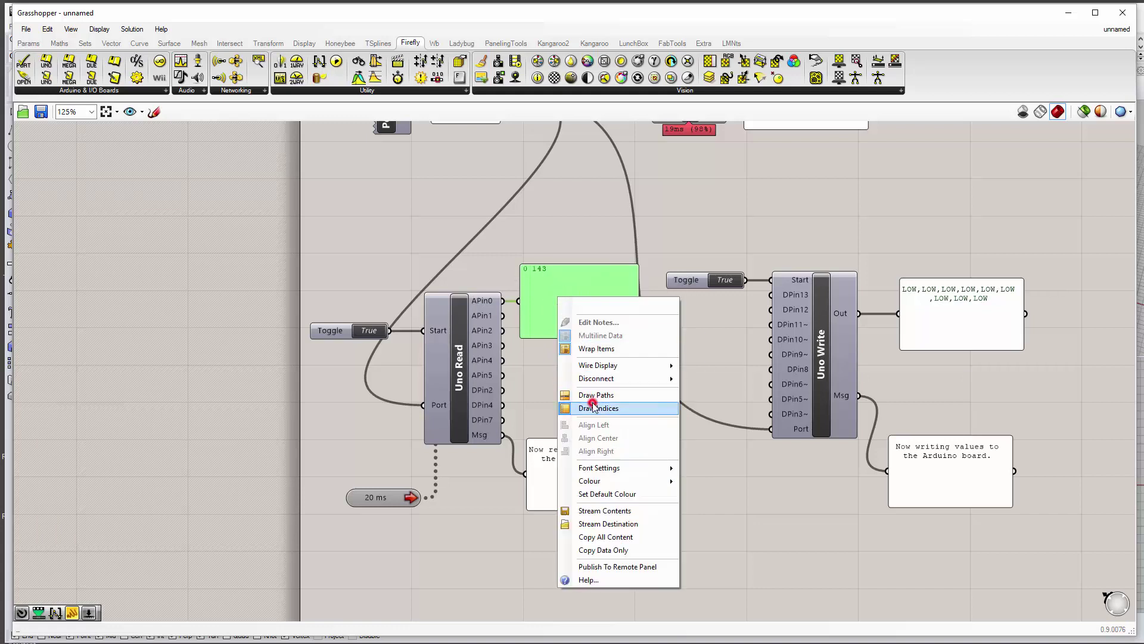
left_click(566, 355)
- Shrink the APin0 panel to fit its value and place it right beside Uno Read
scroll(524, 286, "up", 5)
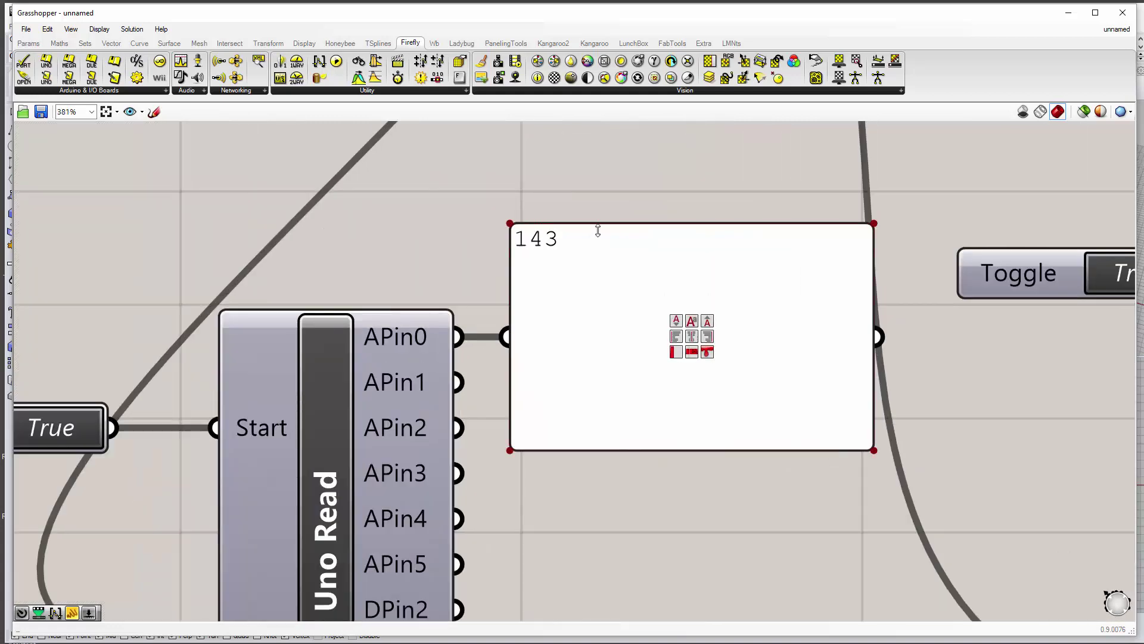
left_click_drag(600, 225, 600, 232)
left_click(651, 446)
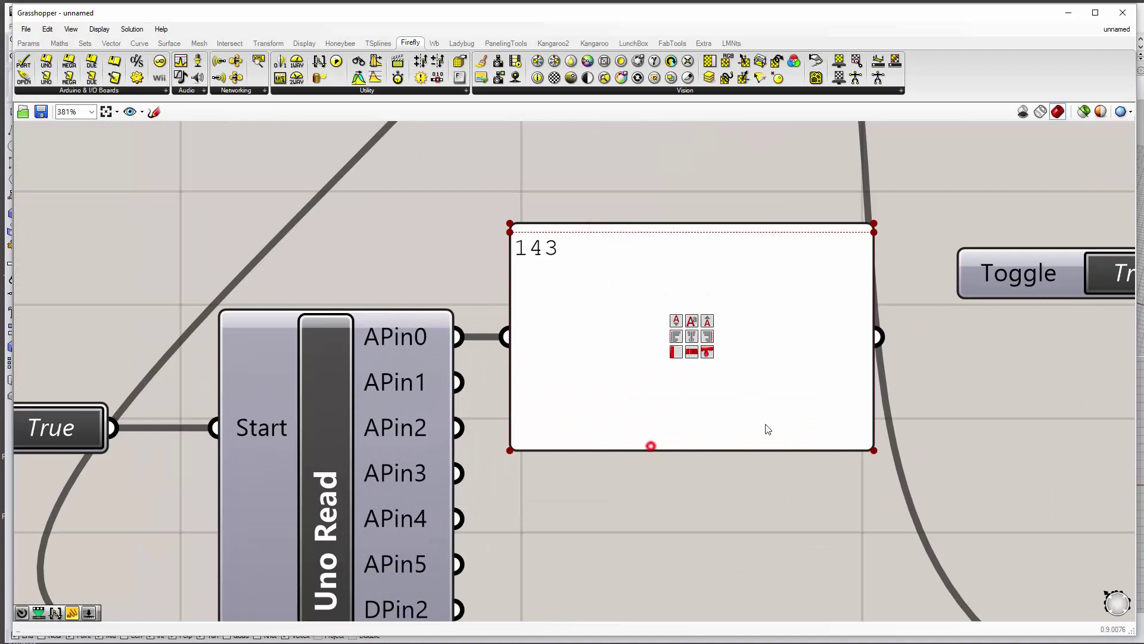
scroll(859, 478, "down", 4)
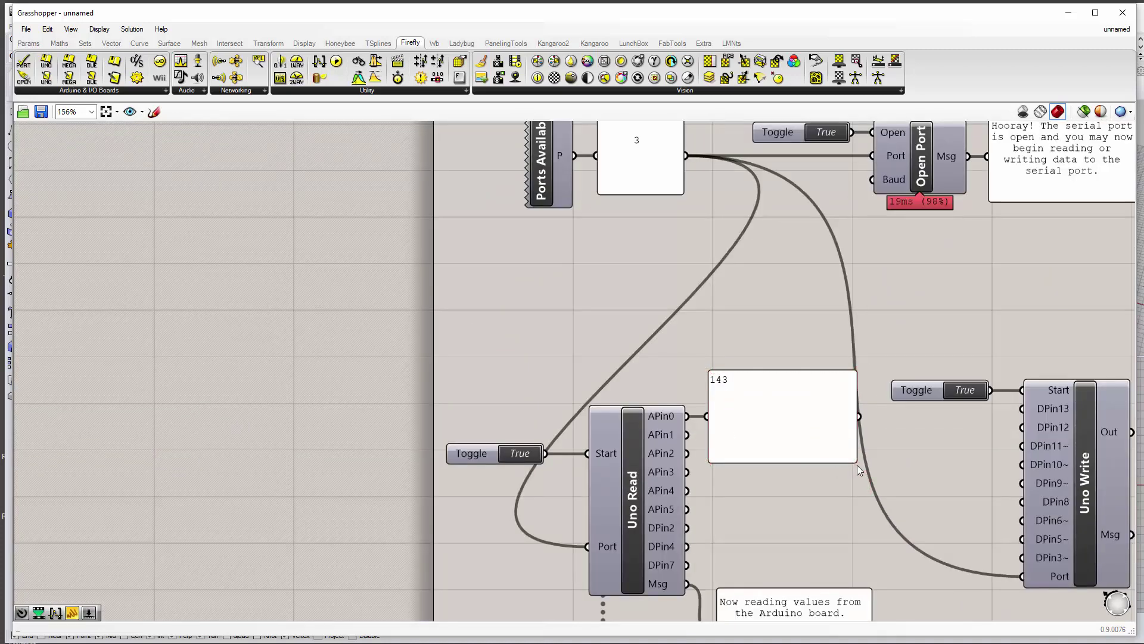
double_click(853, 460)
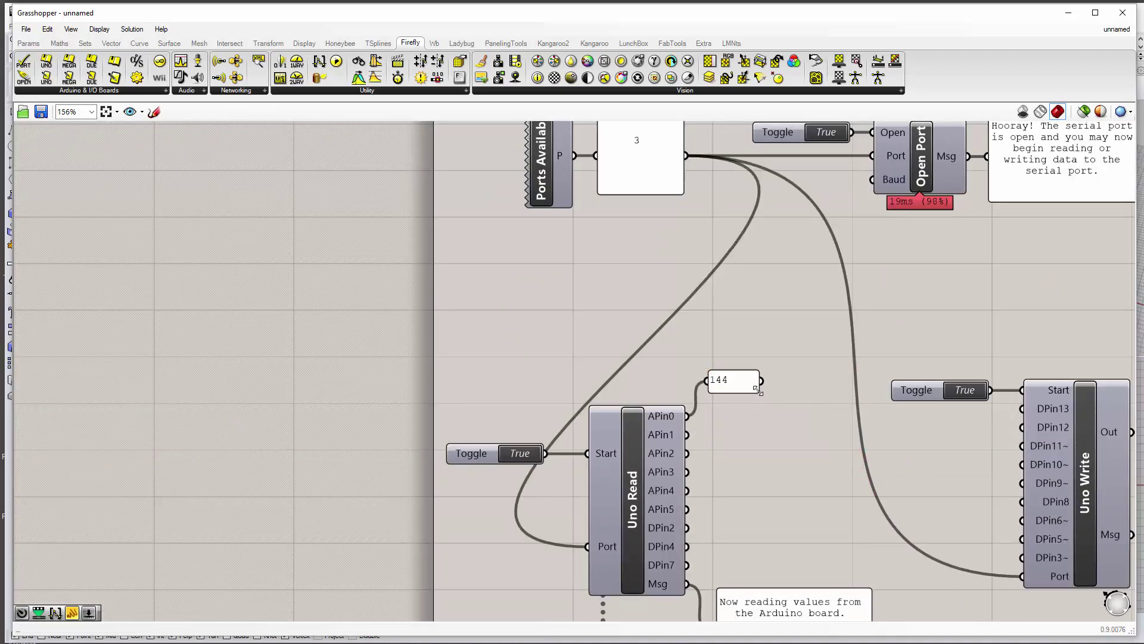
scroll(739, 386, "up", 5)
scroll(741, 463, "down", 4)
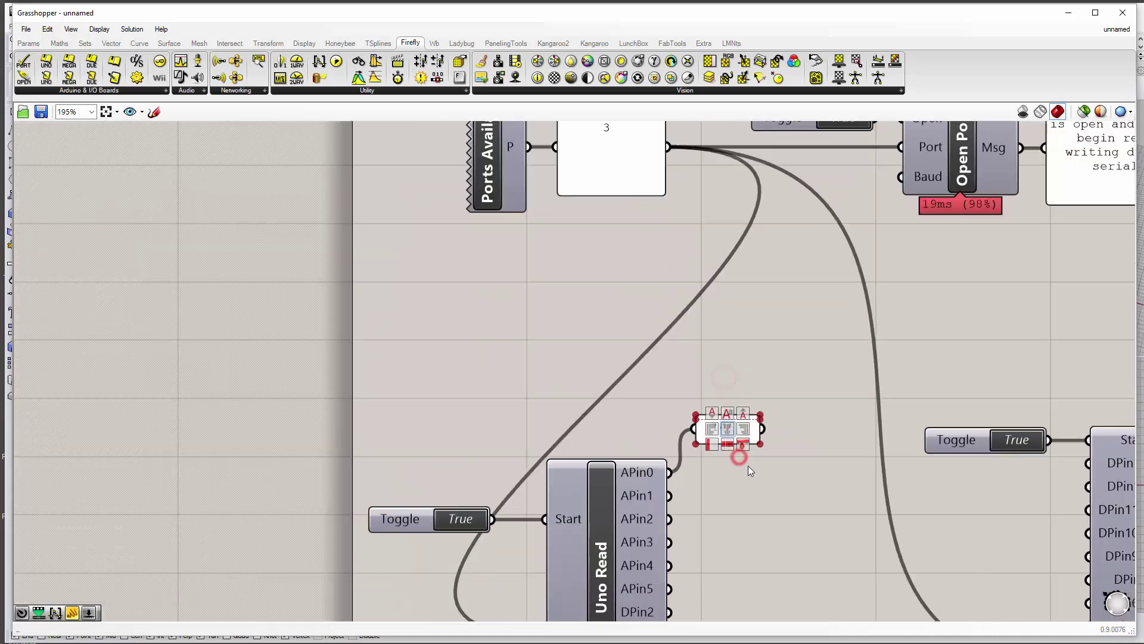
right_click_drag(745, 465, 634, 334)
scroll(624, 338, "down", 1)
scroll(655, 497, "up", 1)
left_click_drag(571, 251, 589, 296)
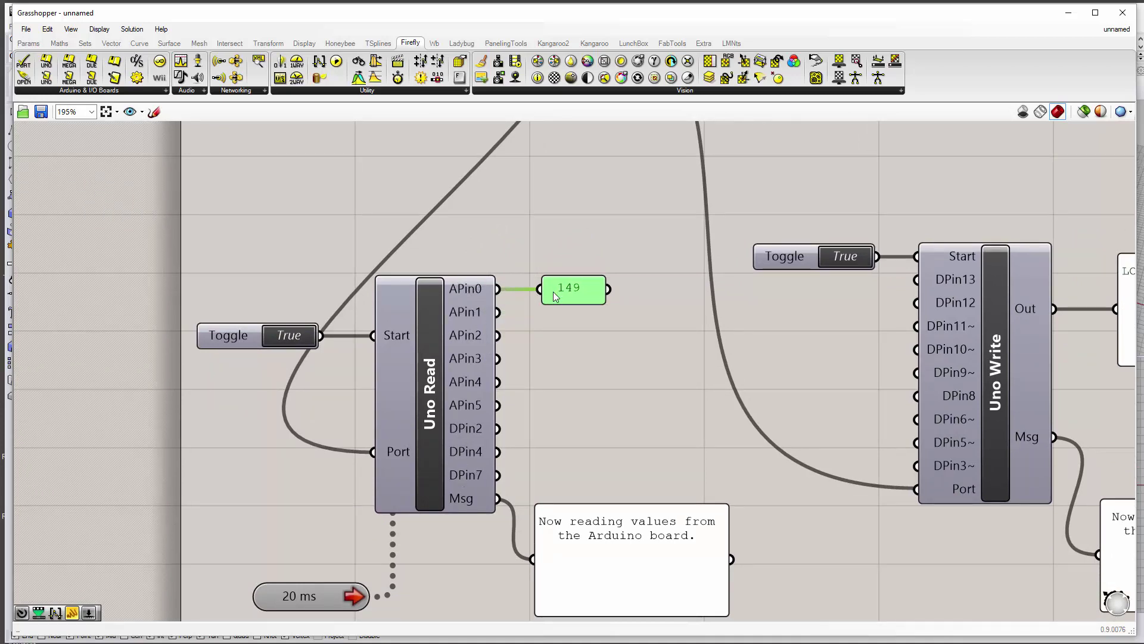
- Paste several copies of the APin0 readout panel and window-select the whole stack
right_click_drag(553, 291, 522, 258)
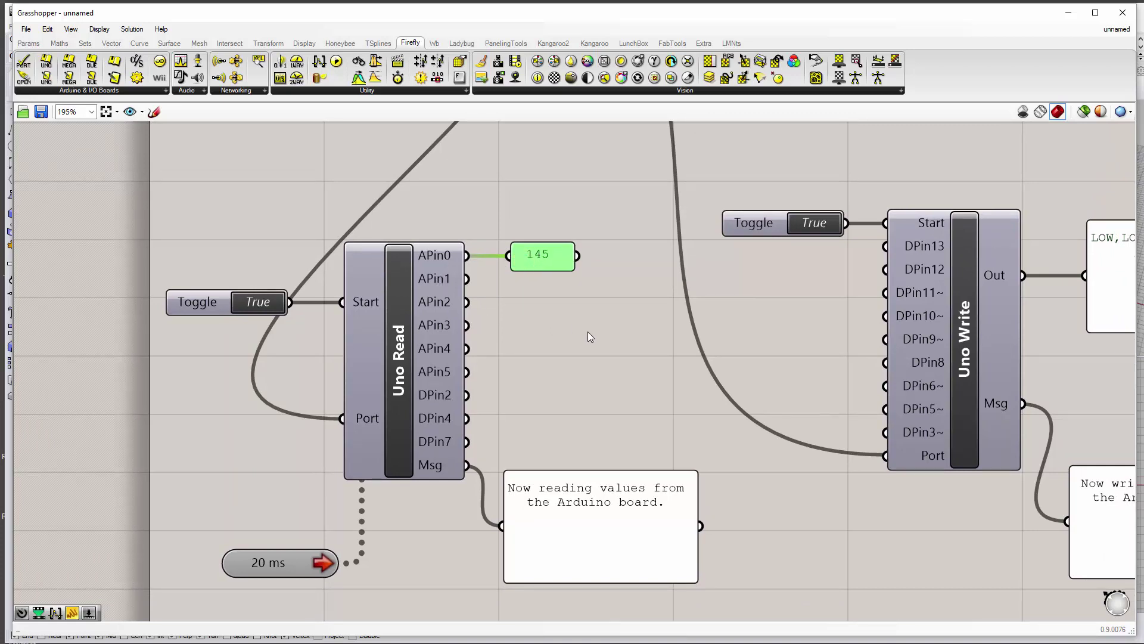
key("ctrl+c")
key("ctrl+v")
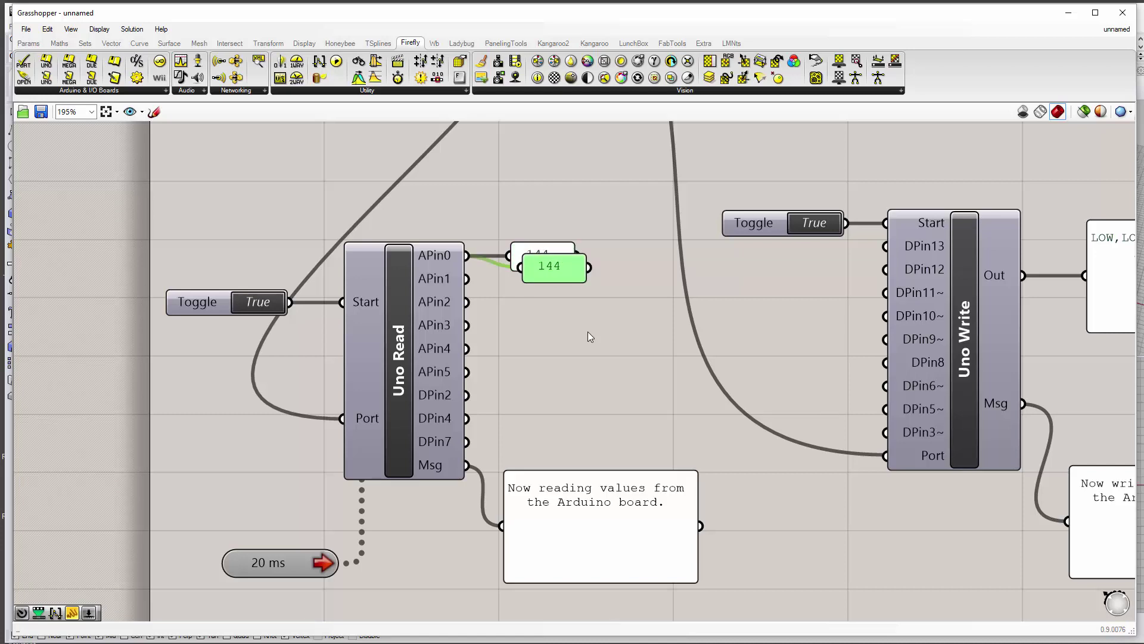
key("ctrl+v")
key("ctrl+v")
key("ctrl+v")
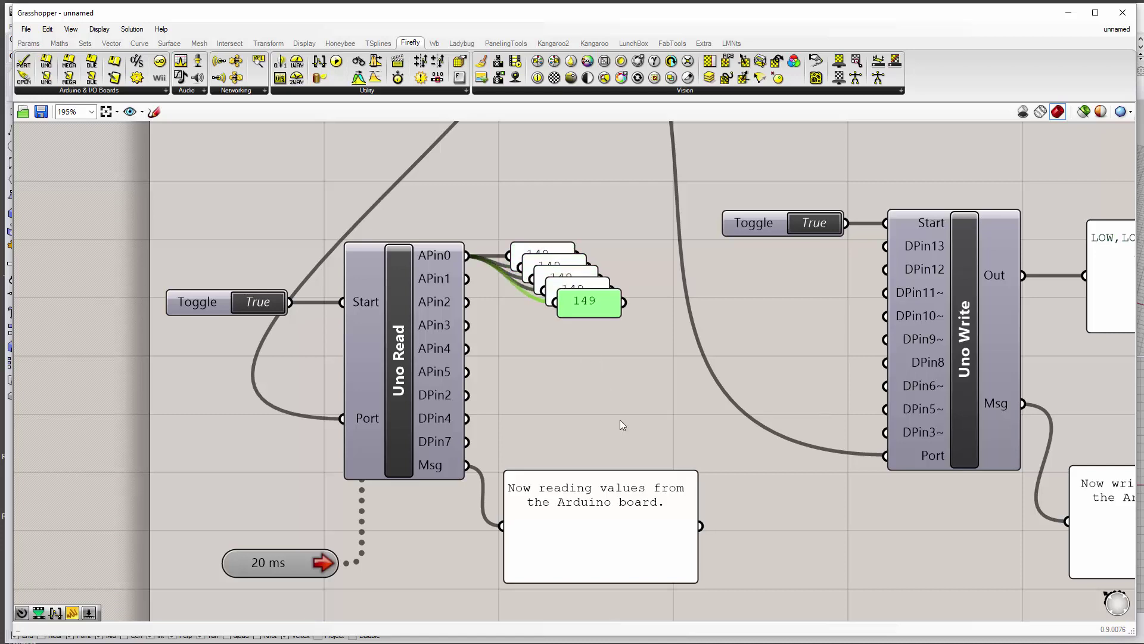
key("ctrl+v")
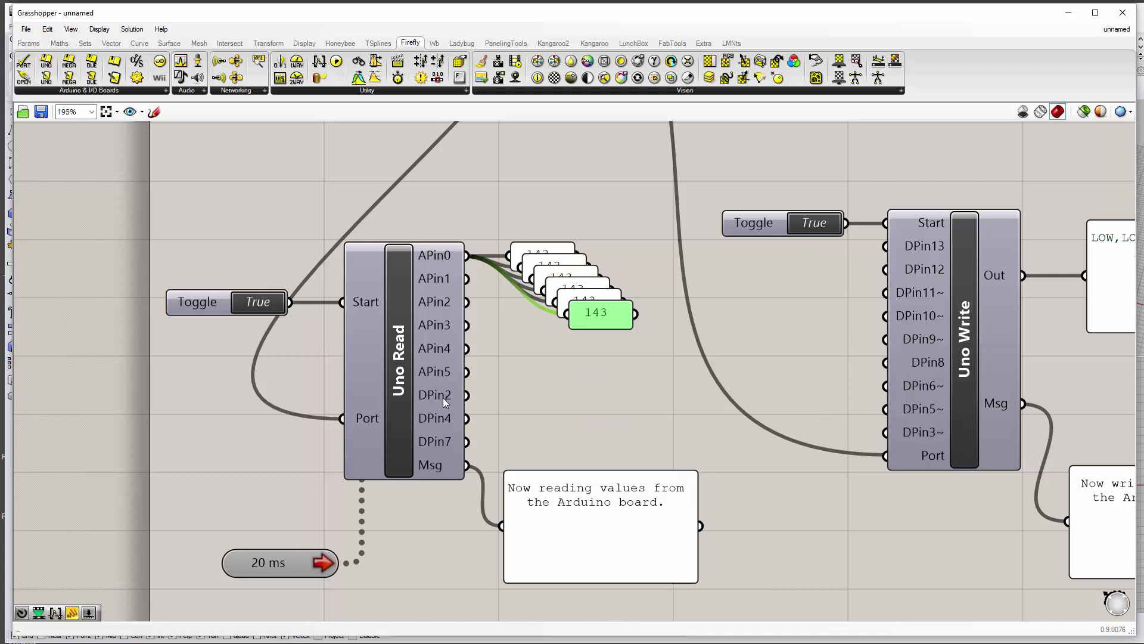
key("ctrl+v")
key("ctrl+v")
key("ctrl+v")
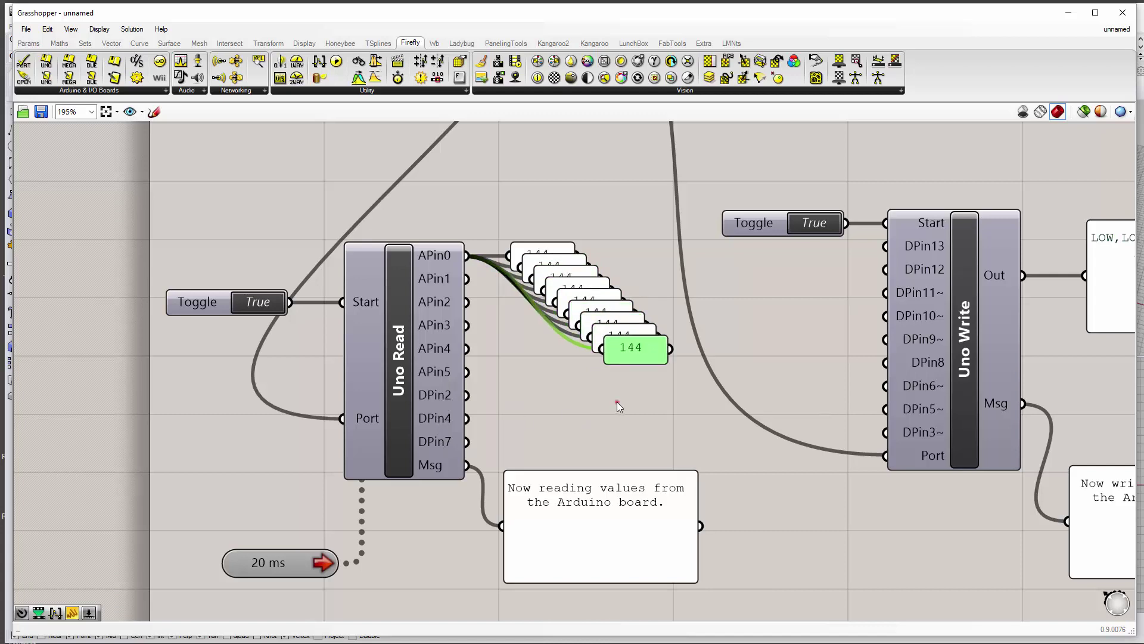
left_click_drag(648, 403, 502, 238)
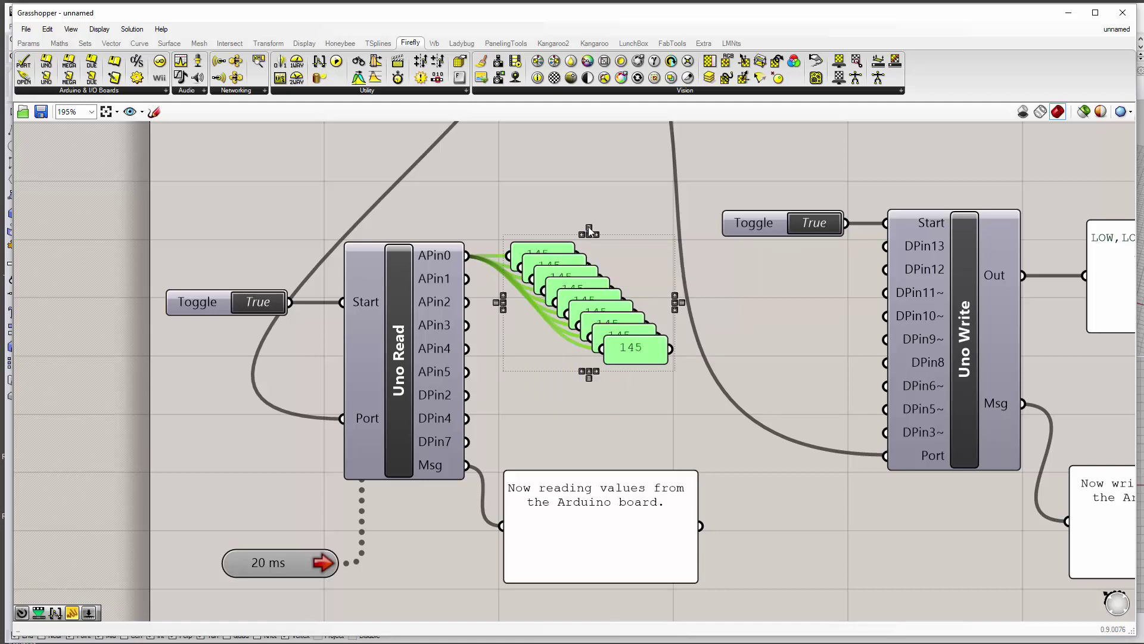
- Drop the last panel below the stack, align the panels into one column, and lower the Now reading panel
left_click(570, 389)
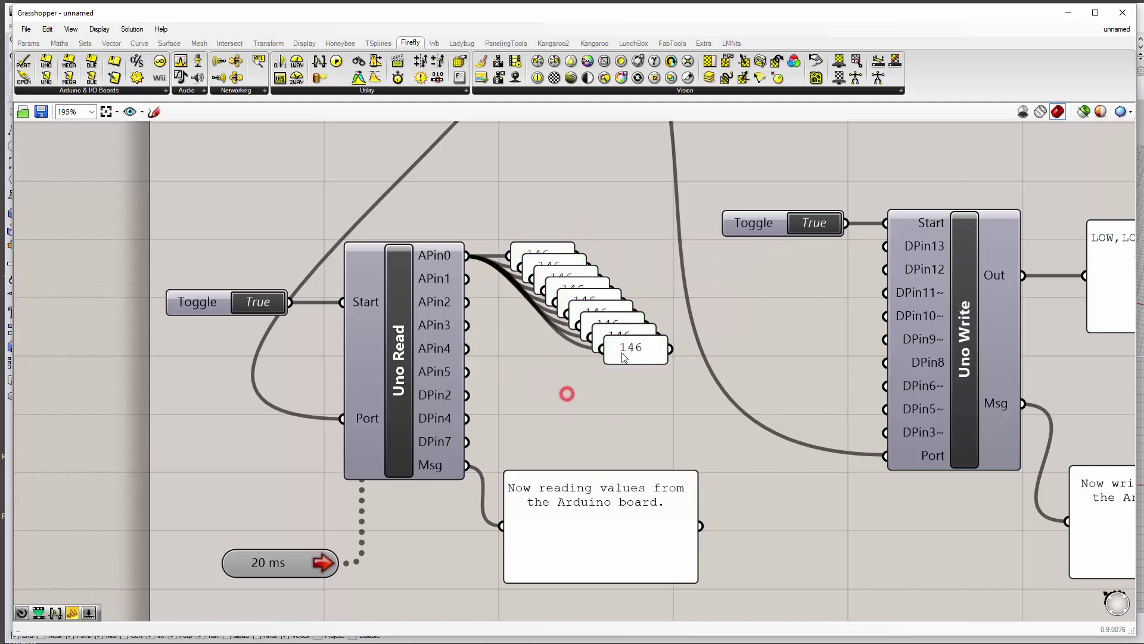
left_click_drag(631, 355, 552, 449)
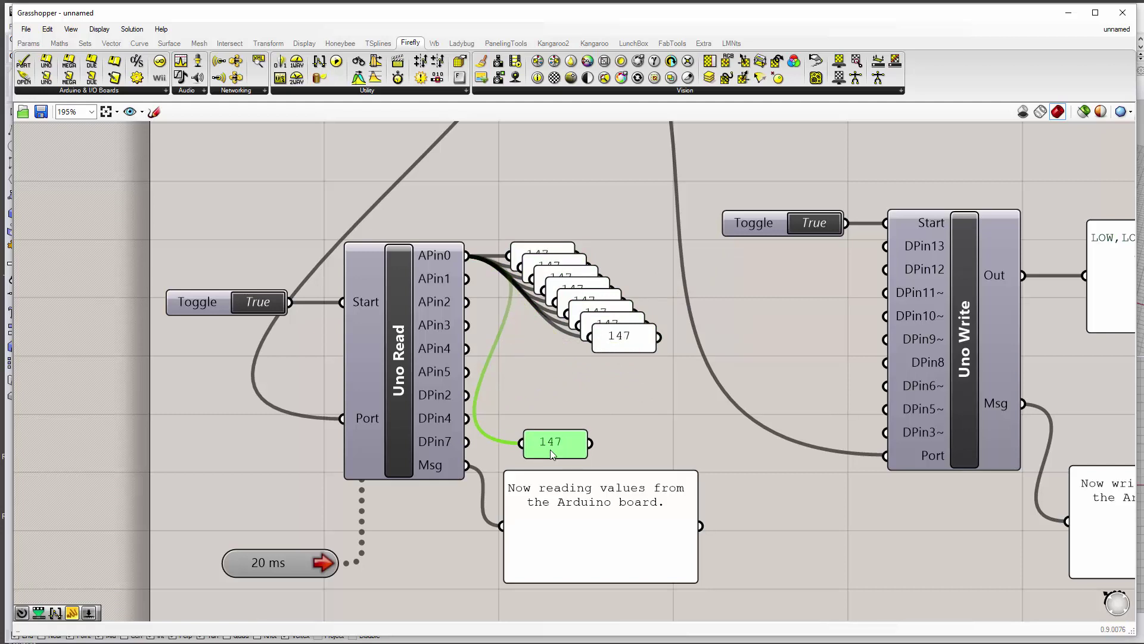
left_click_drag(659, 448, 505, 237)
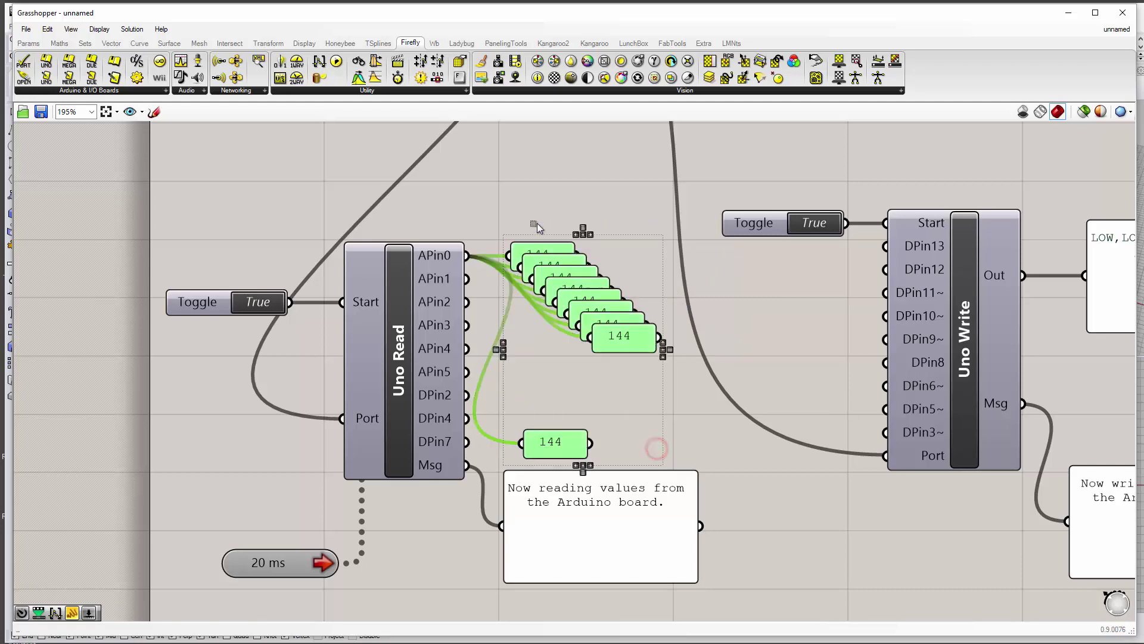
left_click(583, 236)
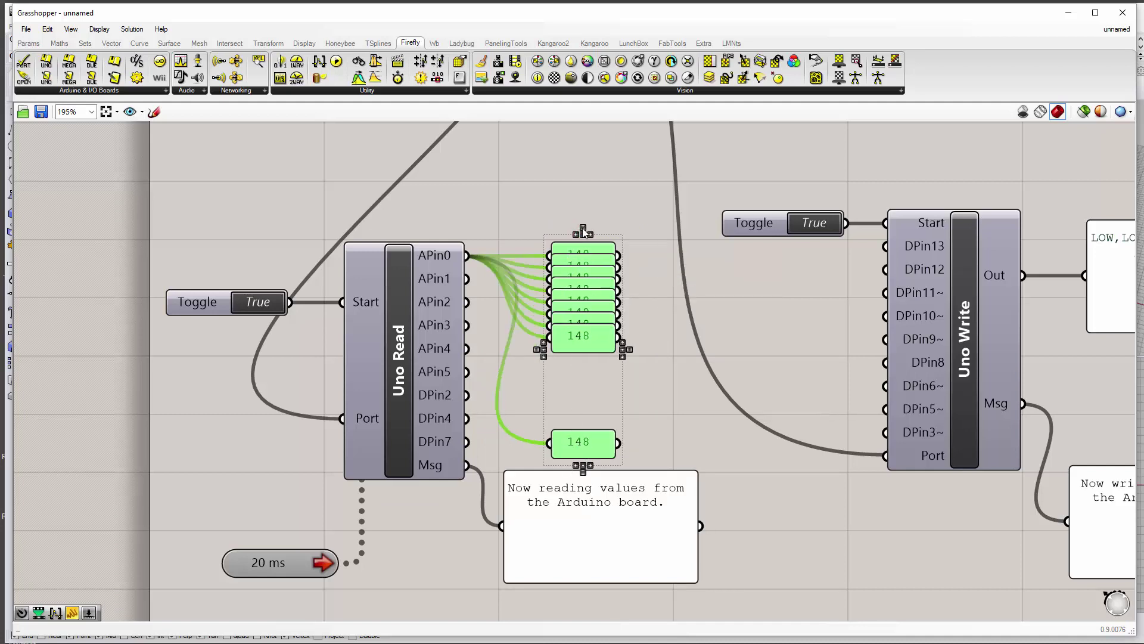
left_click(583, 230)
mouse_move(659, 369)
right_mouse_down()
mouse_move(683, 317)
mouse_move(669, 386)
right_mouse_up()
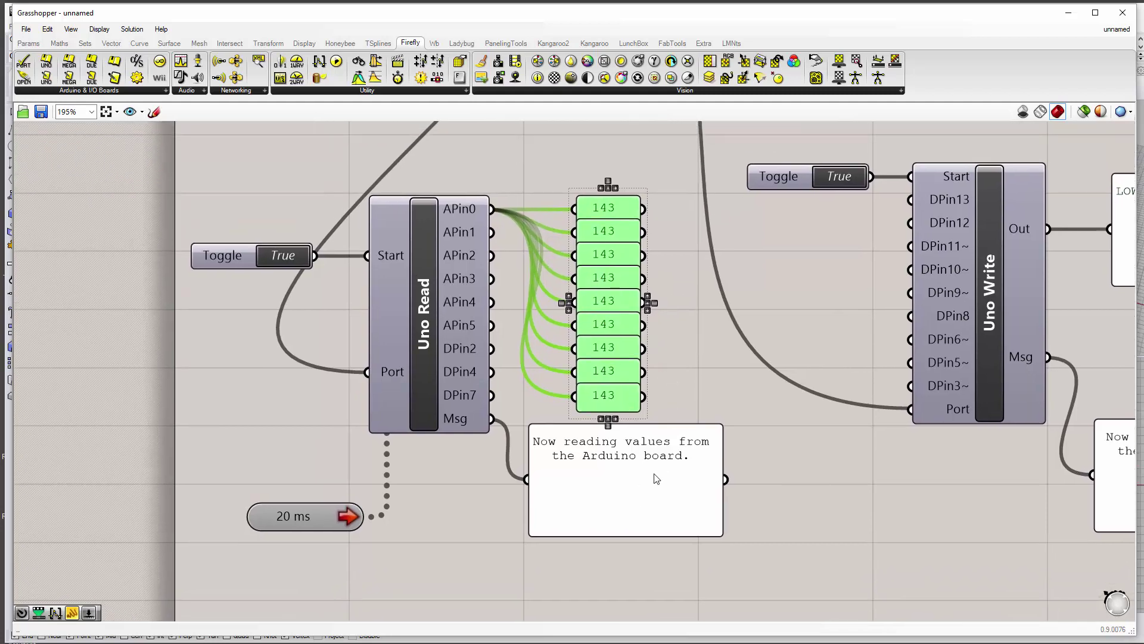
left_click(685, 396)
left_click_drag(634, 473, 631, 531)
left_click(646, 460)
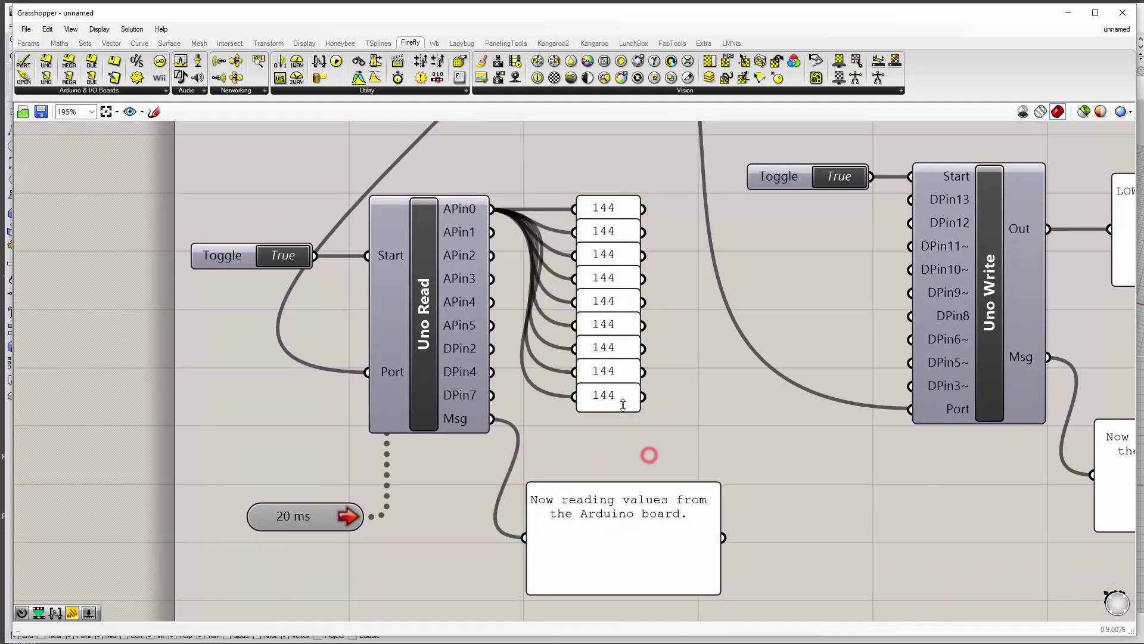
- Move the bottom panel further down and re-space all nine panels evenly
mouse_move(624, 403)
left_mouse_down()
mouse_move(624, 428)
mouse_move(660, 202)
mouse_move(685, 438)
mouse_move(632, 443)
mouse_move(641, 459)
mouse_move(643, 427)
mouse_move(576, 186)
left_mouse_up()
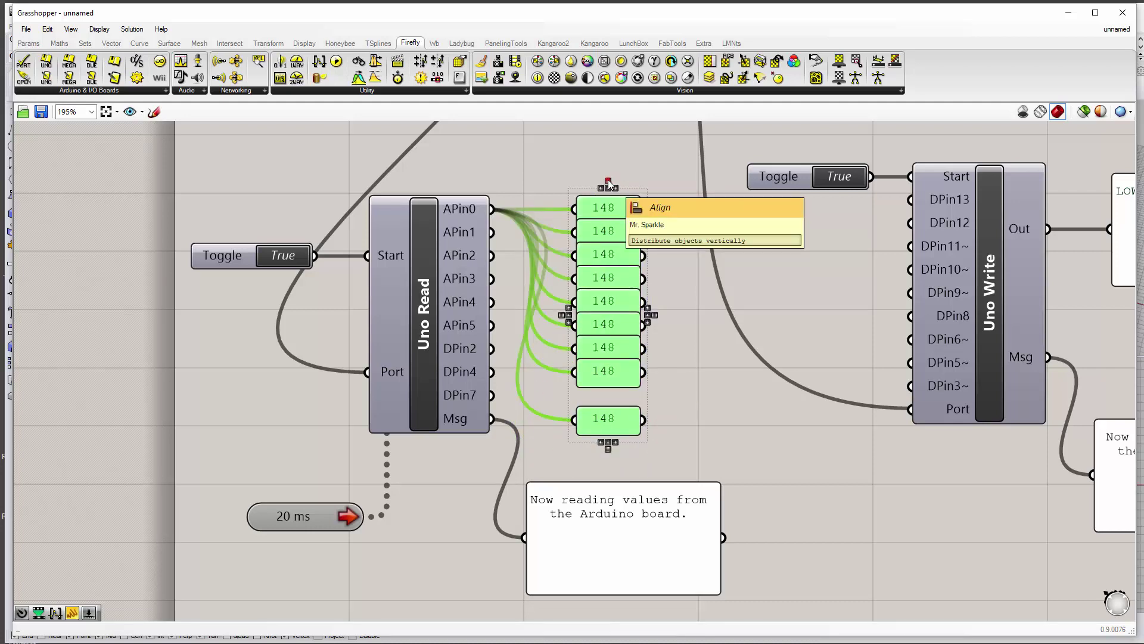
left_click(608, 184)
left_click(681, 474)
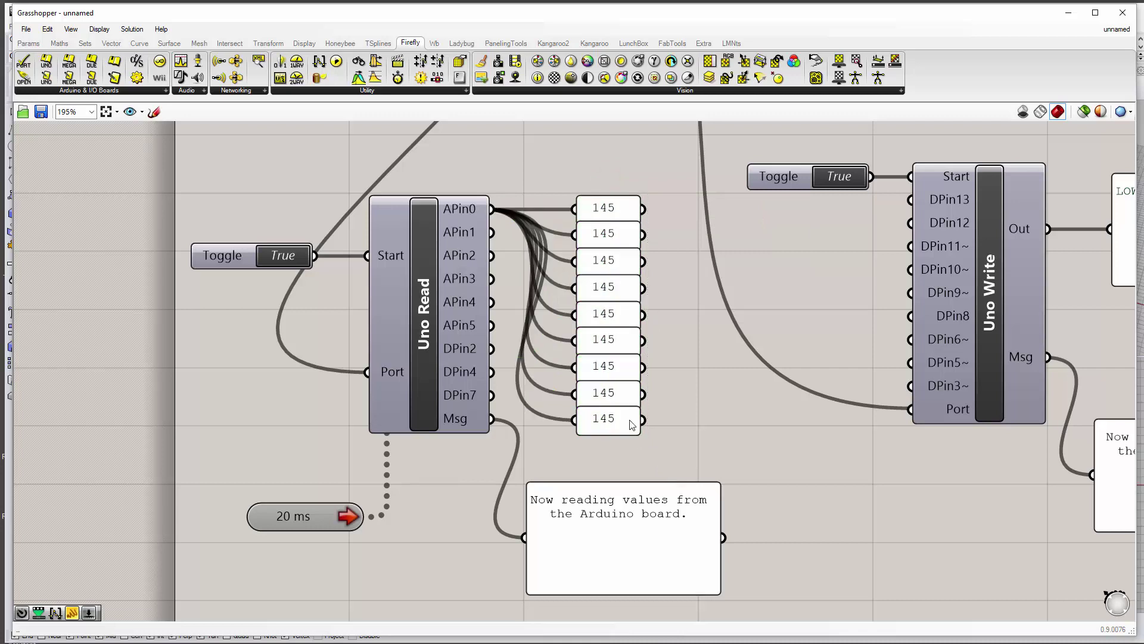
right_click_drag(638, 438, 639, 410)
mouse_move(628, 398)
left_mouse_down()
mouse_move(629, 437)
mouse_move(594, 186)
left_mouse_up()
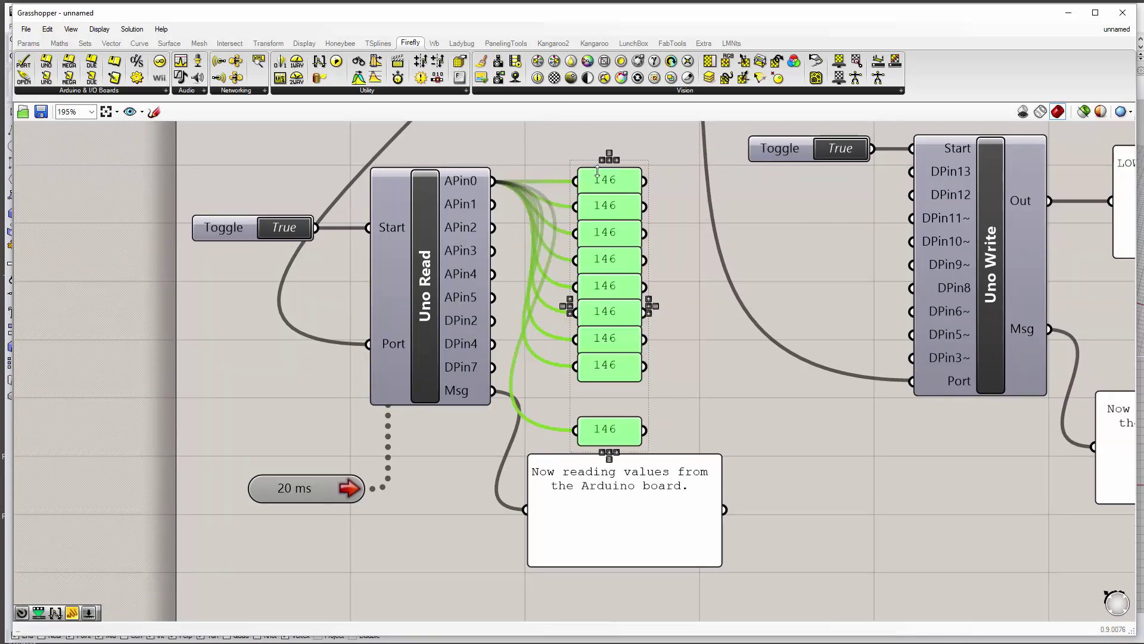
left_click(609, 152)
left_click(696, 291)
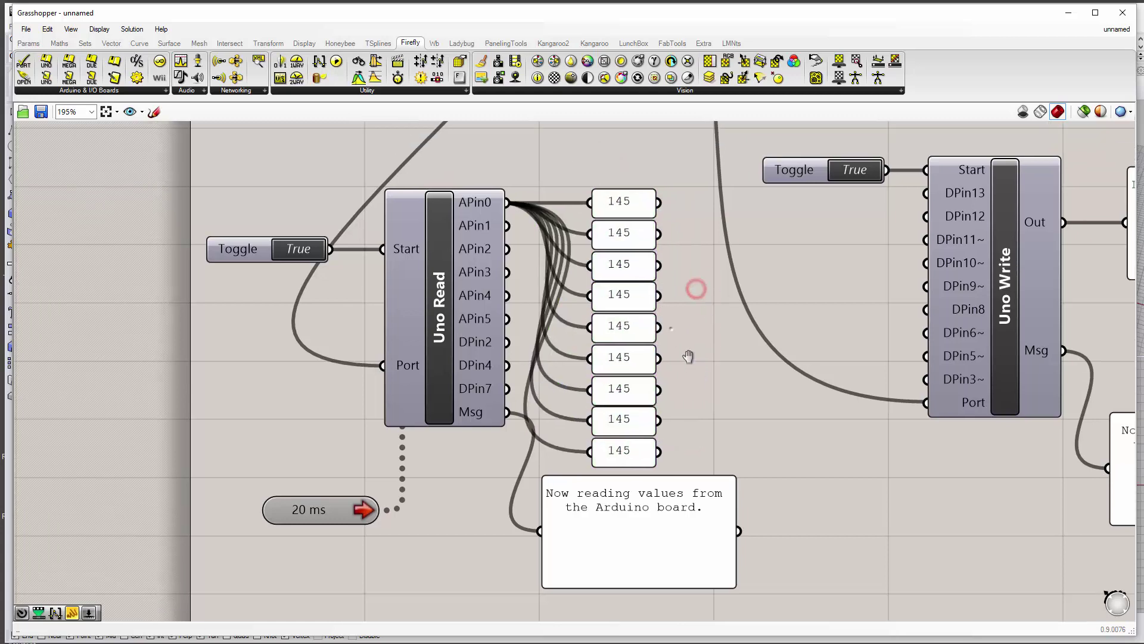
right_click_drag(671, 326, 695, 341)
left_click_drag(460, 373, 456, 383)
- Wire APin1–APin5, DPin2, DPin4 and DPin7 to readout panels two through nine
left_click(768, 404)
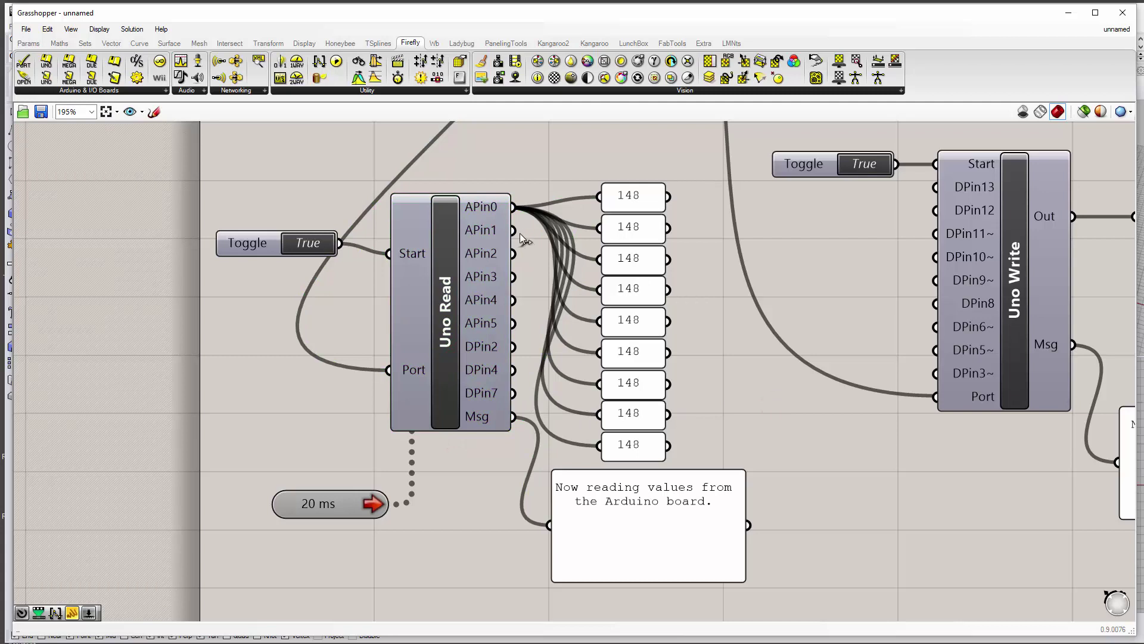
left_click_drag(514, 230, 599, 228)
left_click_drag(513, 253, 599, 260)
left_click_drag(513, 276, 598, 290)
left_click_drag(512, 300, 599, 322)
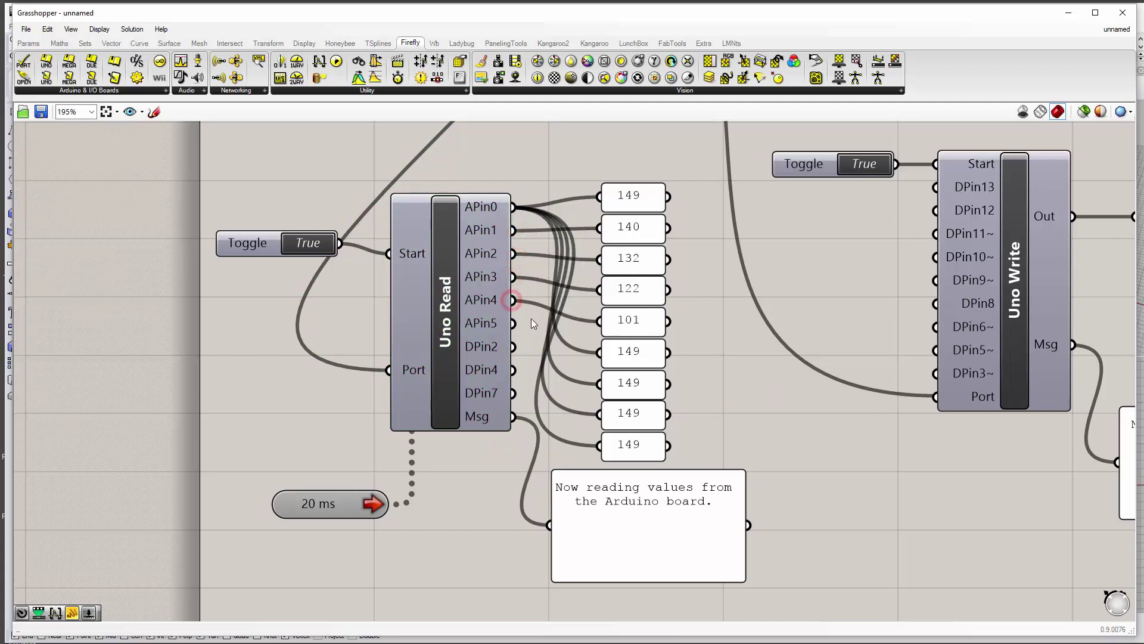
left_click_drag(513, 323, 599, 352)
left_click_drag(513, 347, 599, 383)
left_click_drag(513, 370, 599, 414)
left_click_drag(514, 393, 599, 445)
- Zoom out to 156%, recentre the network and nudge Uno Read's start toggle into place
scroll(729, 417, "down", 1)
right_click_drag(709, 379, 520, 379)
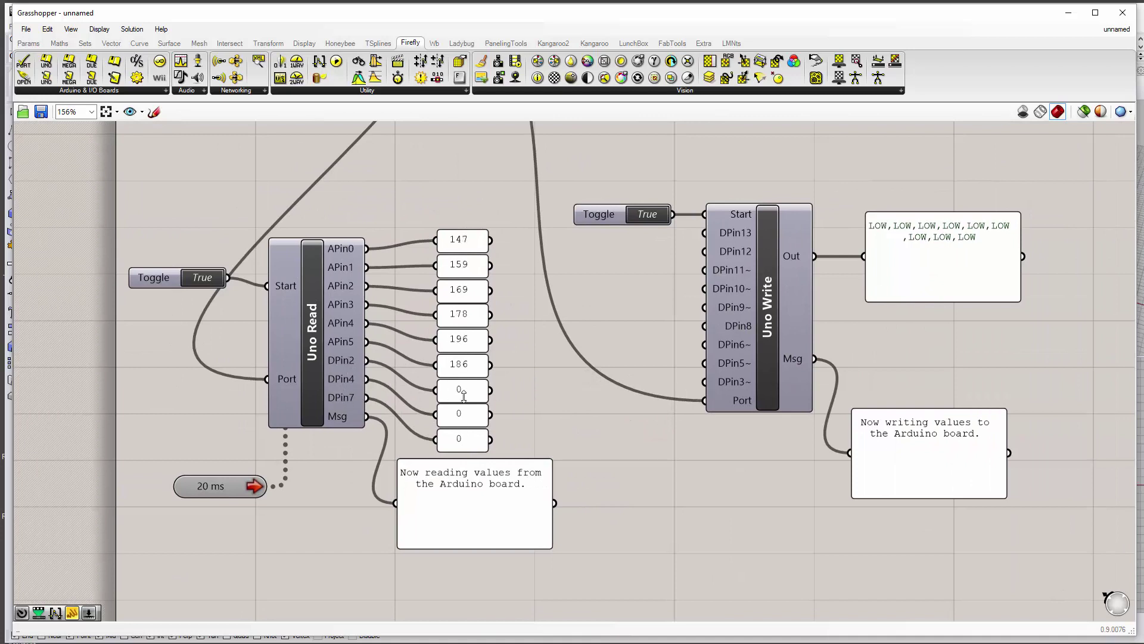
right_click_drag(548, 358, 535, 387)
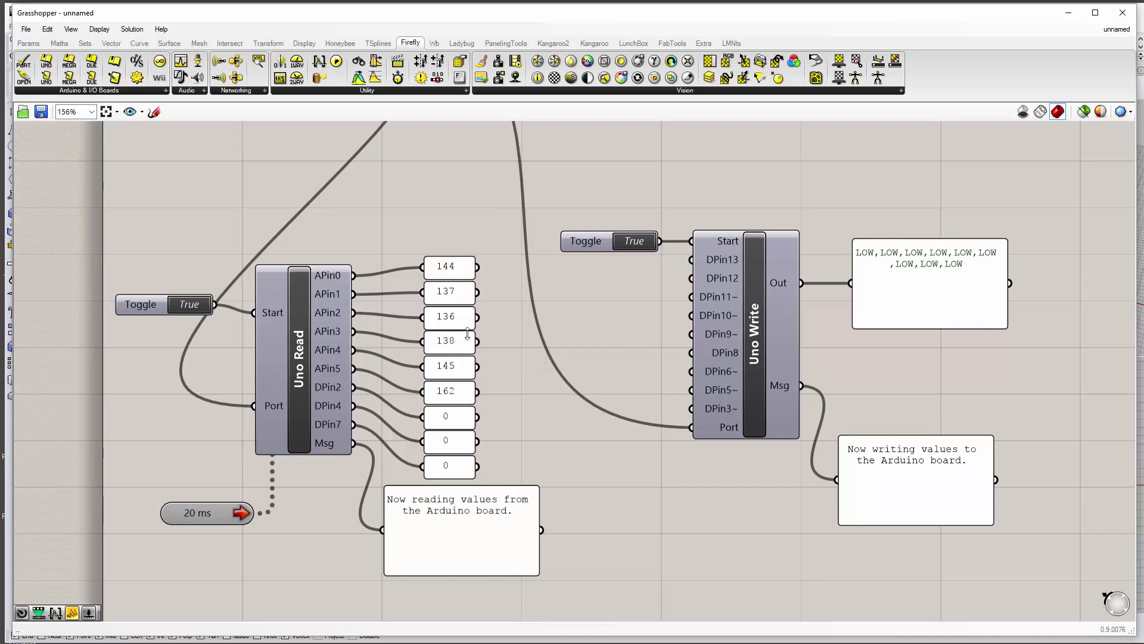
left_click_drag(151, 306, 161, 315)
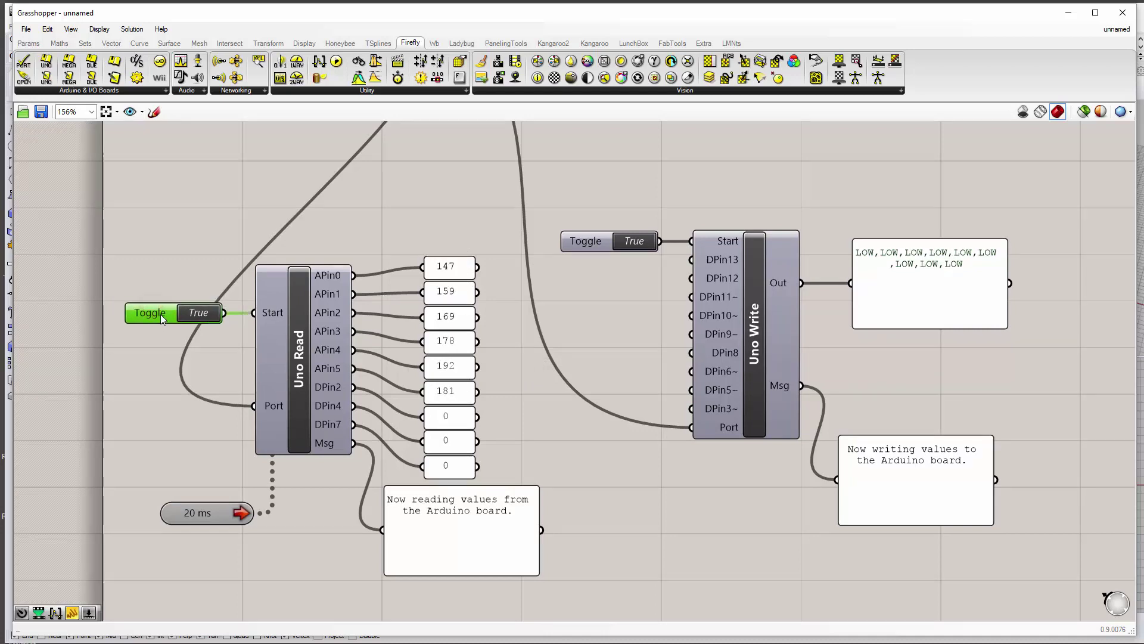
left_click(635, 505)
right_click_drag(636, 505, 663, 486)
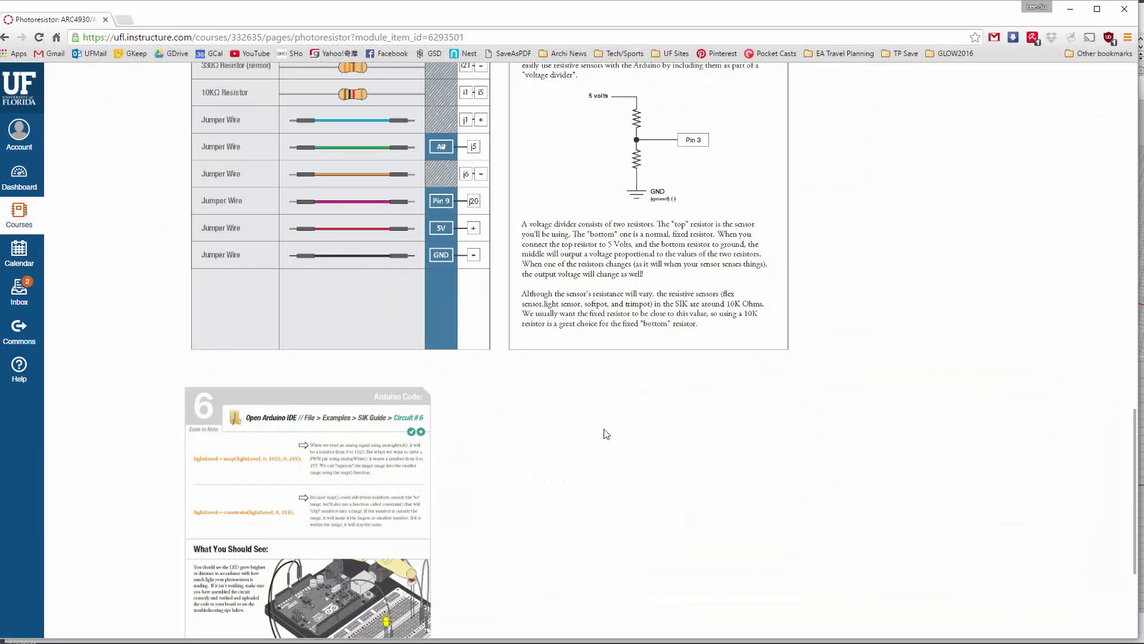
- Scroll the Canvas photoresistor page to the Circuit 6: Photo Resistor breadboard diagram
scroll(461, 436, "up", 9)
scroll(448, 427, "up", 6)
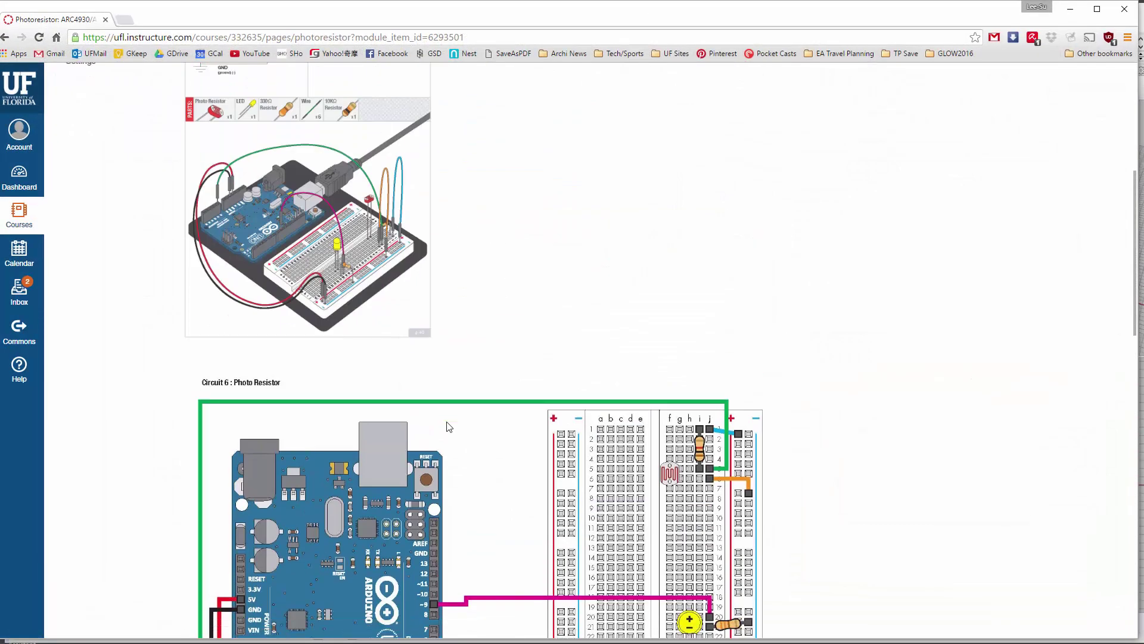
scroll(645, 308, "down", 3)
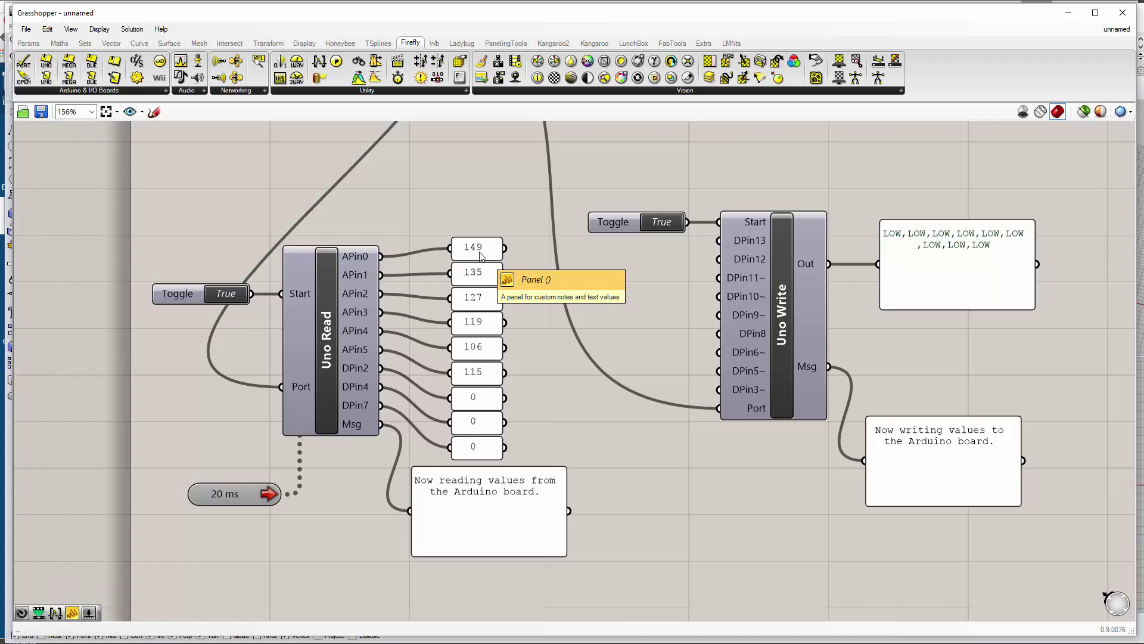
left_click(482, 255)
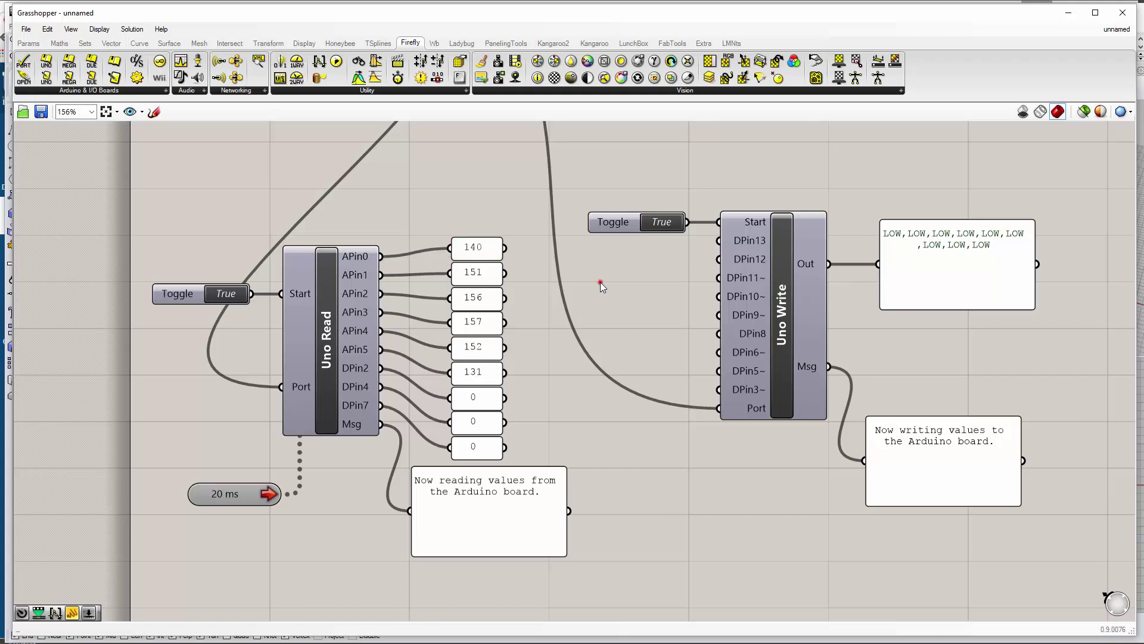
right_click_drag(602, 283, 591, 296)
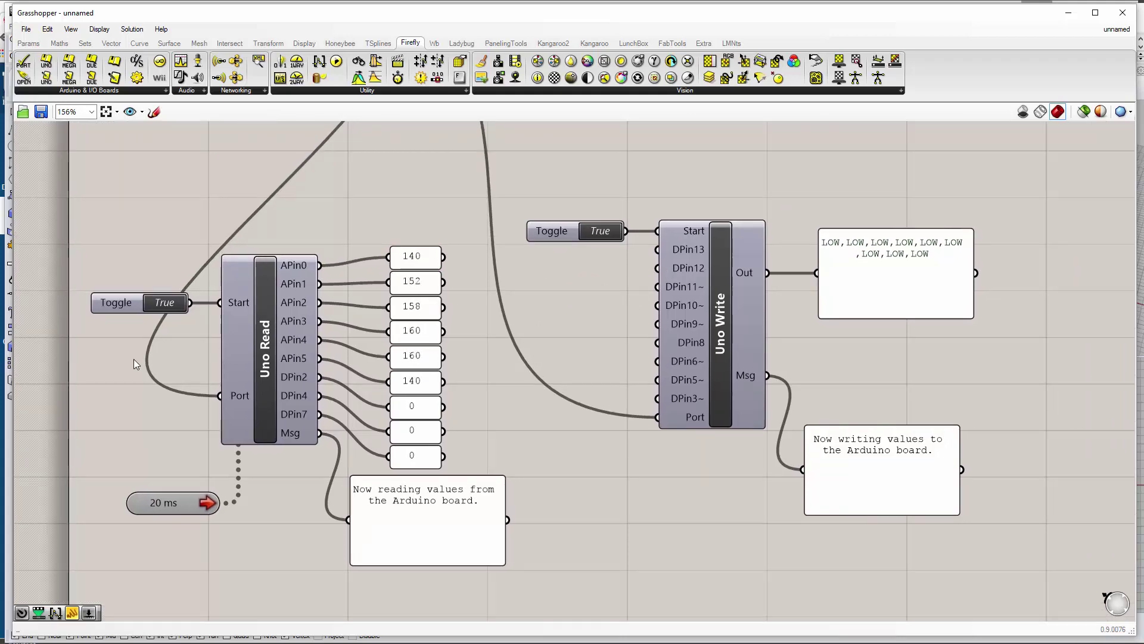
right_click_drag(570, 351, 575, 388)
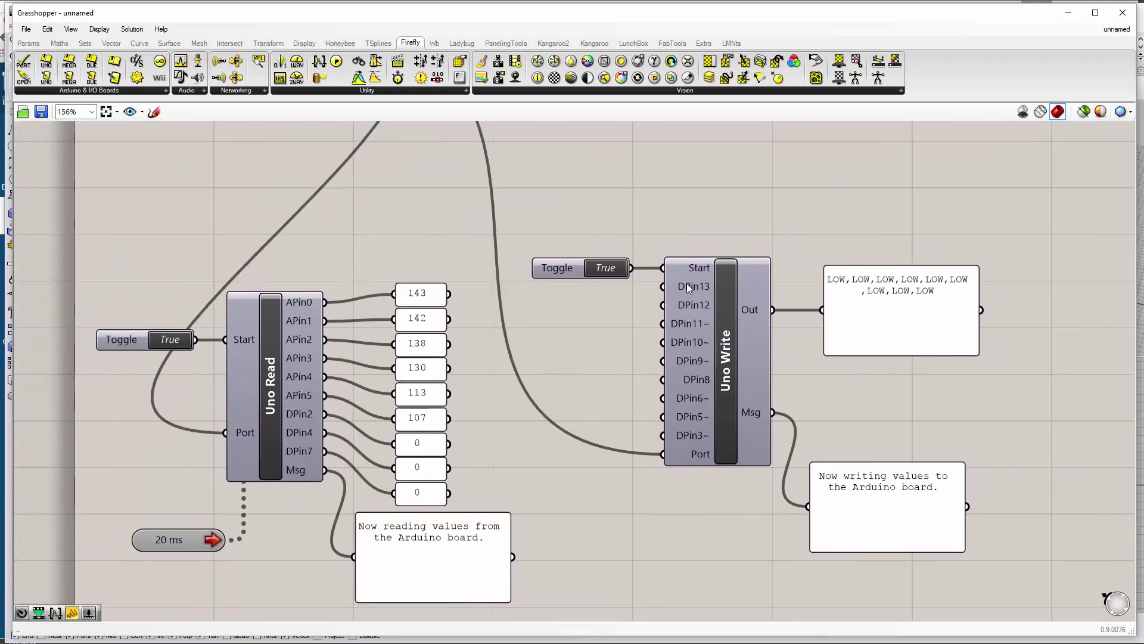
- Add a Button component and wire it to Uno Write's DPin13 input
double_click(555, 330)
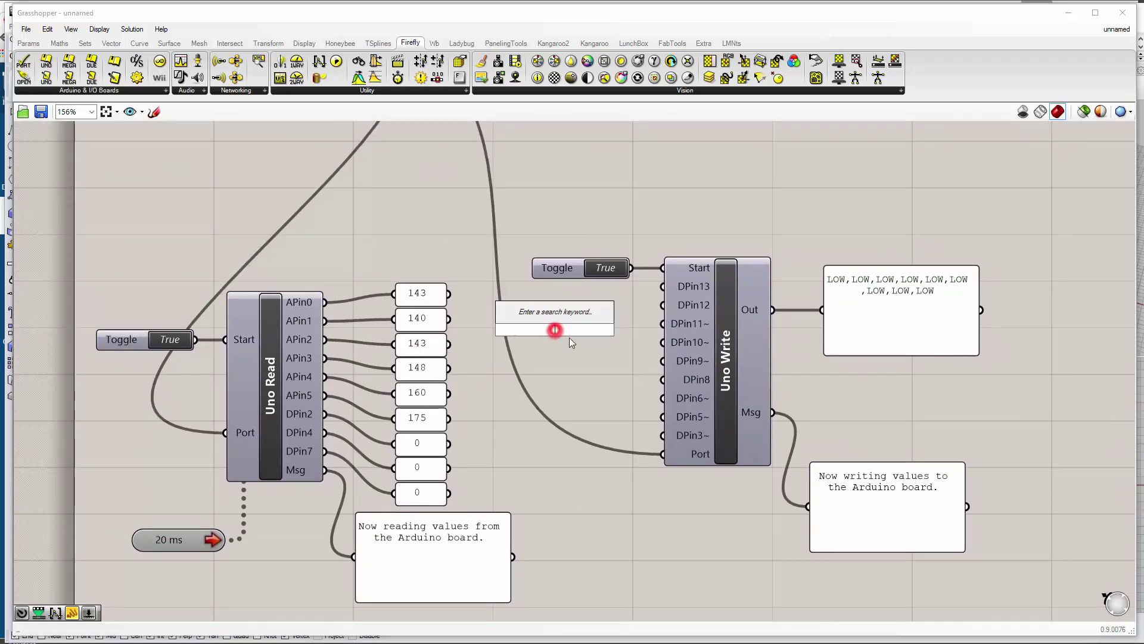
type("butt")
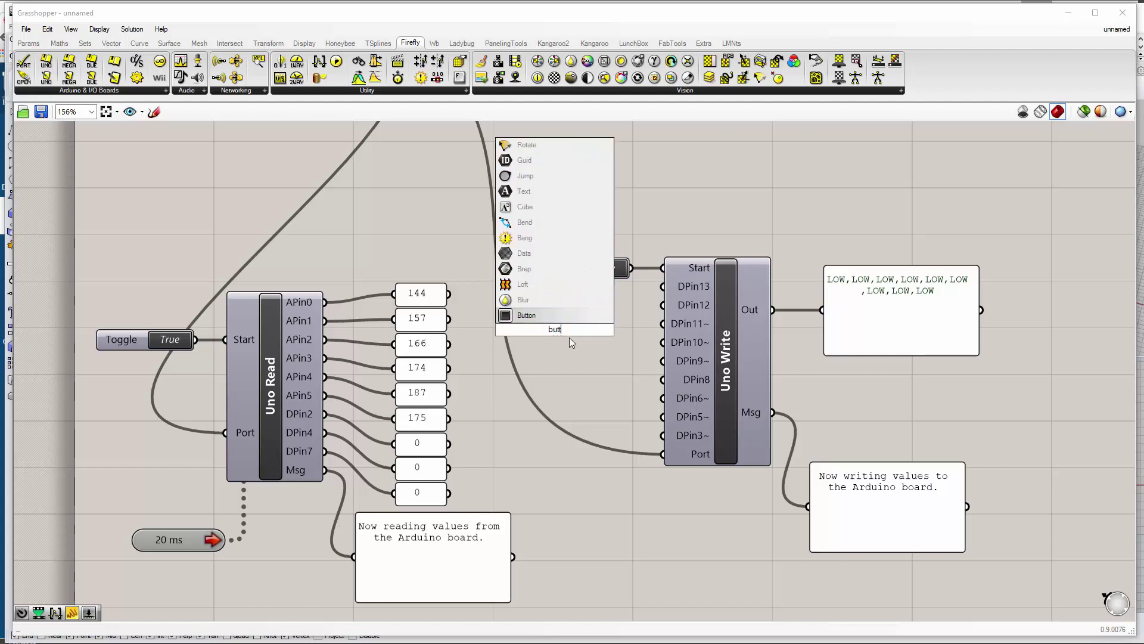
left_click(593, 314)
left_click_drag(604, 329, 662, 287)
left_click_drag(542, 334, 566, 301)
- Pulse the Button repeatedly so DPin13 toggles between HIGH and LOW in the Out panel
left_click(611, 308)
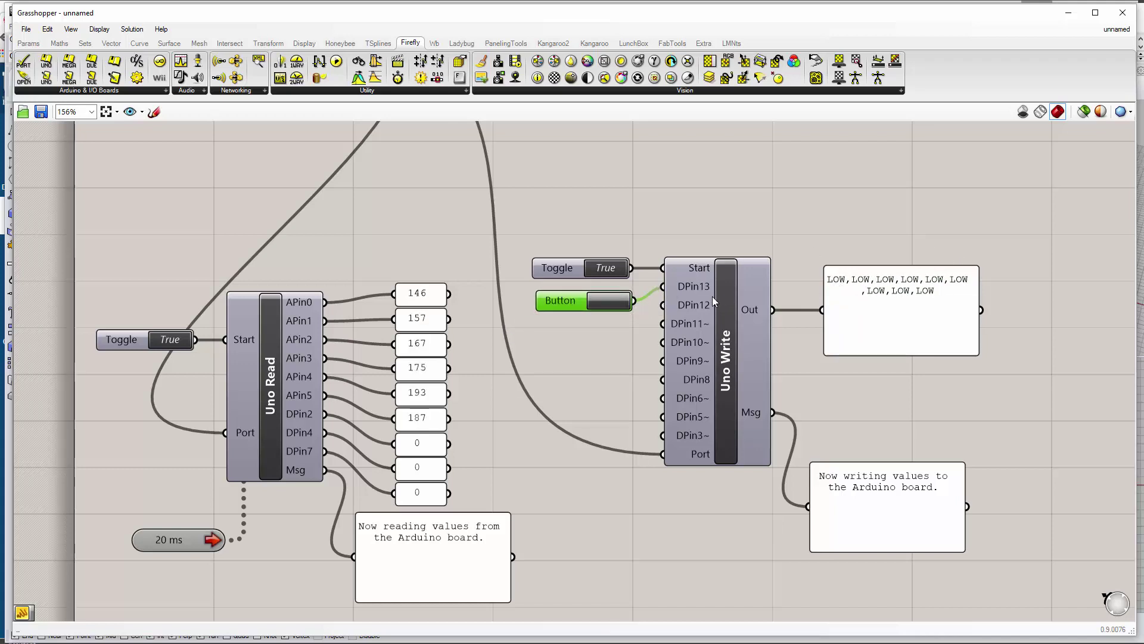
left_click(604, 302)
left_click(603, 303)
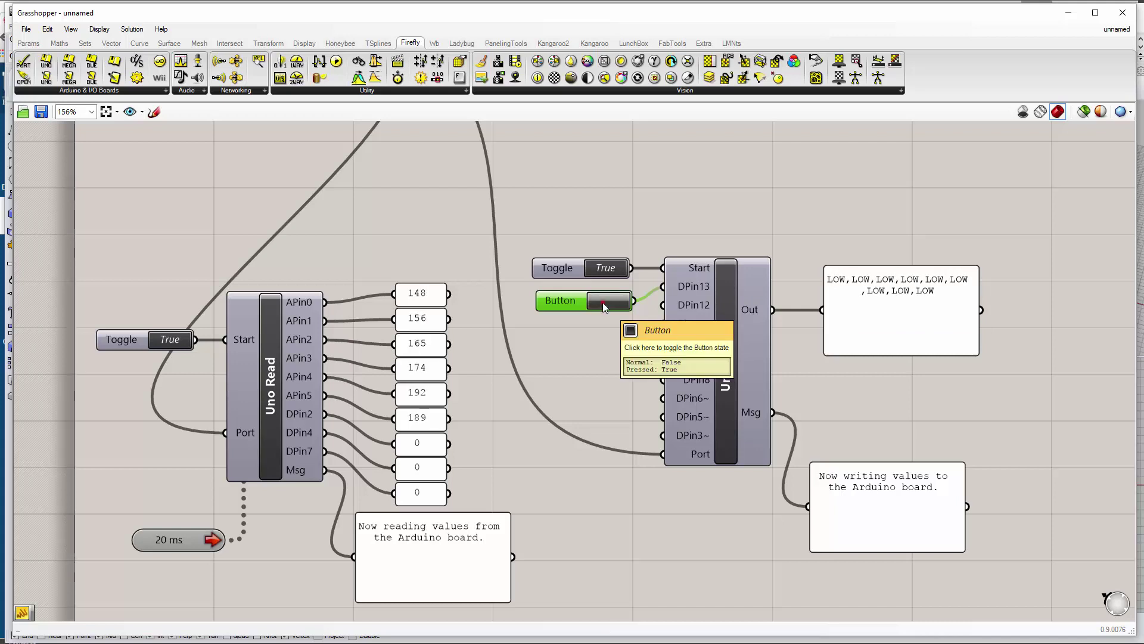
left_click(602, 302)
left_click(602, 302)
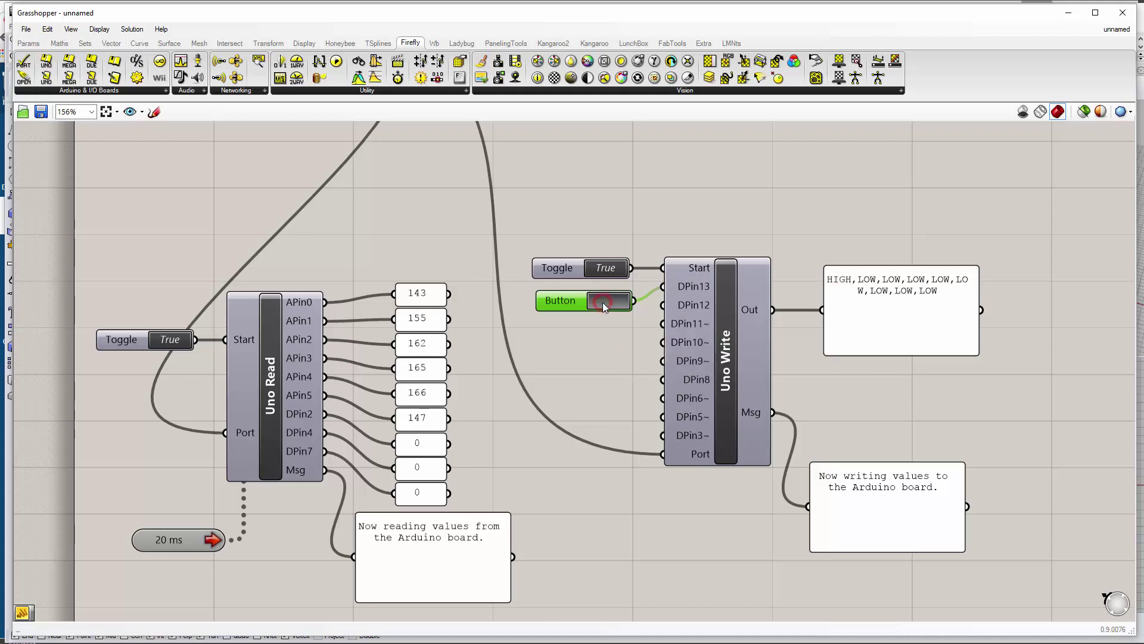
left_click(603, 303)
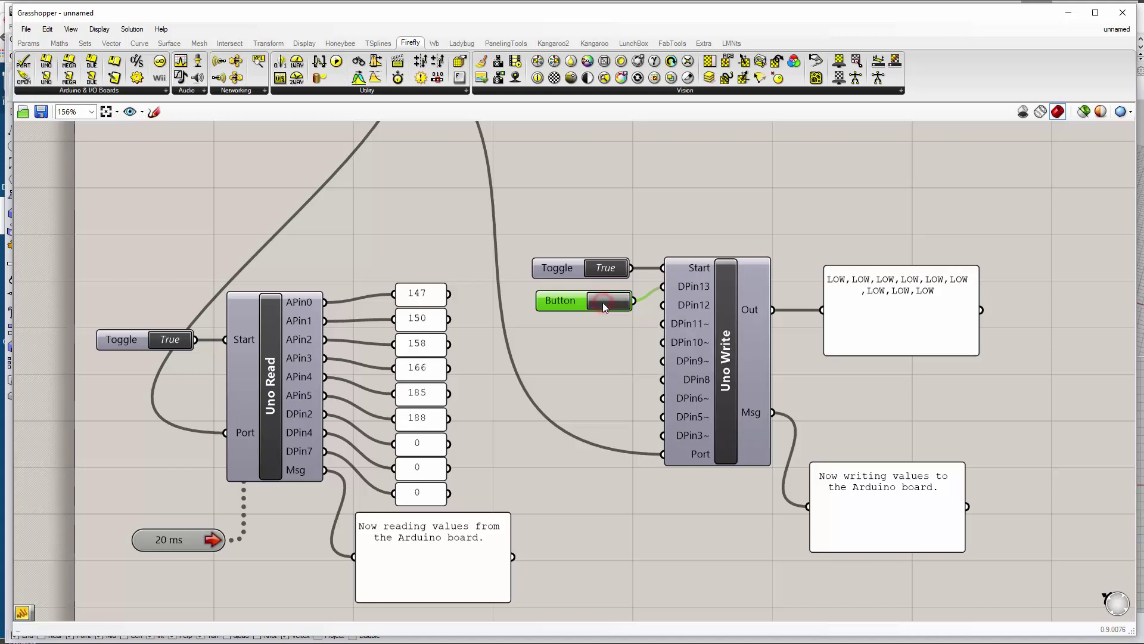
left_click(603, 303)
left_click(603, 304)
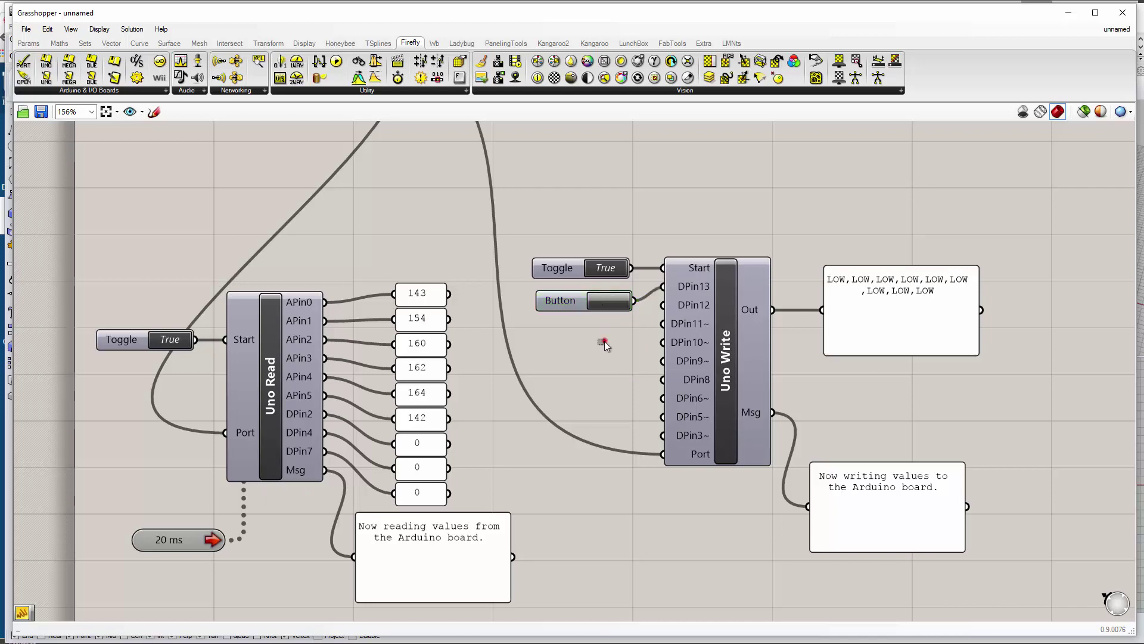
- Delete the test Button and group the port, Uno Write and Uno Read clusters separately
key("Delete")
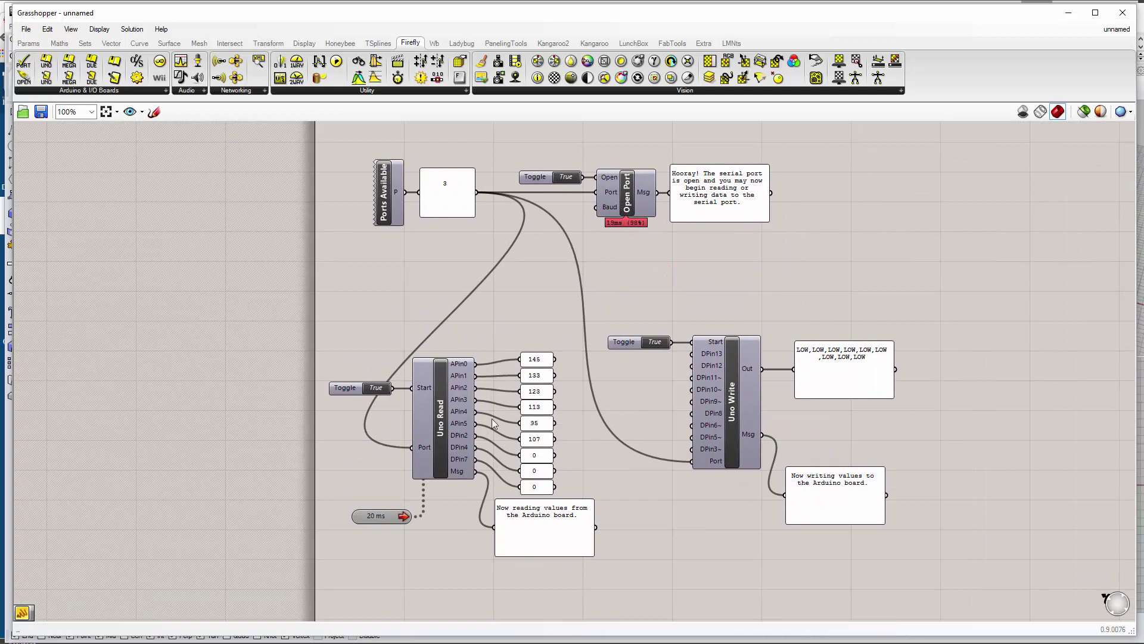
left_click_drag(307, 159, 844, 295)
key("ctrl+g")
left_click(792, 300)
left_click_drag(557, 328, 933, 587)
key("ctrl+g")
left_click_drag(240, 353, 557, 605)
key("ctrl+g")
left_click(630, 596)
- Reposition the Uno Read and Uno Write groups and recentre the canvas on them
left_click_drag(649, 511, 777, 523)
left_click(539, 419)
left_click_drag(543, 412, 563, 395)
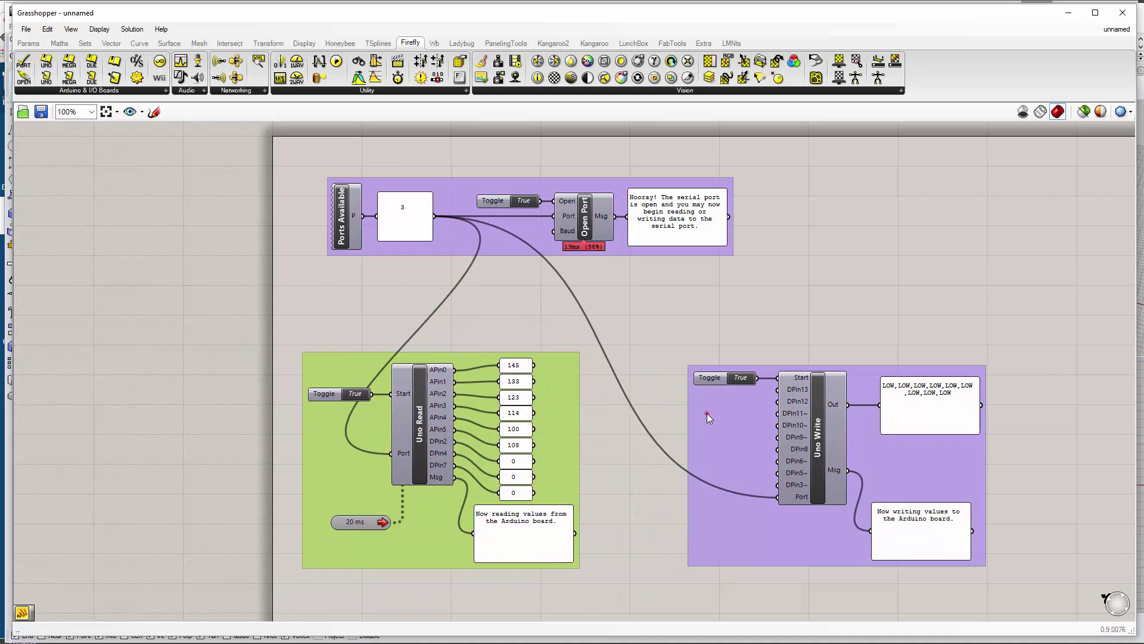
left_click_drag(707, 413, 696, 399)
left_click(640, 314)
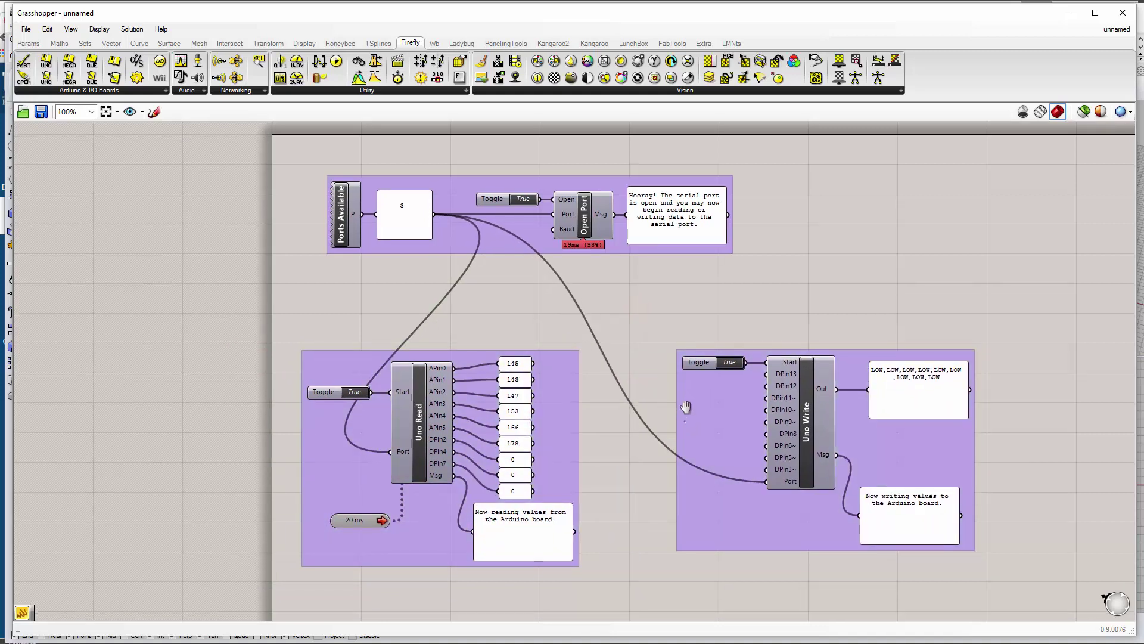
right_click_drag(617, 438, 628, 389)
scroll(628, 388, "up", 1)
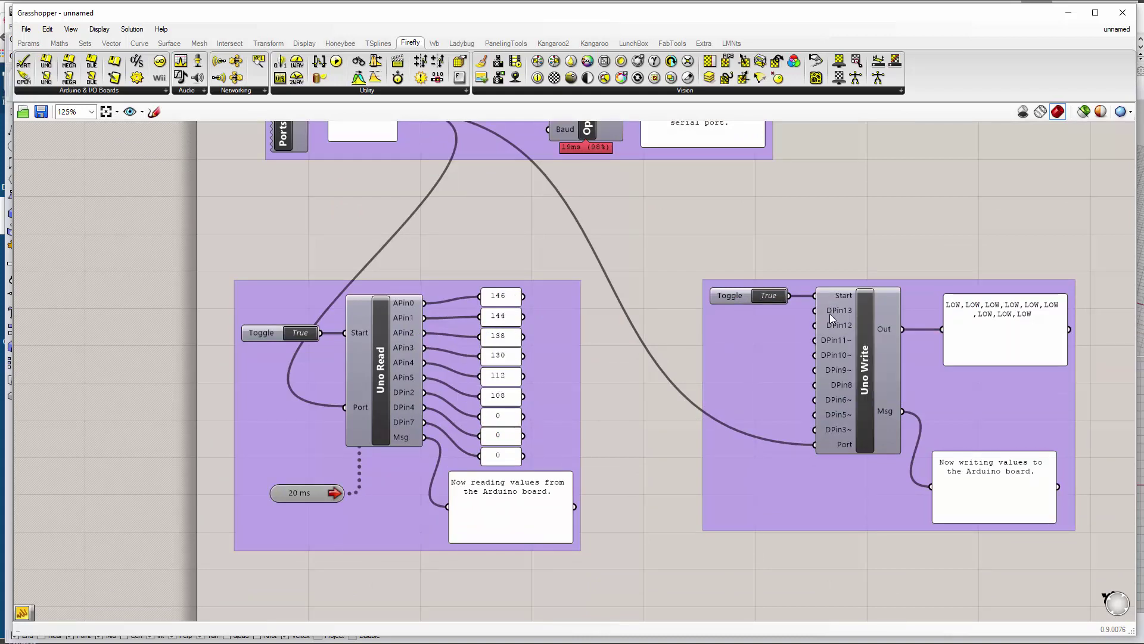
right_click_drag(631, 373, 574, 383)
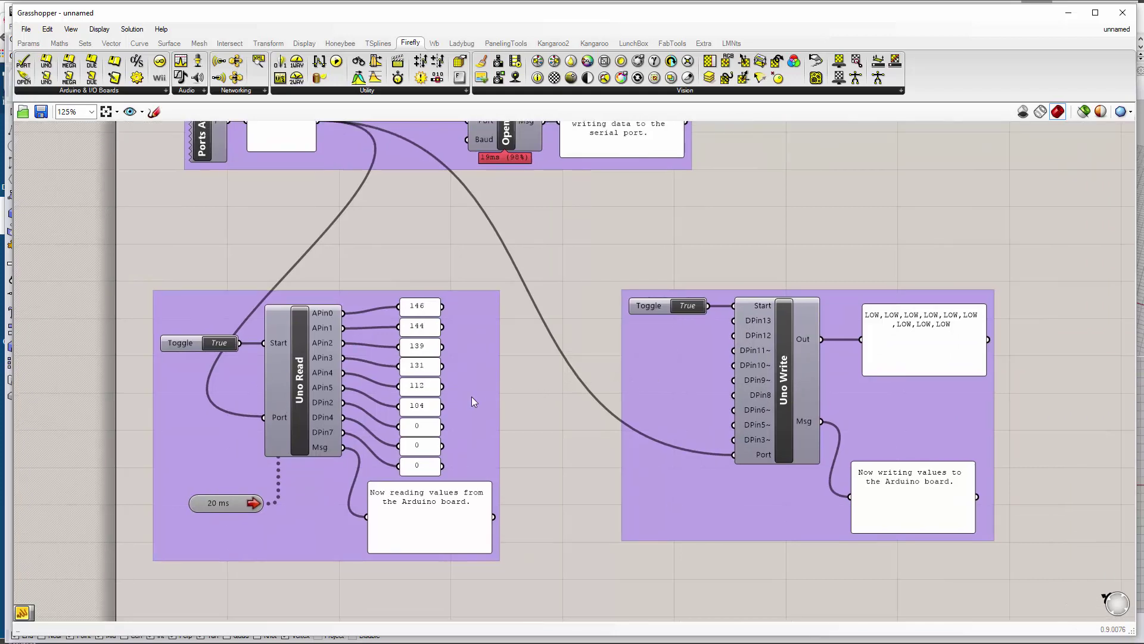
scroll(554, 453, "down", 2)
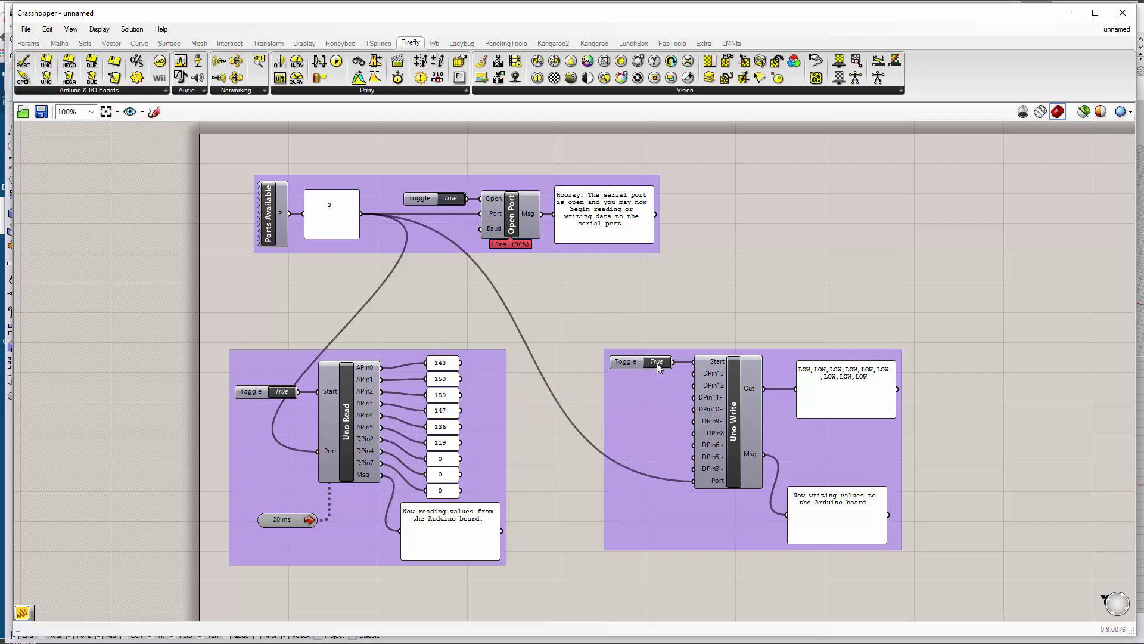
- Set the Uno Write Start, Uno Read Start and Open Port toggles to False
right_click_drag(584, 314, 458, 311)
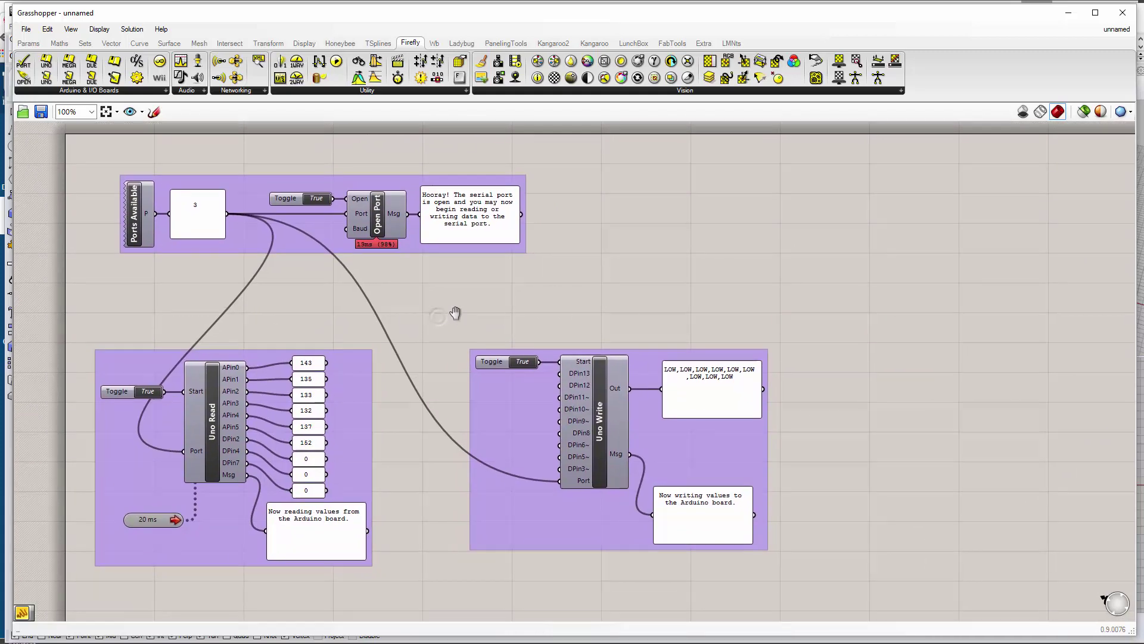
left_click(522, 361)
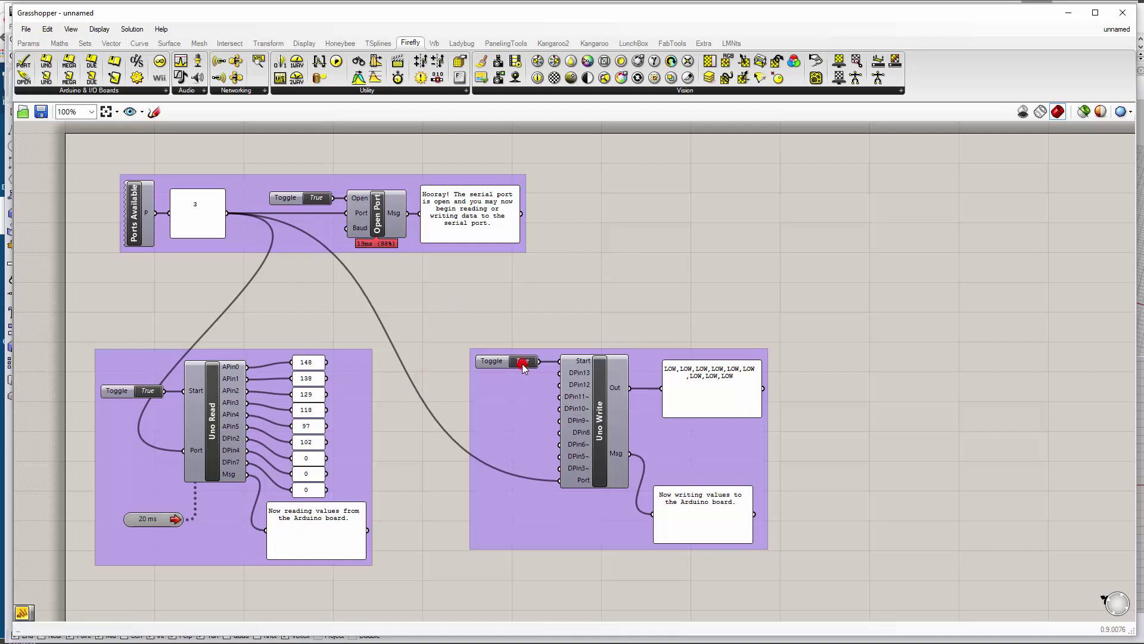
left_click(145, 391)
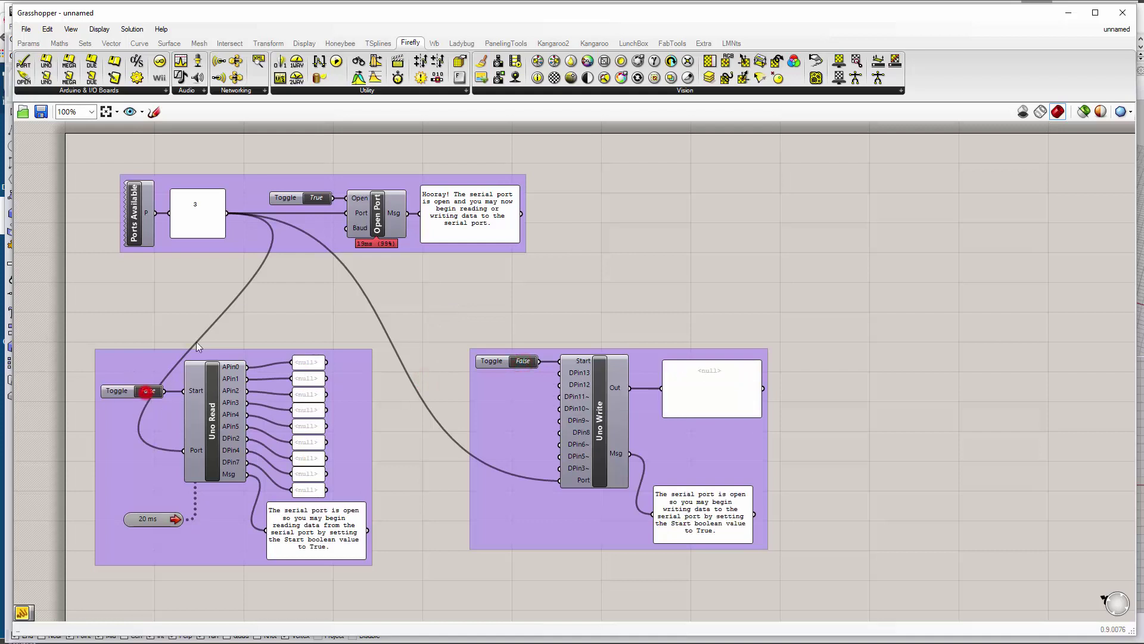
left_click(318, 198)
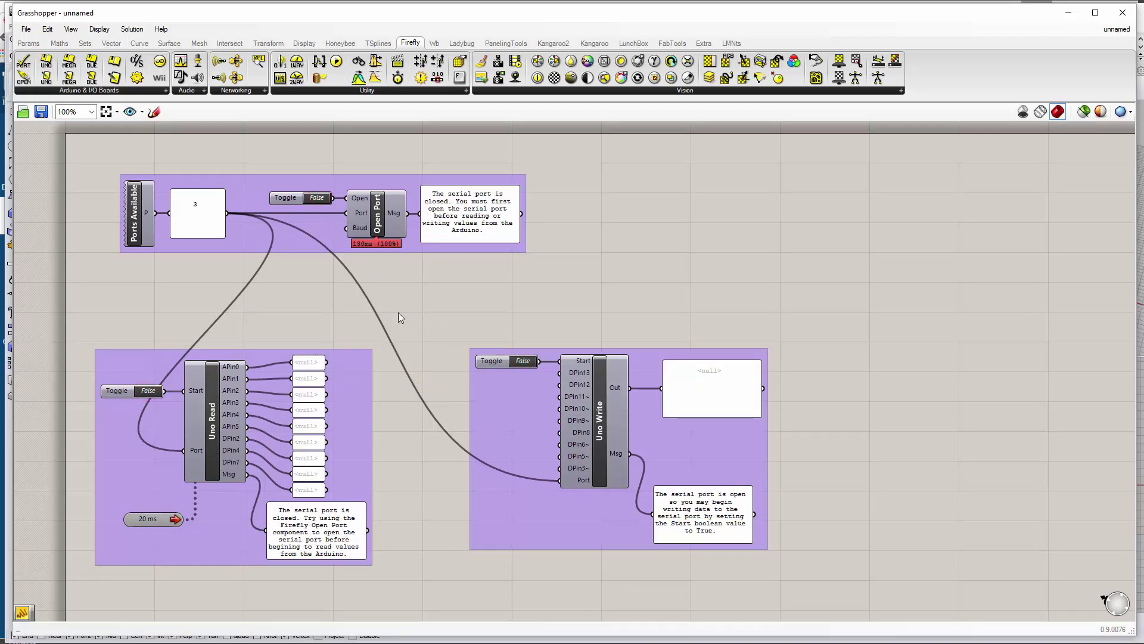
left_click(431, 299)
- Save the definition to the Desktop as FireflyTemplate.gh, overwriting the existing file
left_click(40, 111)
left_click(594, 380)
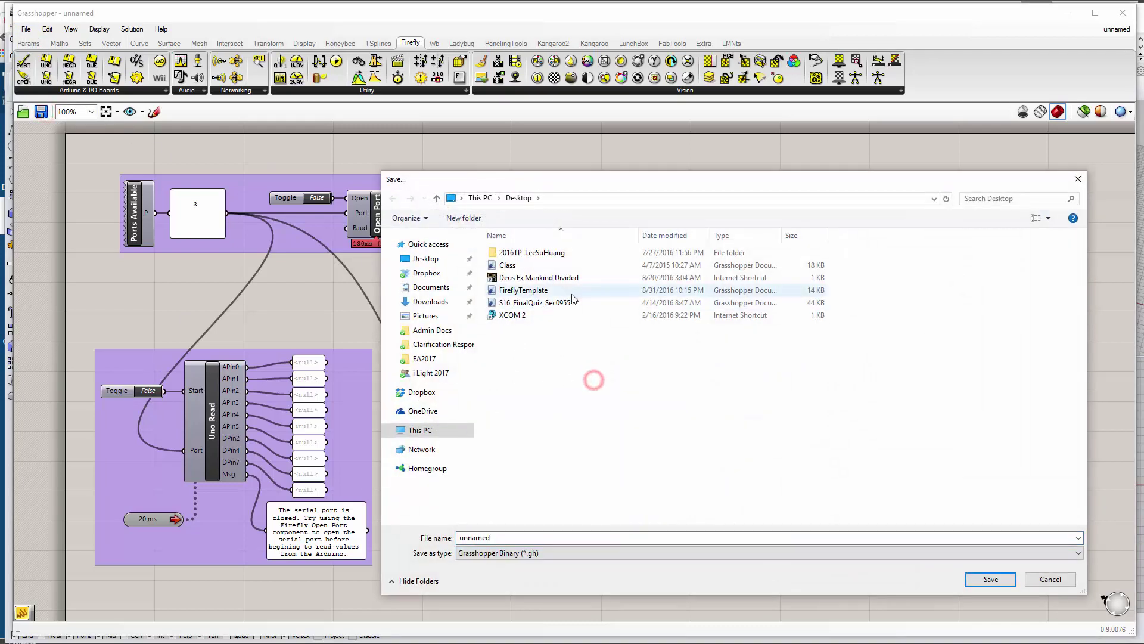
left_click(544, 291)
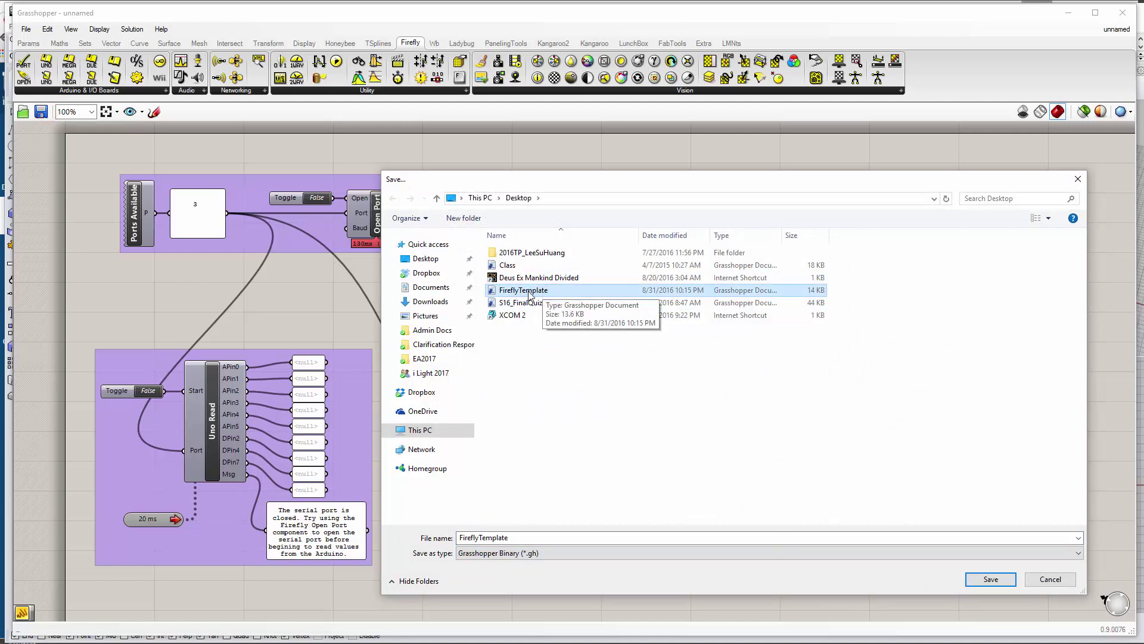
left_click(987, 578)
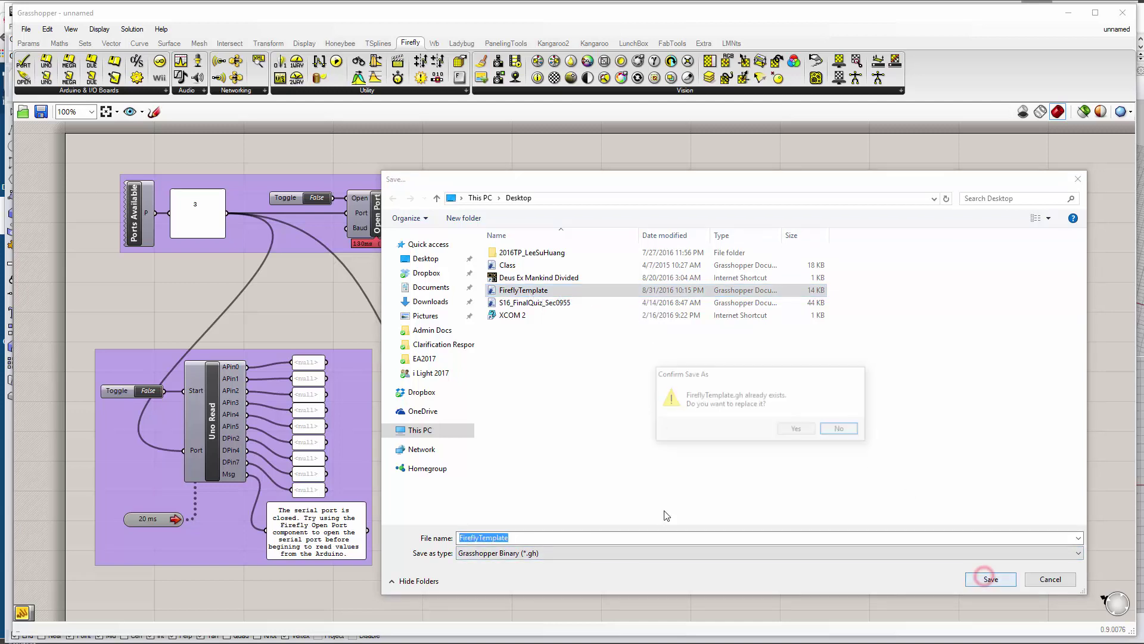
left_click(797, 429)
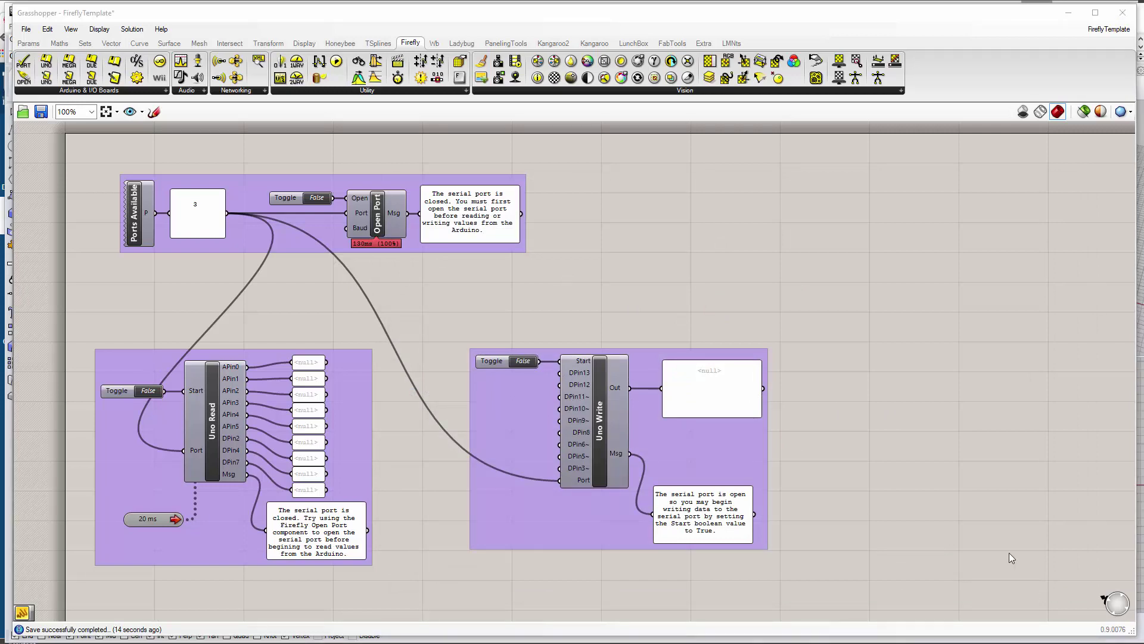
- Shift the Uno Write group about 130 px right, check the Circuit 8 servo diagram, return
left_click(1010, 552)
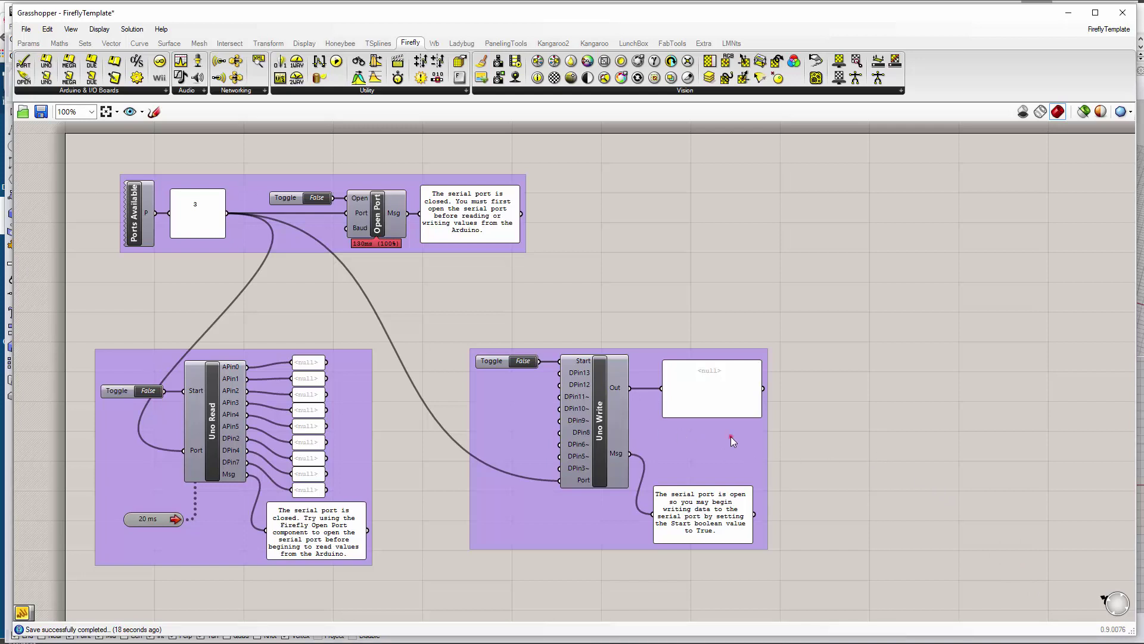
left_click_drag(731, 436, 807, 436)
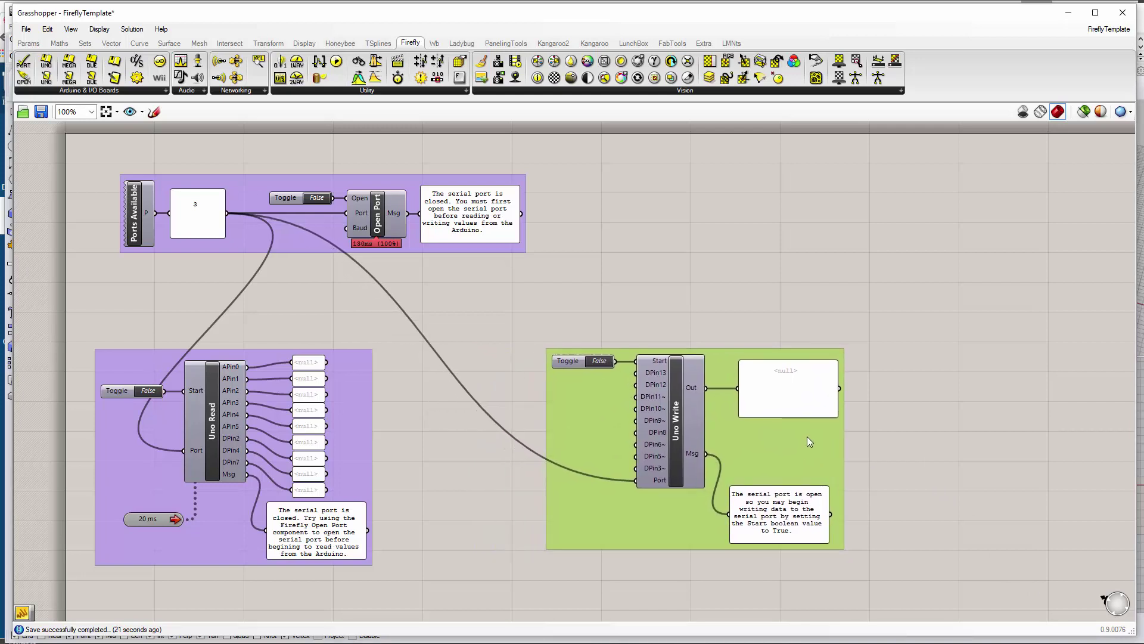
left_click(638, 276)
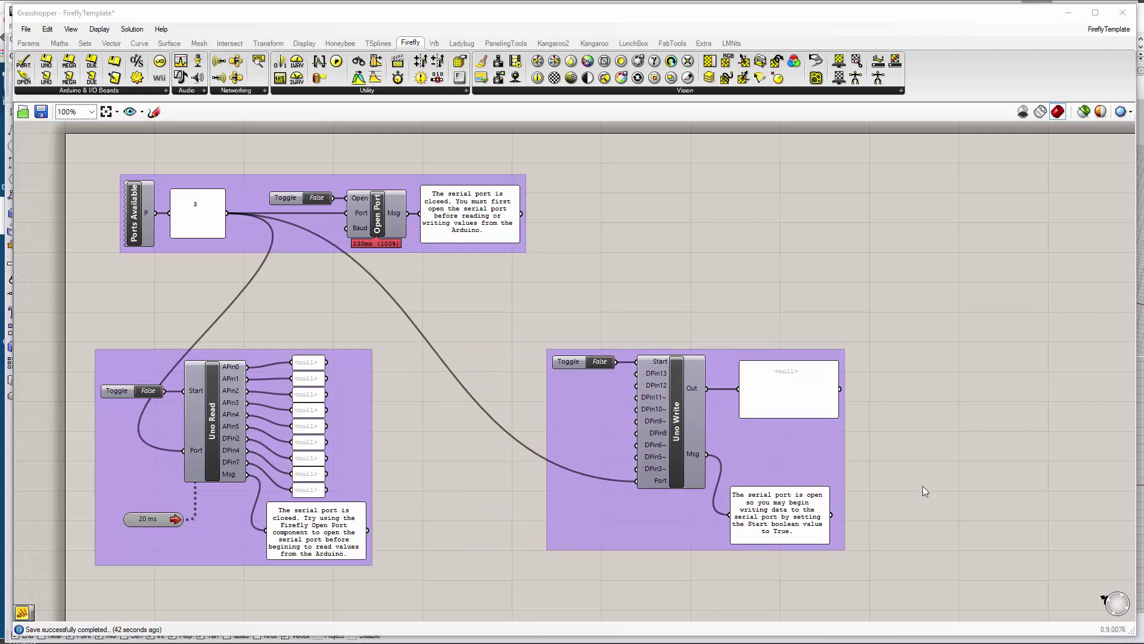
left_click(923, 485)
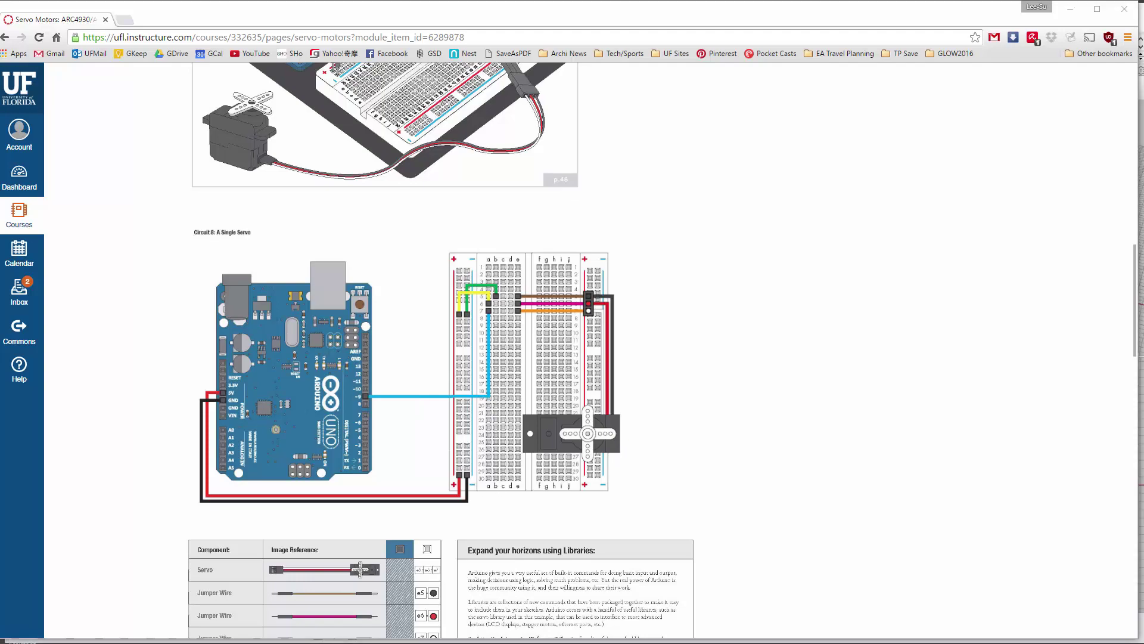
key("alt+Tab")
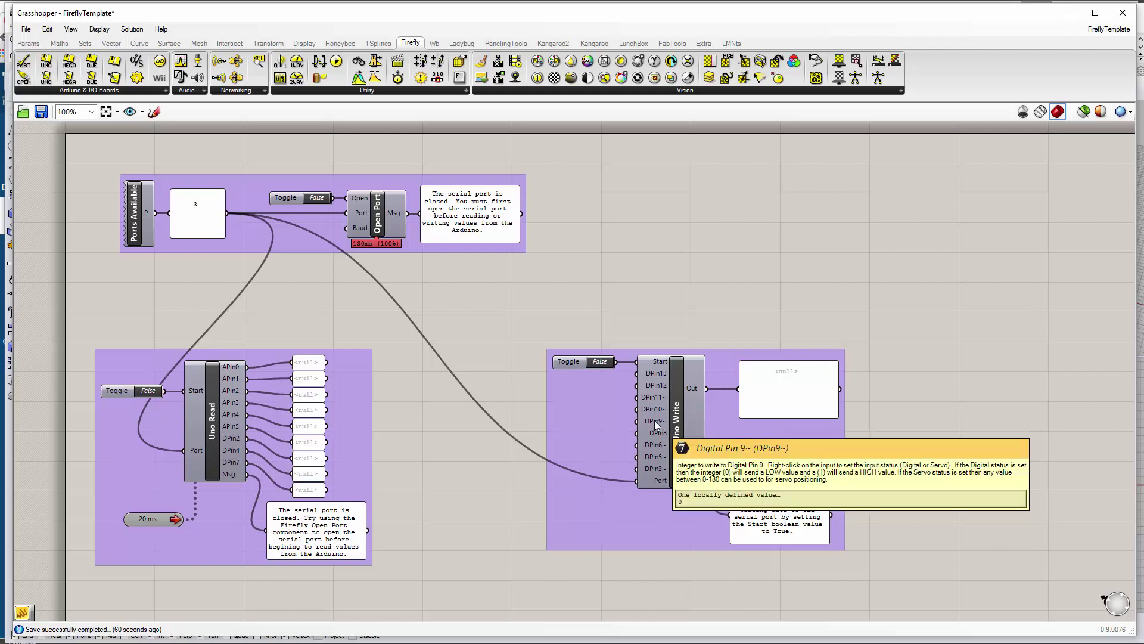
- Set Uno Write's DPin9~ input to Servo mode and switch Open Port and Uno Write to True
right_click(654, 420)
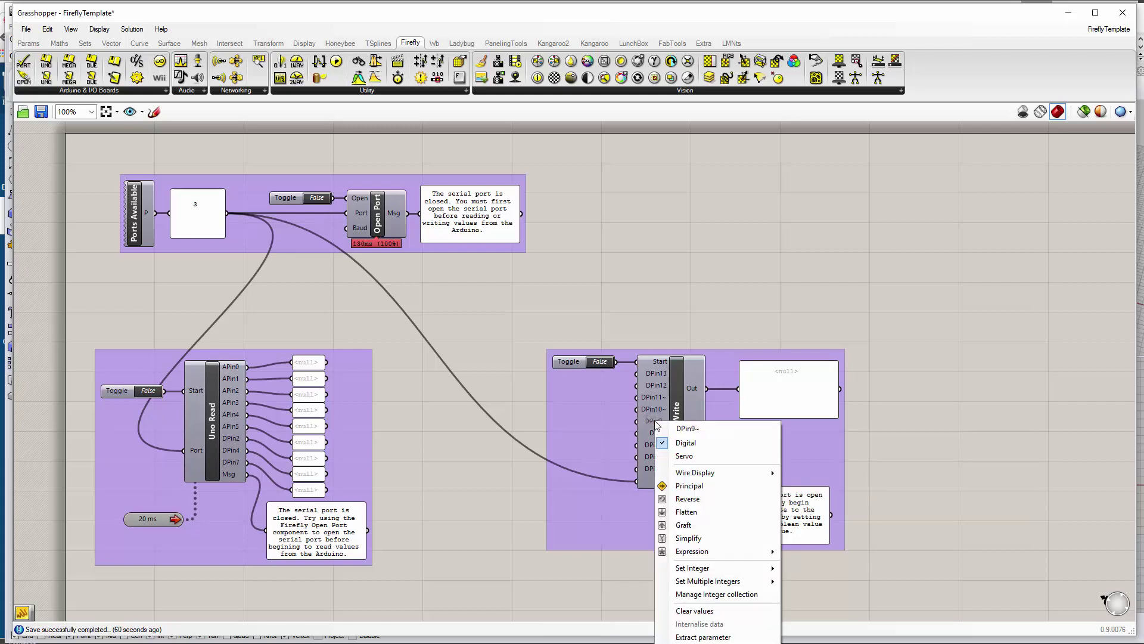
left_click(685, 456)
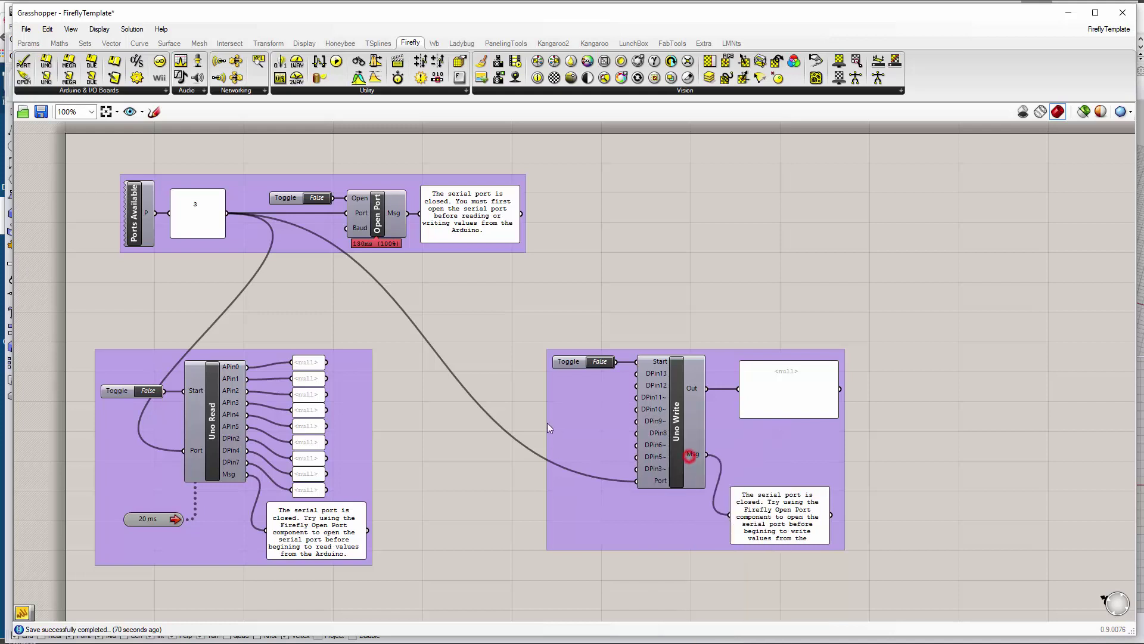
double_click(316, 198)
double_click(600, 362)
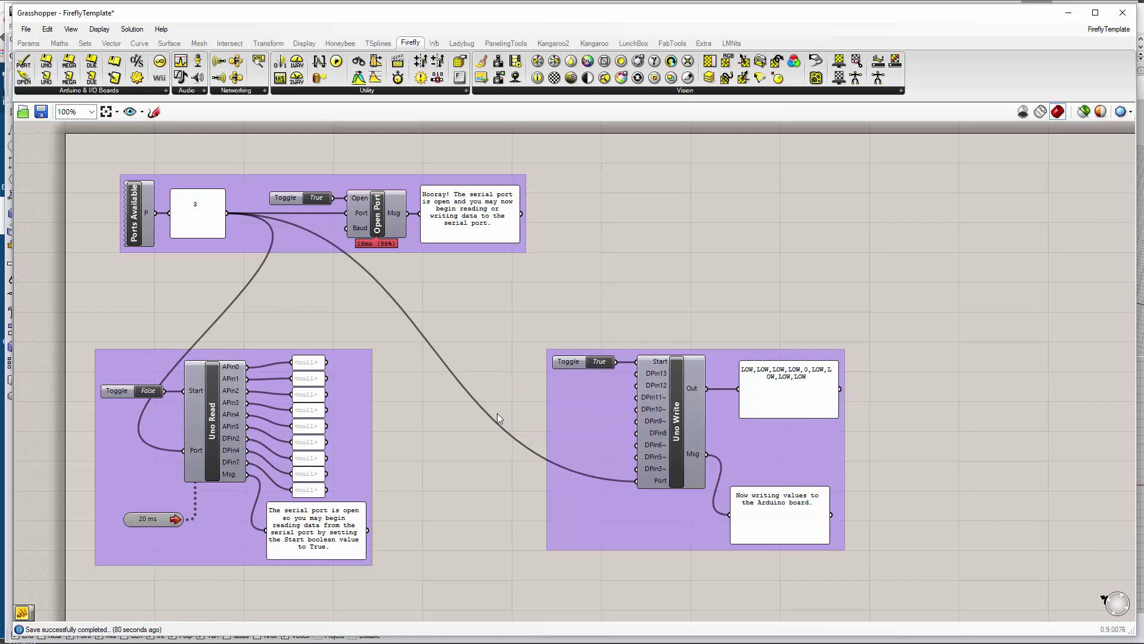
double_click(441, 439)
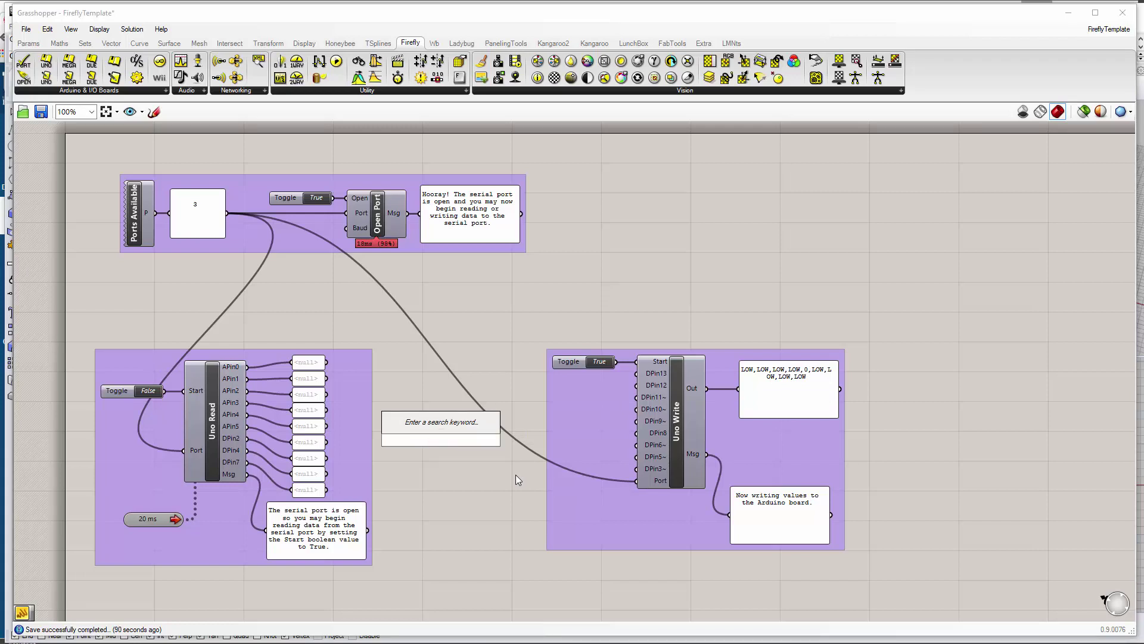
- Wire a 'Digital Pin 9~' Number Slider into DPin9~, sweep the servo, and reset it to 0
type("0<1")
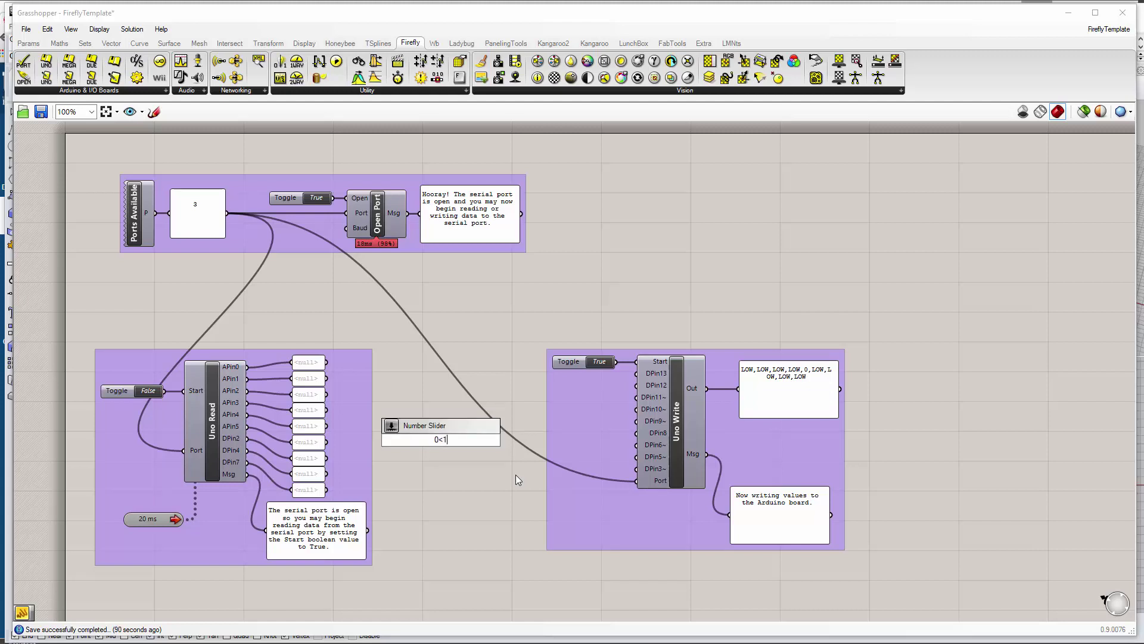
key("Return")
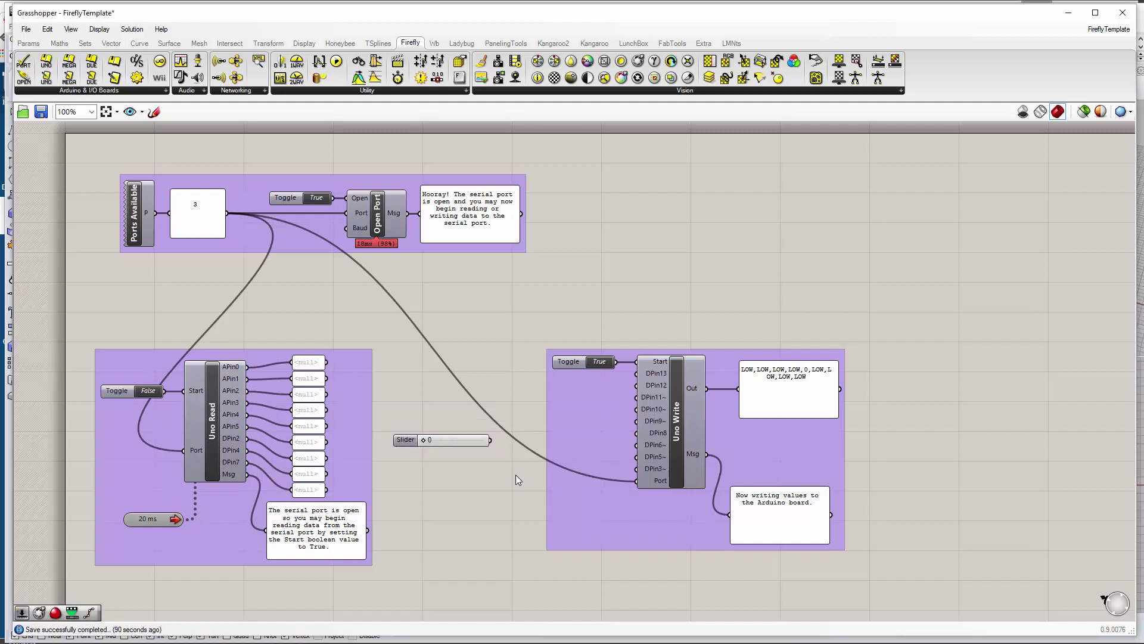
left_click_drag(423, 440, 412, 471)
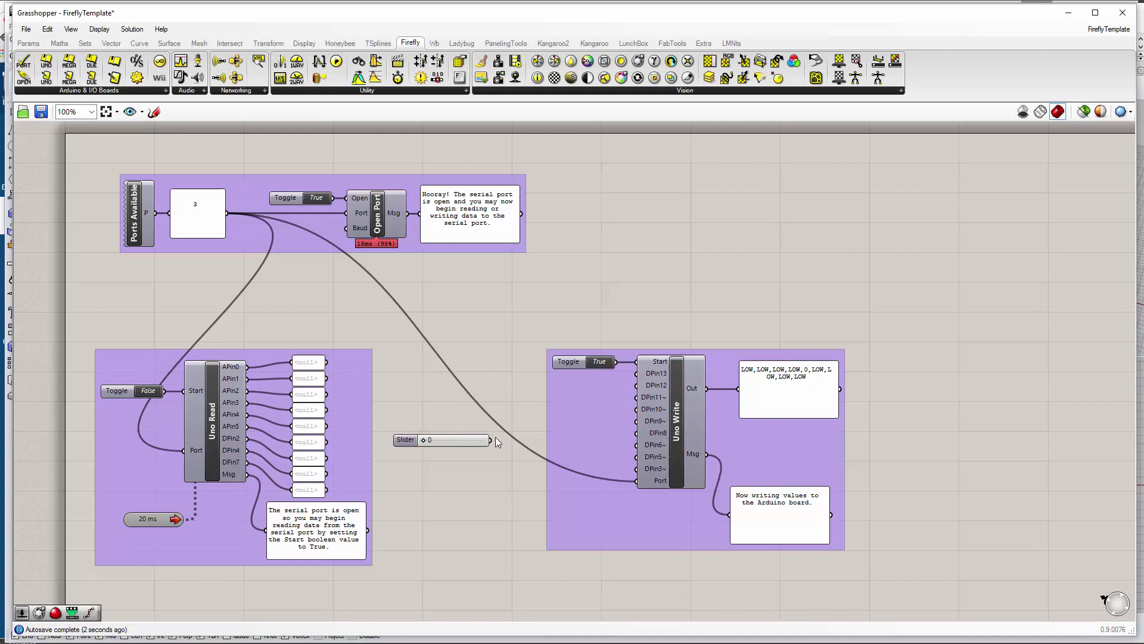
left_click_drag(498, 438, 637, 422)
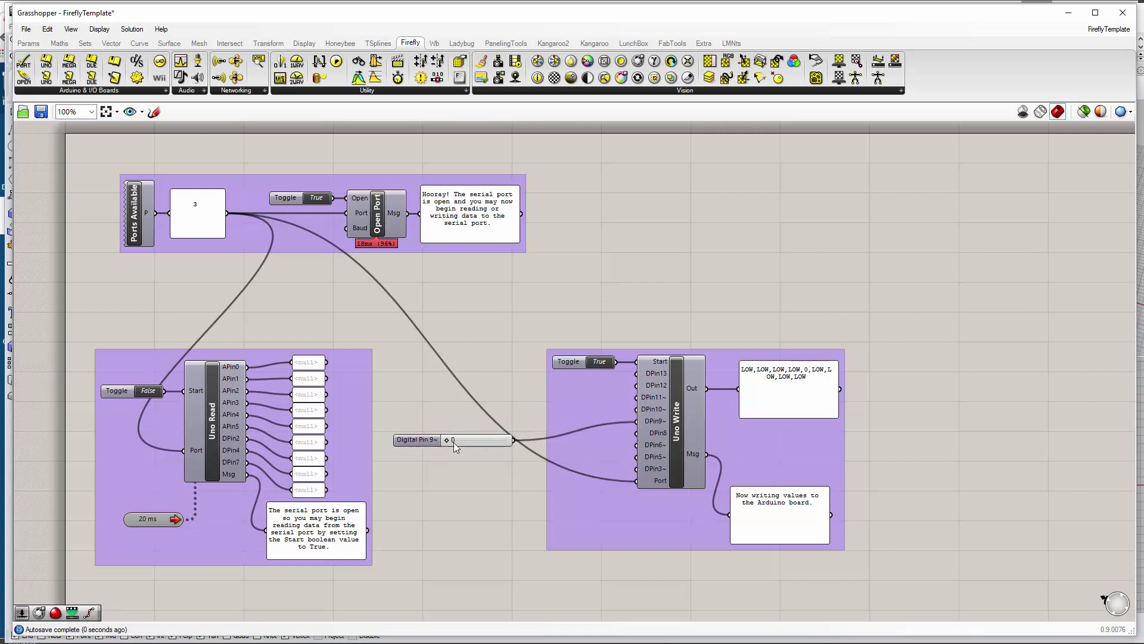
left_click_drag(453, 442, 520, 441)
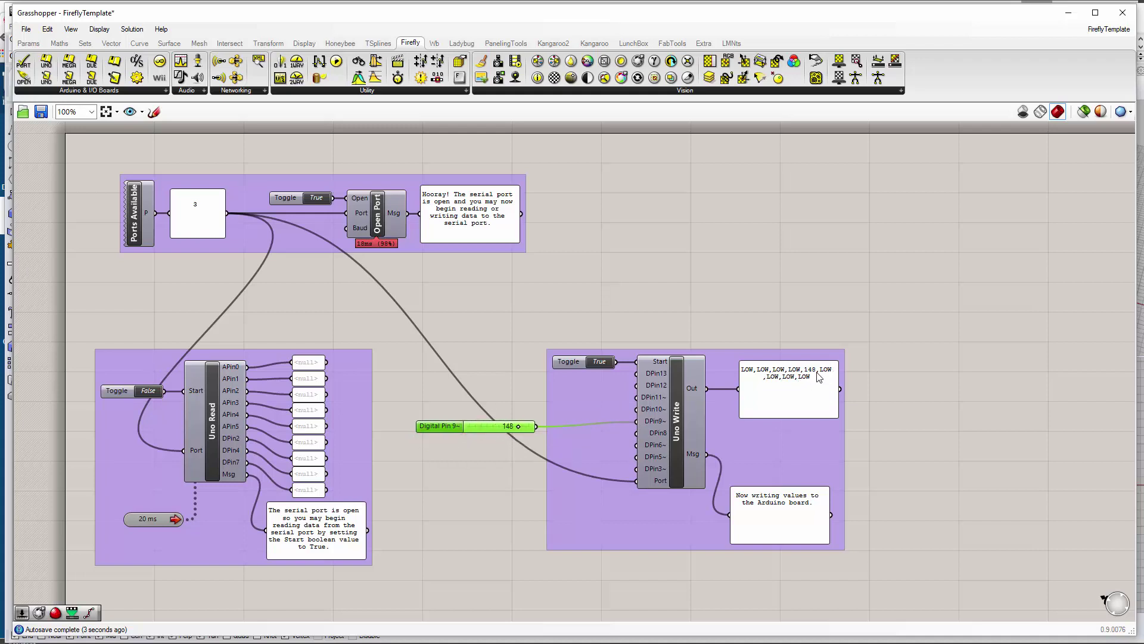
mouse_move(525, 431)
left_mouse_down()
mouse_move(442, 443)
mouse_move(536, 438)
mouse_move(462, 435)
mouse_move(535, 428)
mouse_move(460, 429)
mouse_move(537, 432)
left_mouse_up()
left_click_drag(451, 430, 433, 456)
left_click(433, 456)
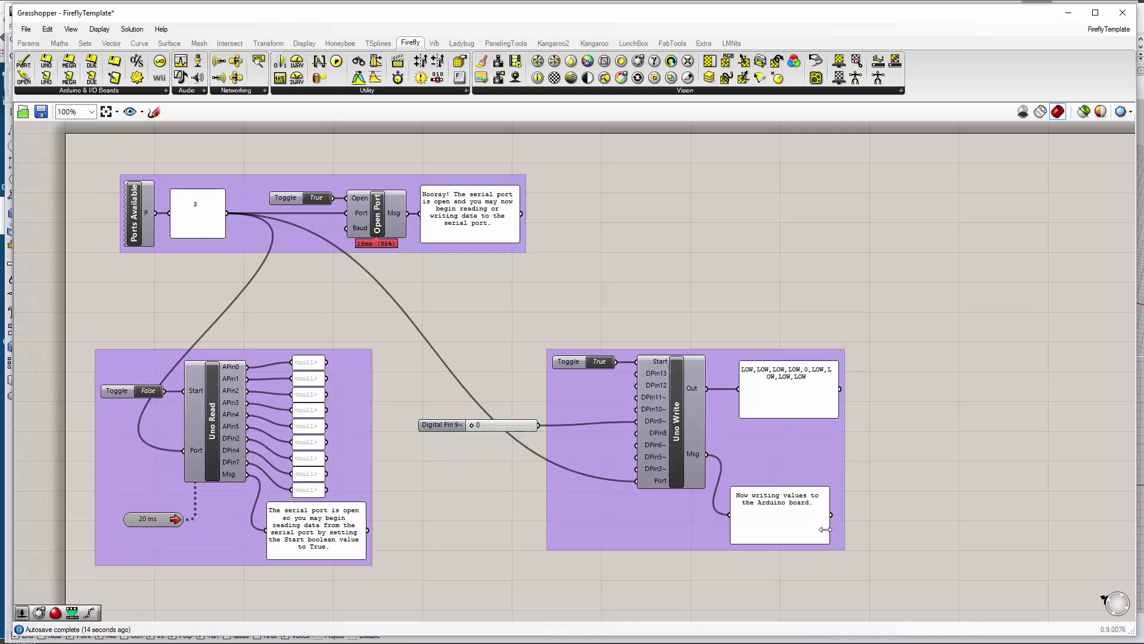